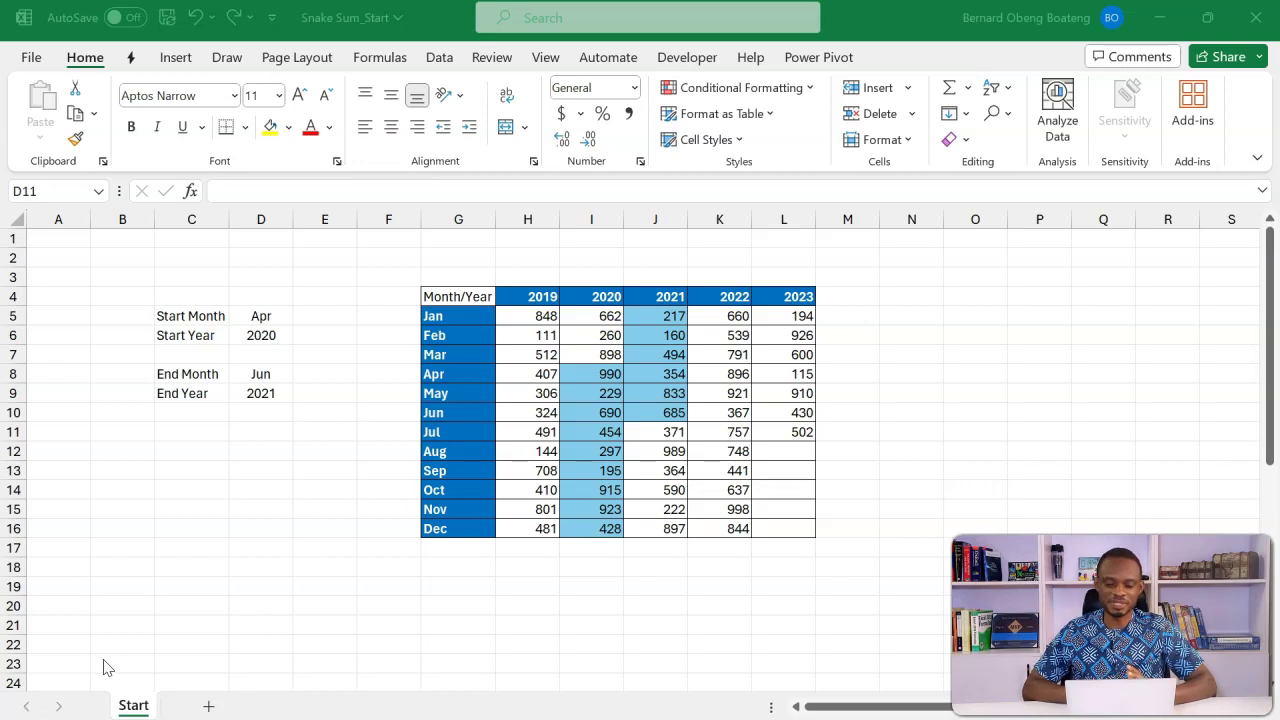
Highlight the table's year headers and the Jan–Dec month labels.
left_click(522, 315)
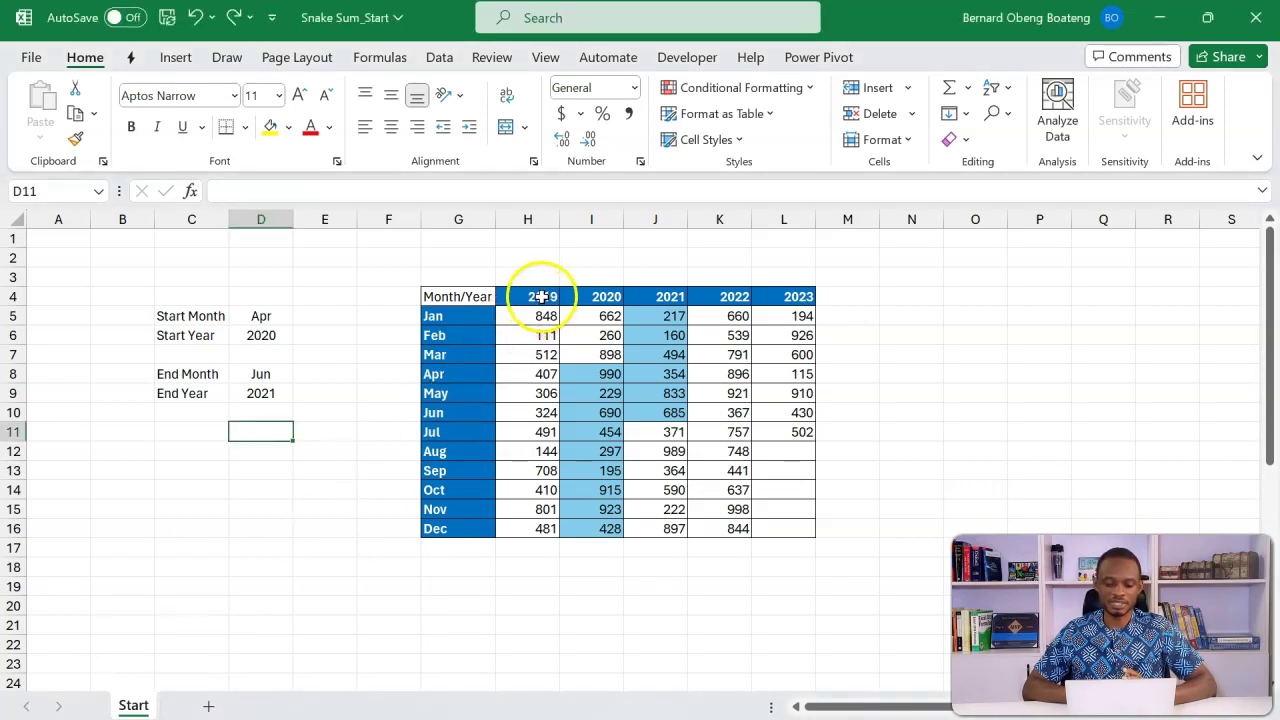
left_click_drag(540, 297, 754, 293)
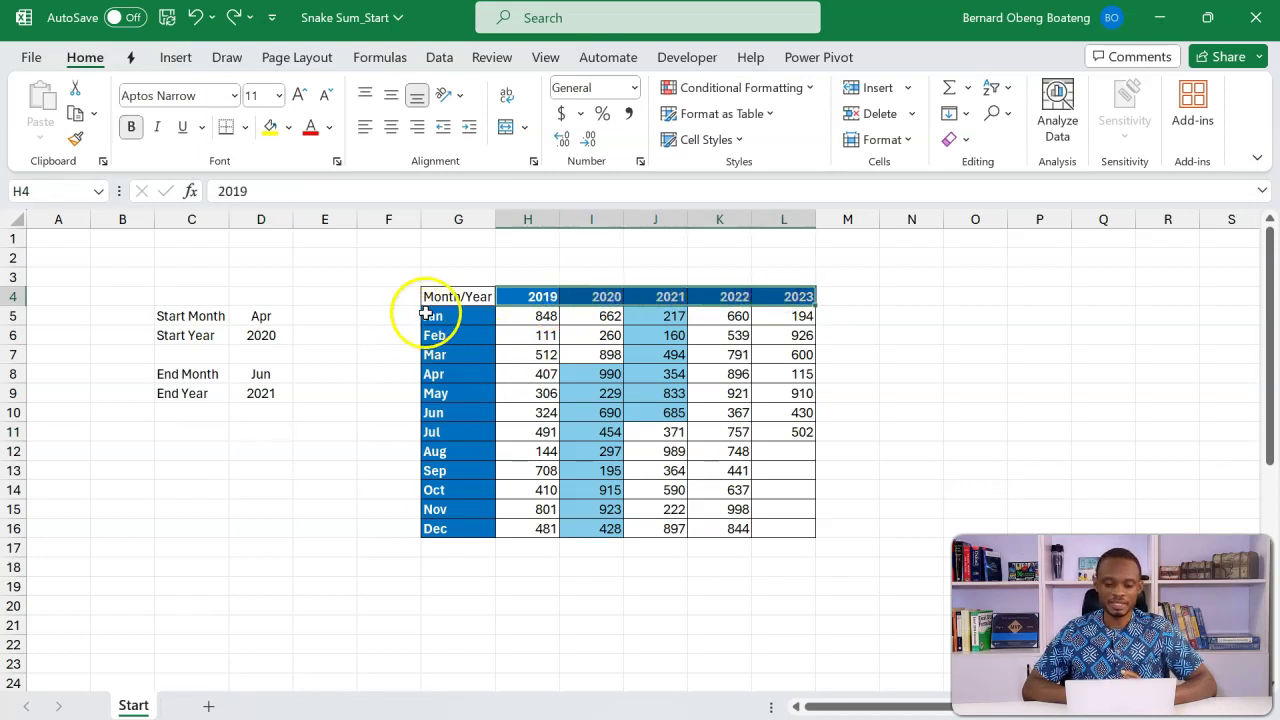
left_click_drag(440, 316, 455, 525)
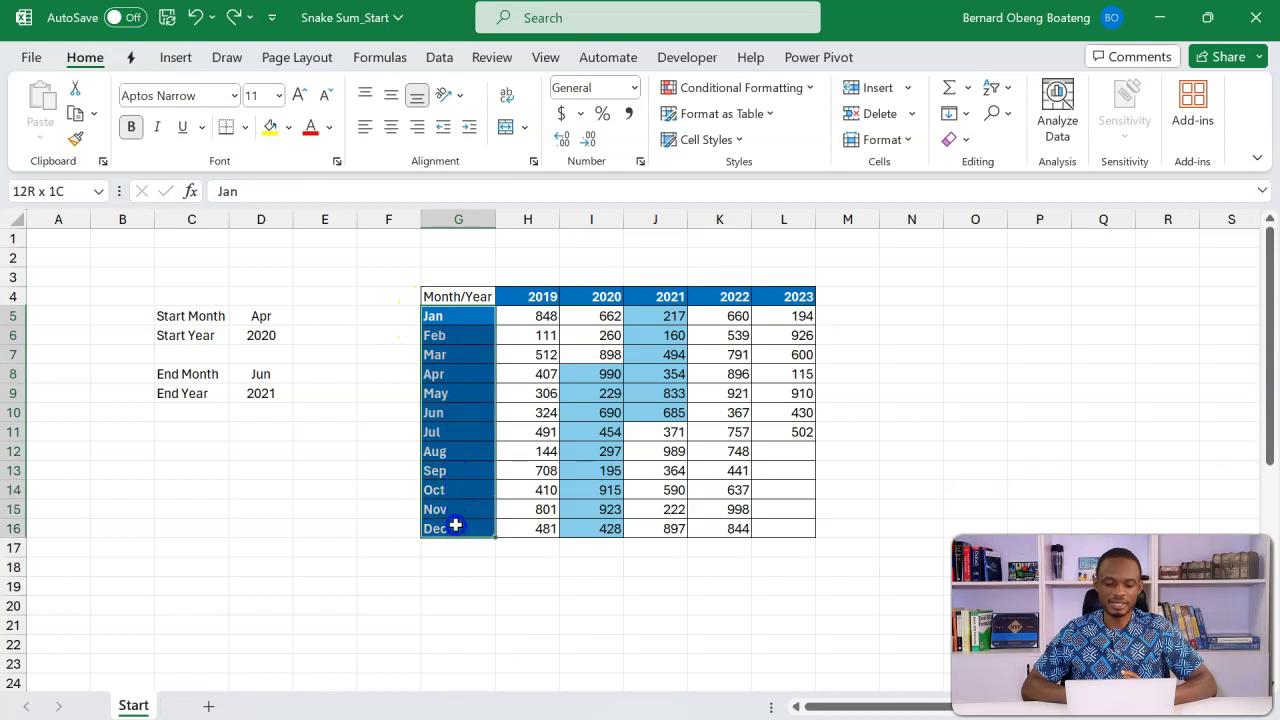
mouse_move(440, 316)
left_mouse_down()
mouse_move(460, 331)
mouse_move(458, 528)
left_mouse_up()
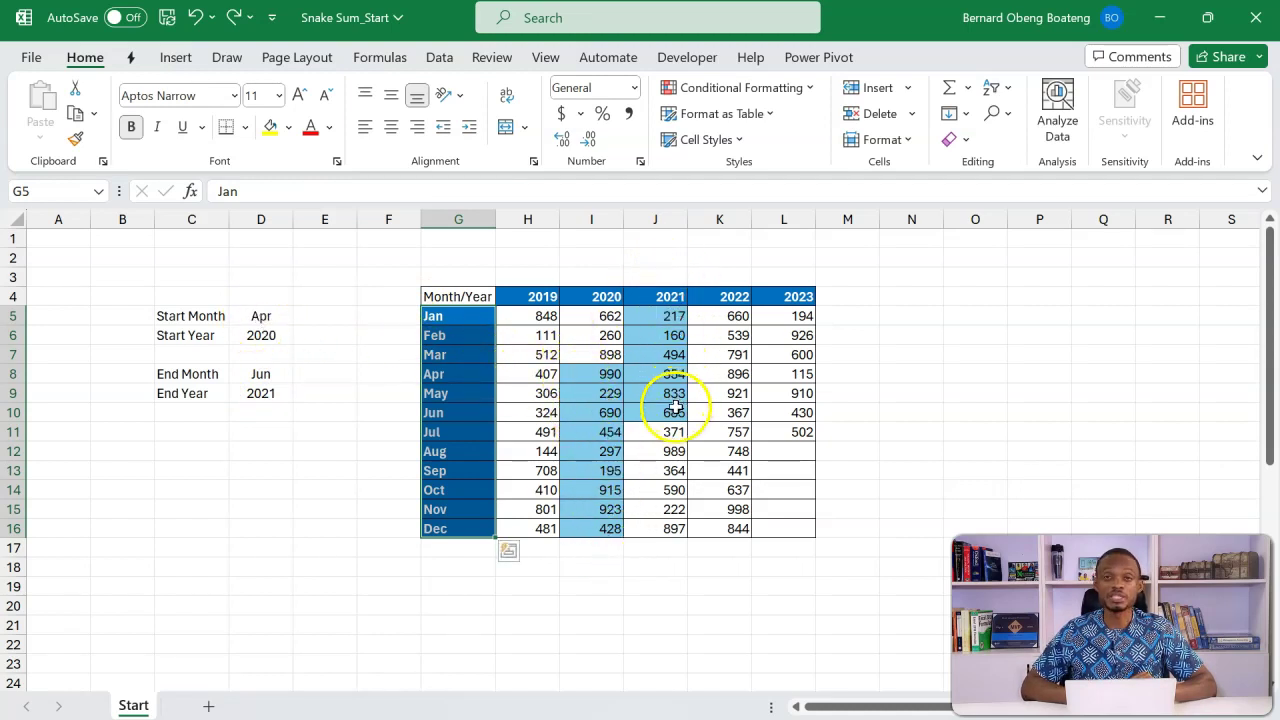
Briefly switch End Year to 2023 for demonstration, then set it back to 2021.
left_click(285, 393)
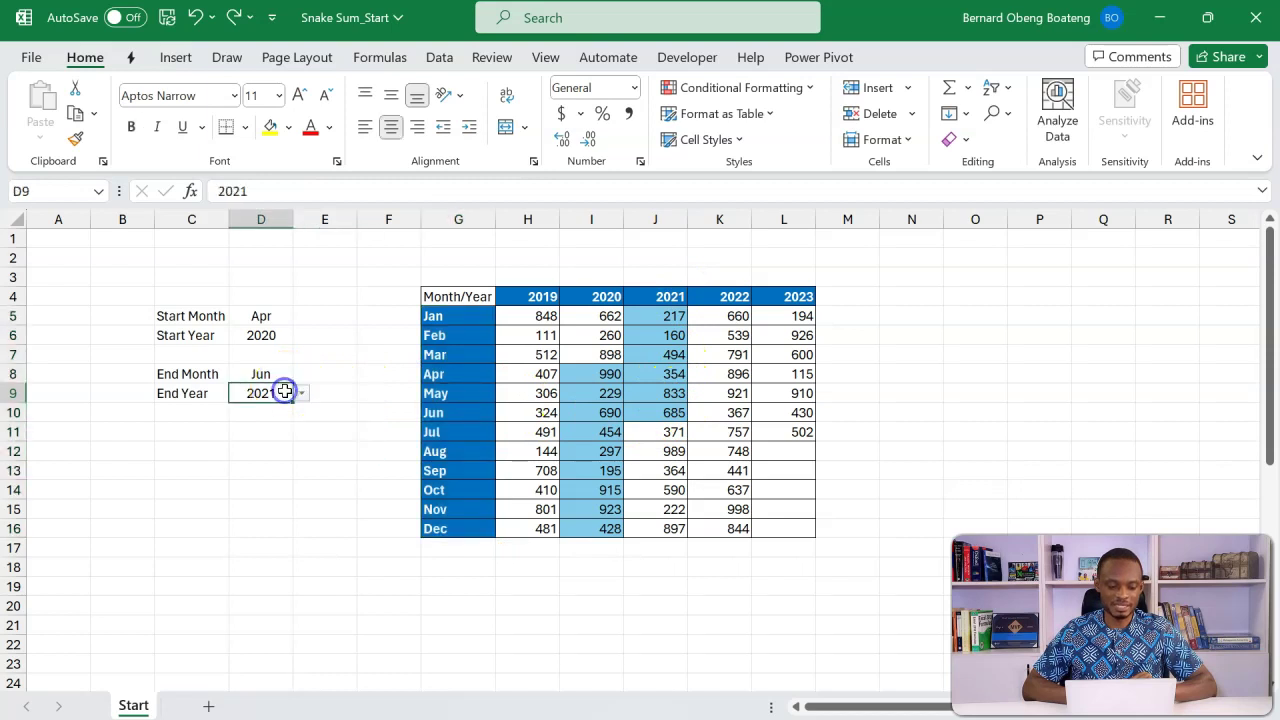
left_click(276, 479)
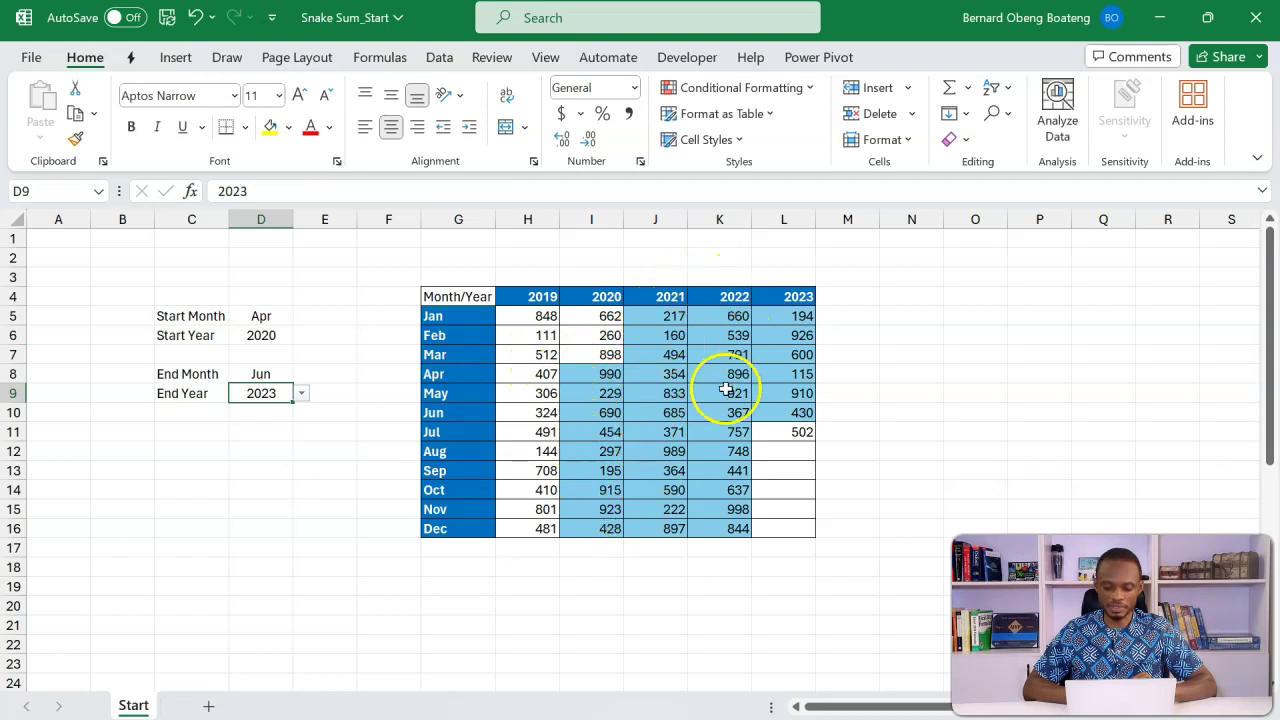
key("alt+Tab")
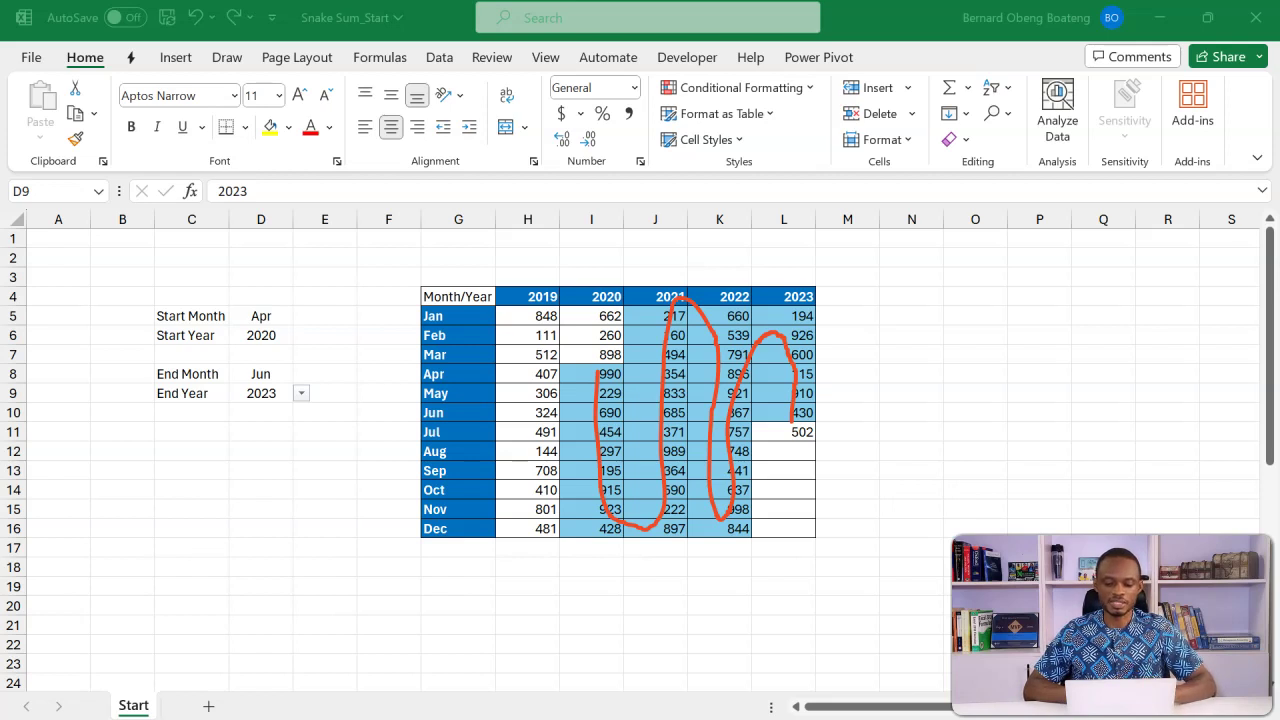
left_click(302, 395)
left_click(302, 395)
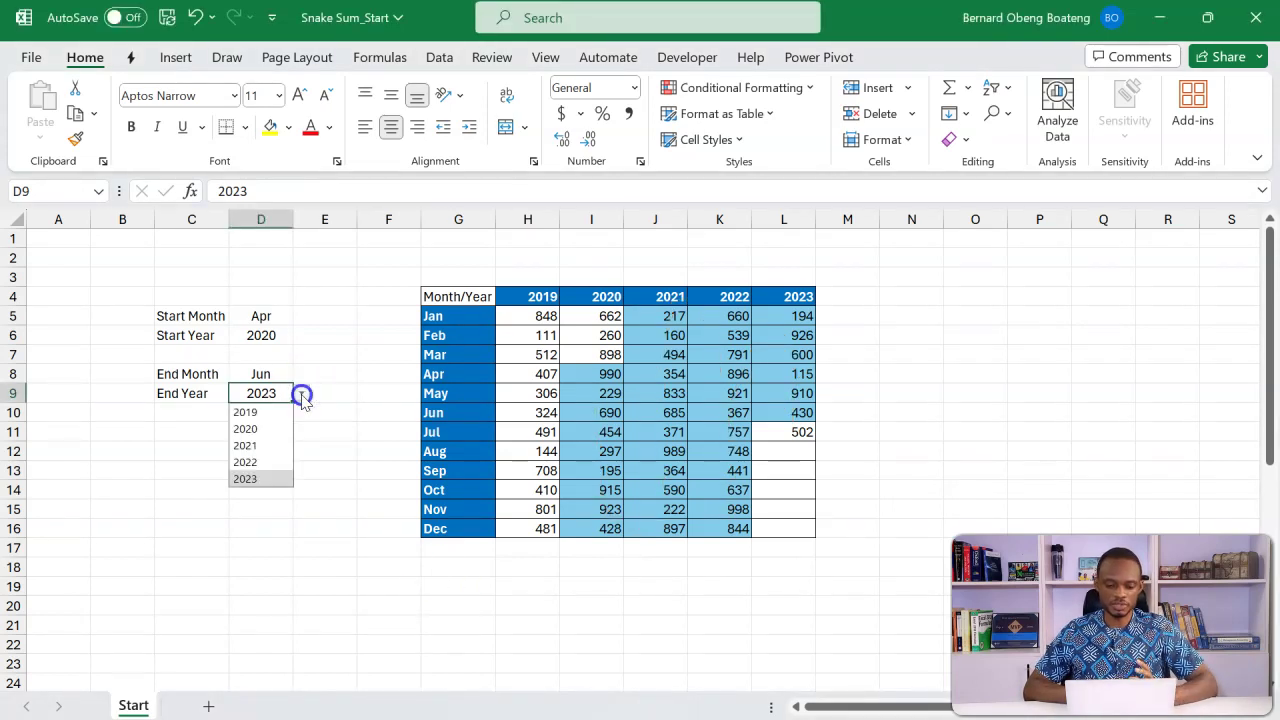
left_click(274, 446)
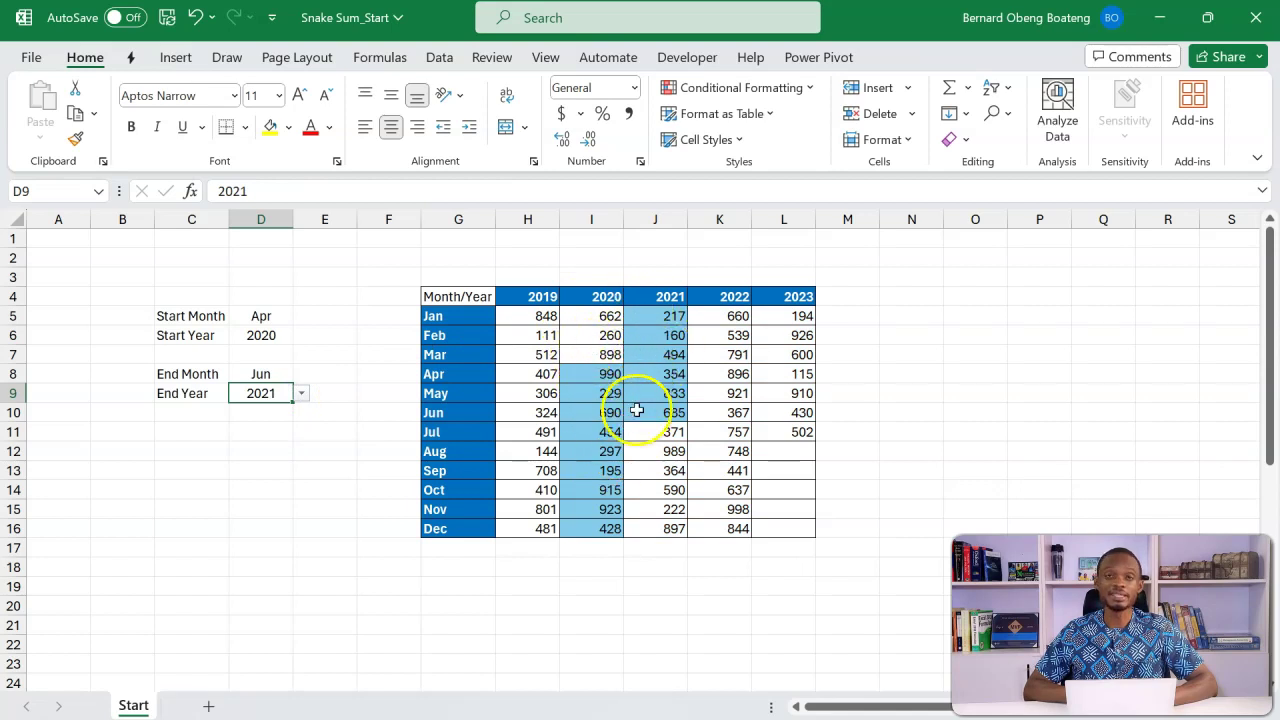
left_click(336, 503)
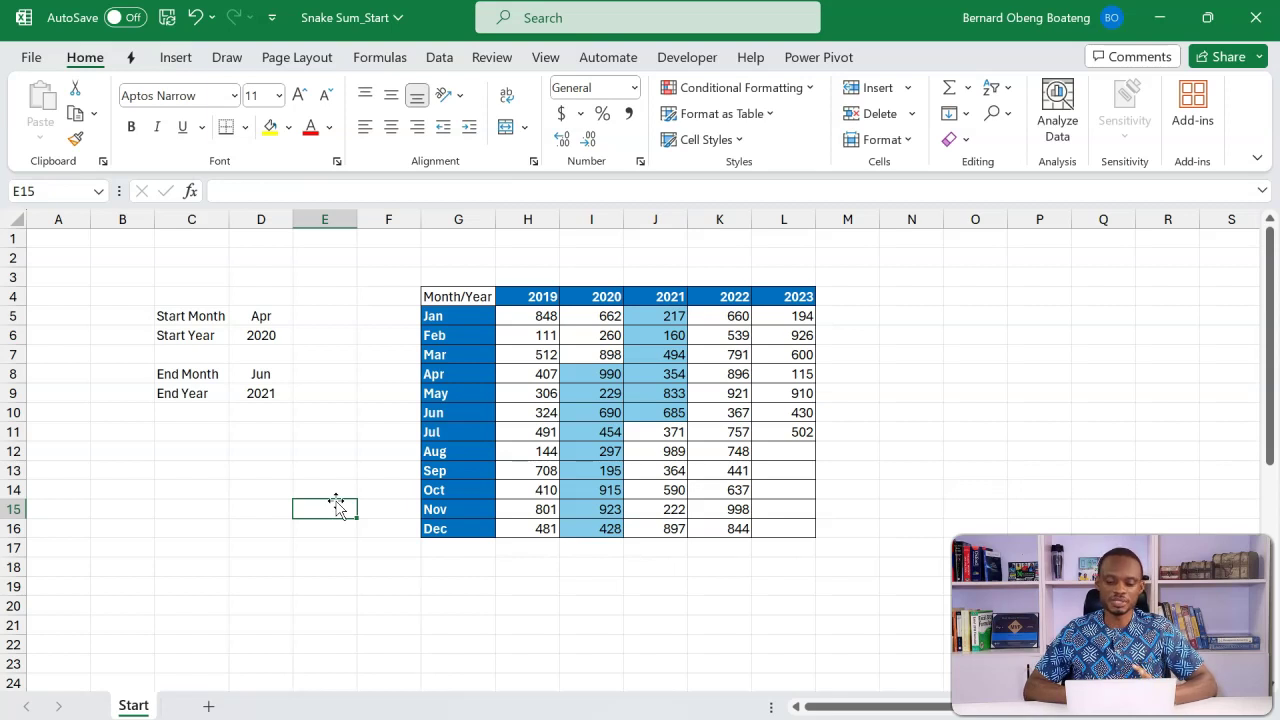
Copy the 2020 and 2021 monthly values to G18.
left_click(624, 391)
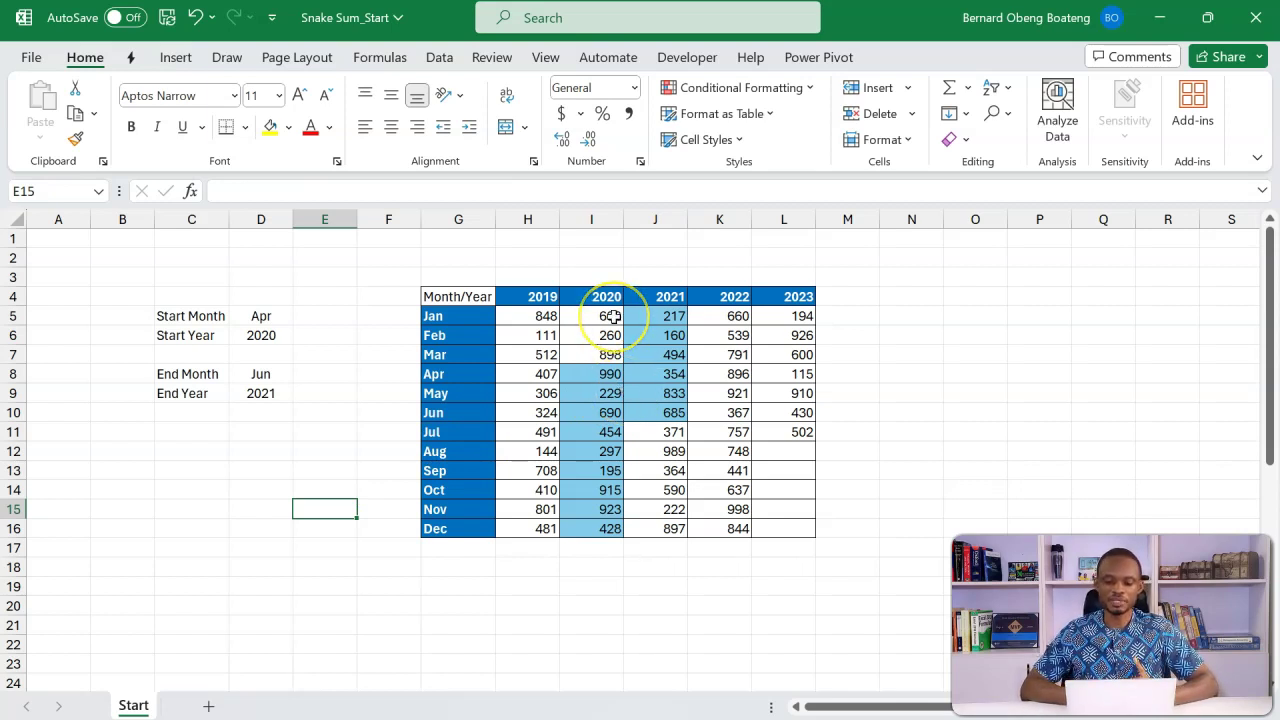
left_click_drag(612, 316, 652, 528)
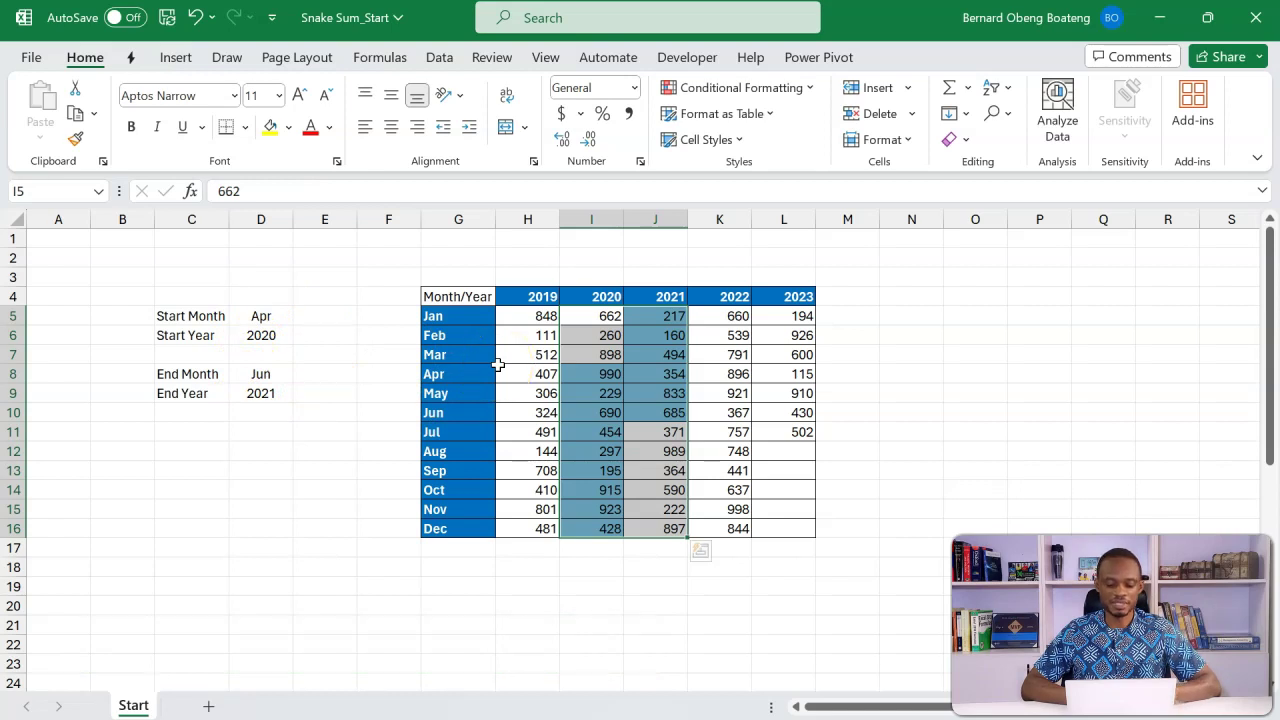
key("ctrl+c")
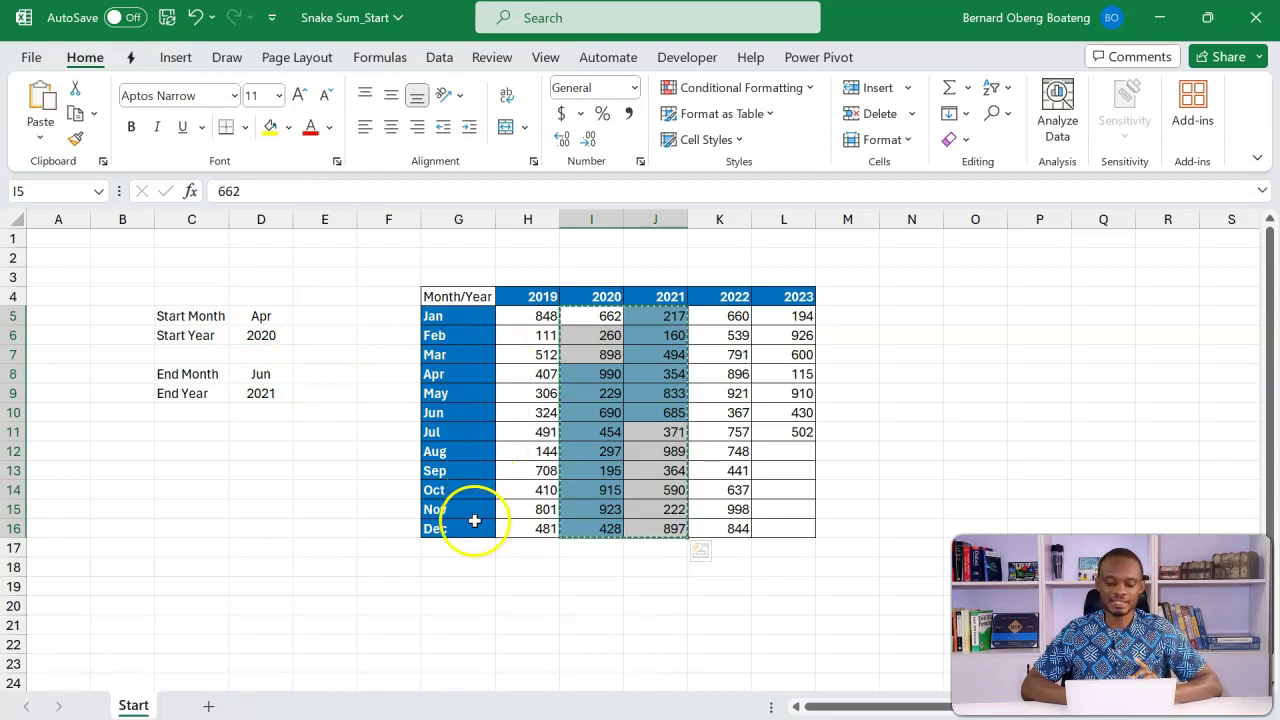
left_click(491, 572)
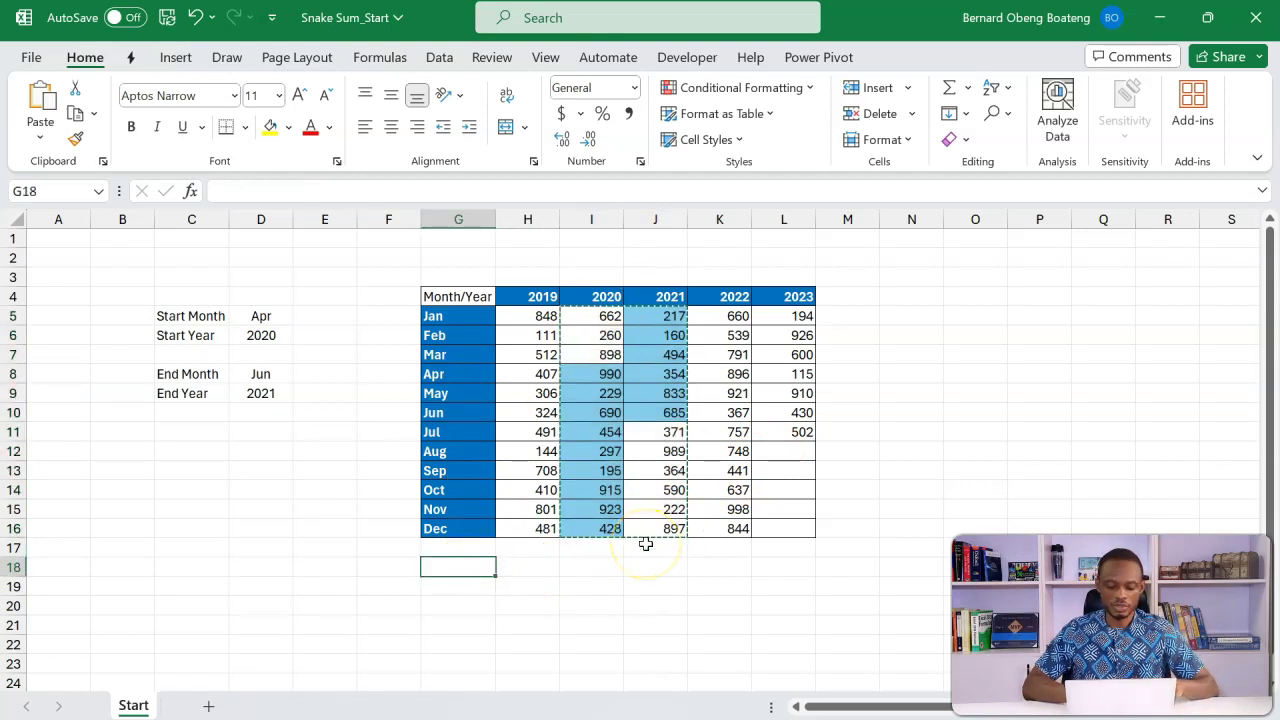
key("ctrl+v")
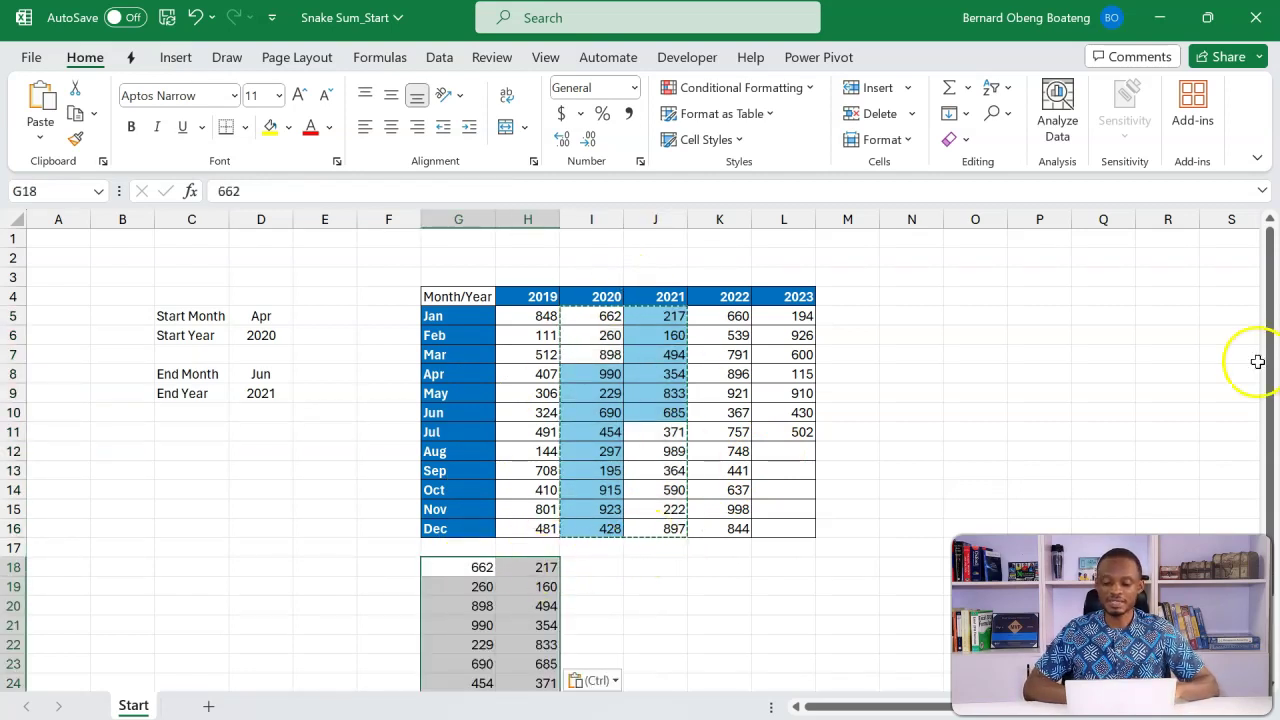
left_click_drag(1269, 358, 1275, 490)
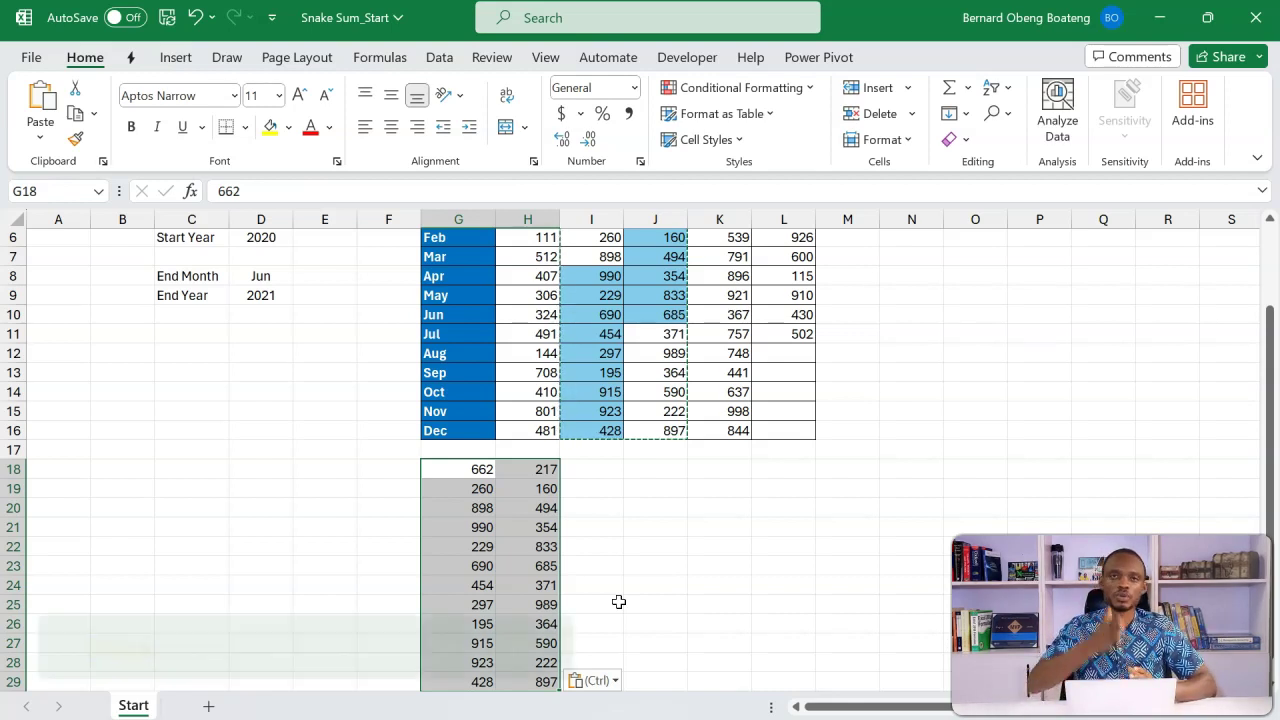
Move the 2021 values from H18:H29 to G30, directly below 2020.
key("Escape")
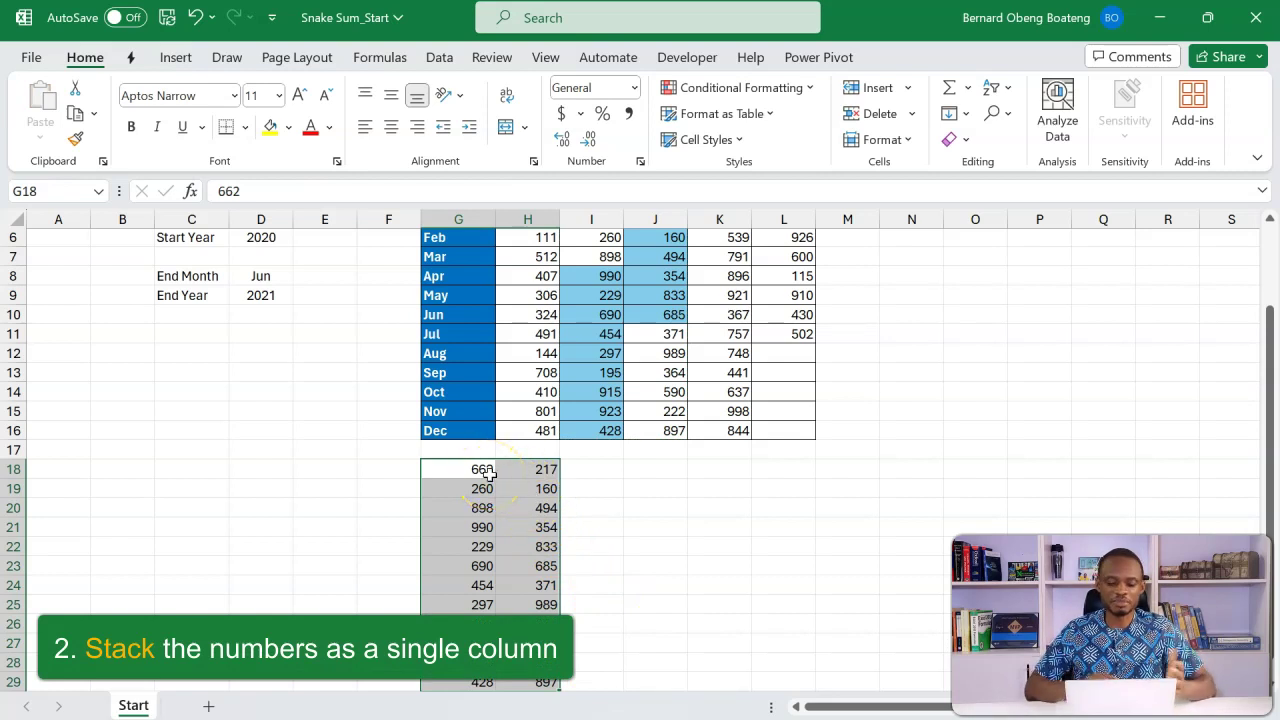
mouse_move(520, 470)
left_mouse_down()
mouse_move(523, 709)
mouse_move(538, 608)
left_mouse_up()
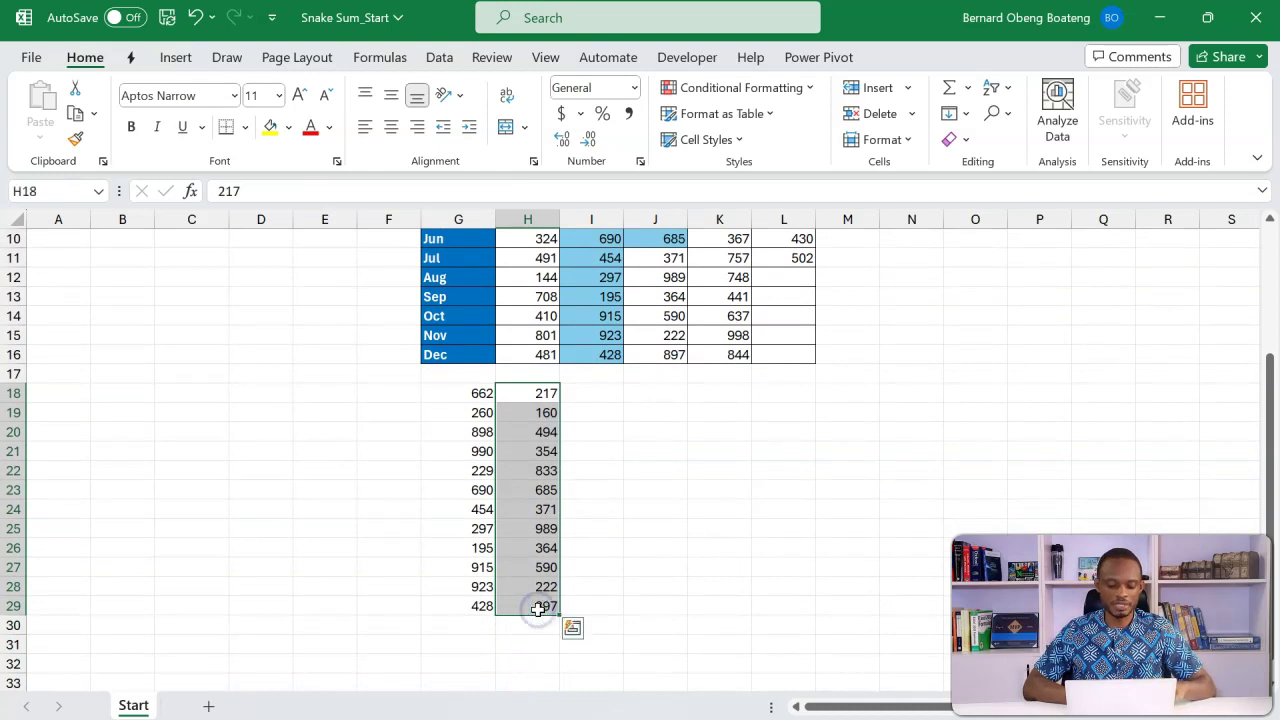
key("ctrl+c")
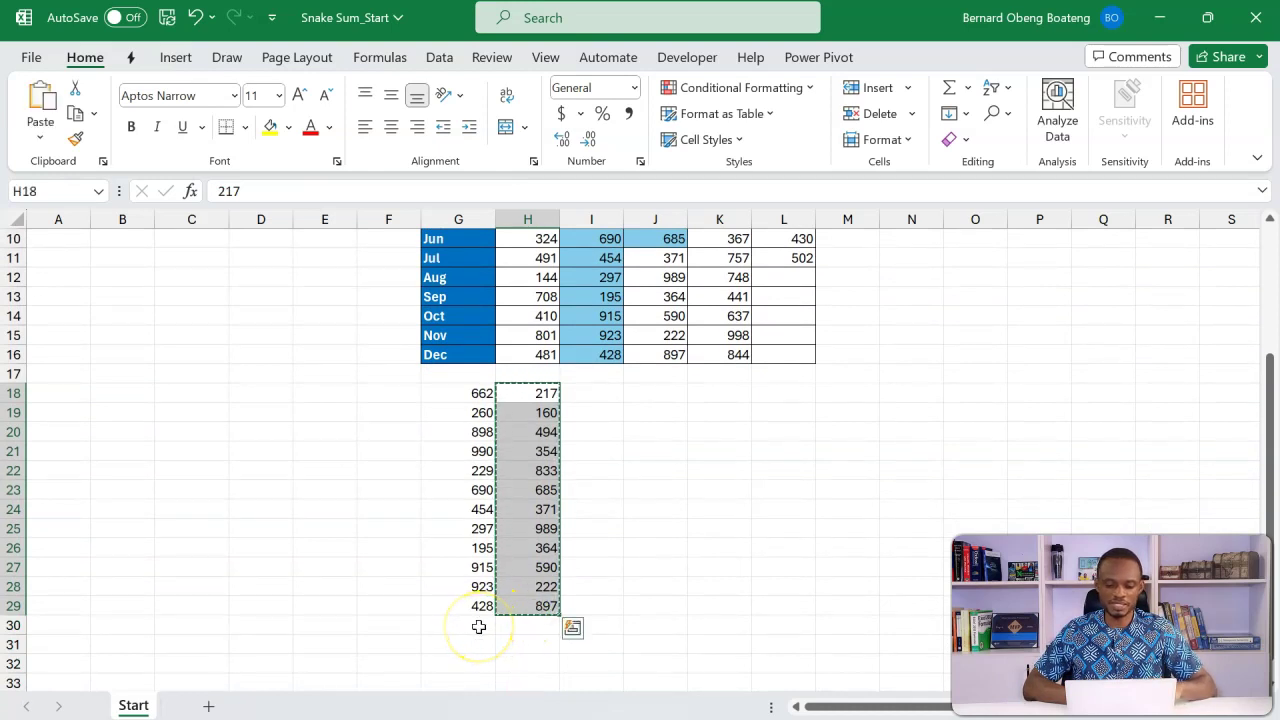
left_click(461, 621)
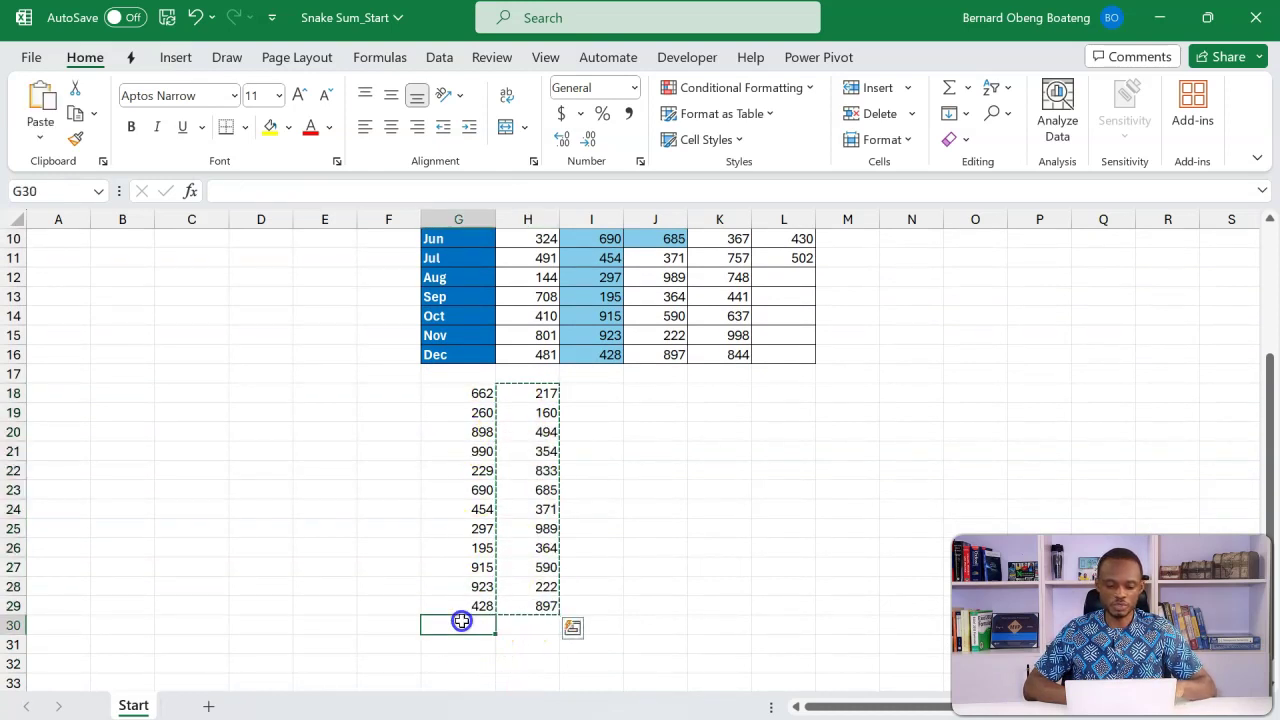
key("ctrl+v")
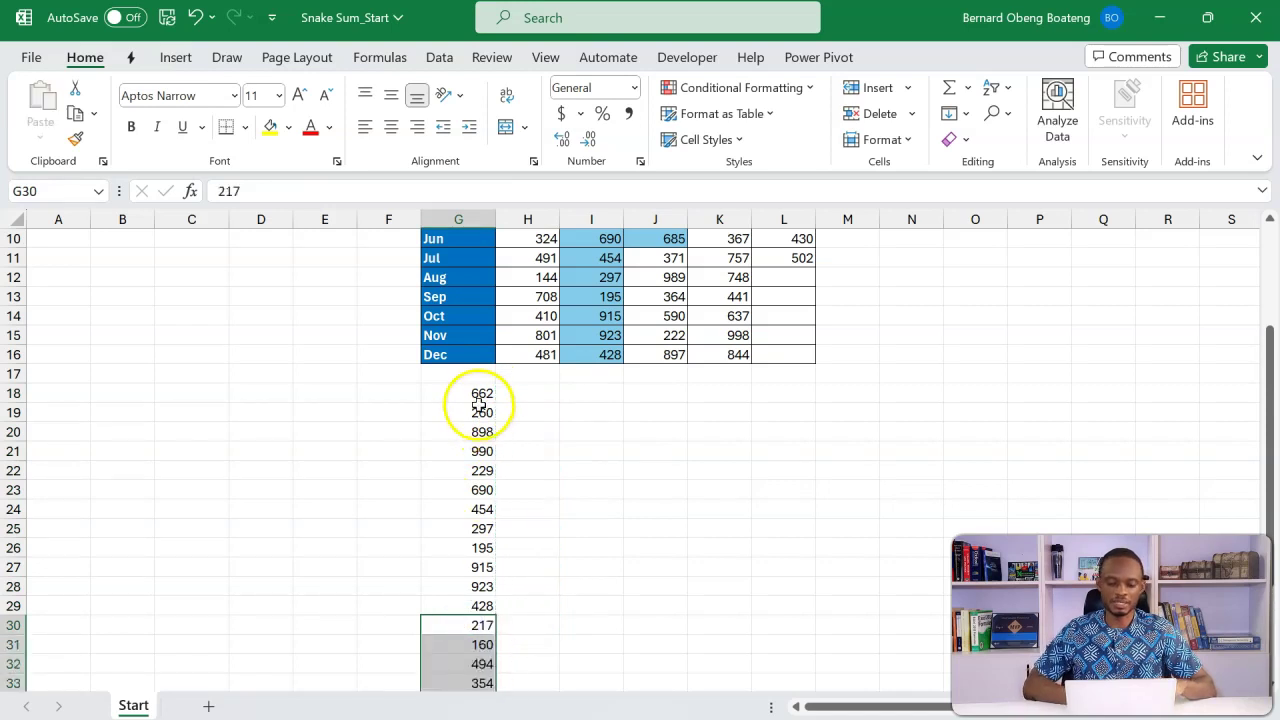
Select down the stacked column to check it, then return to the top.
left_click(480, 396)
key("ctrl+shift+Down")
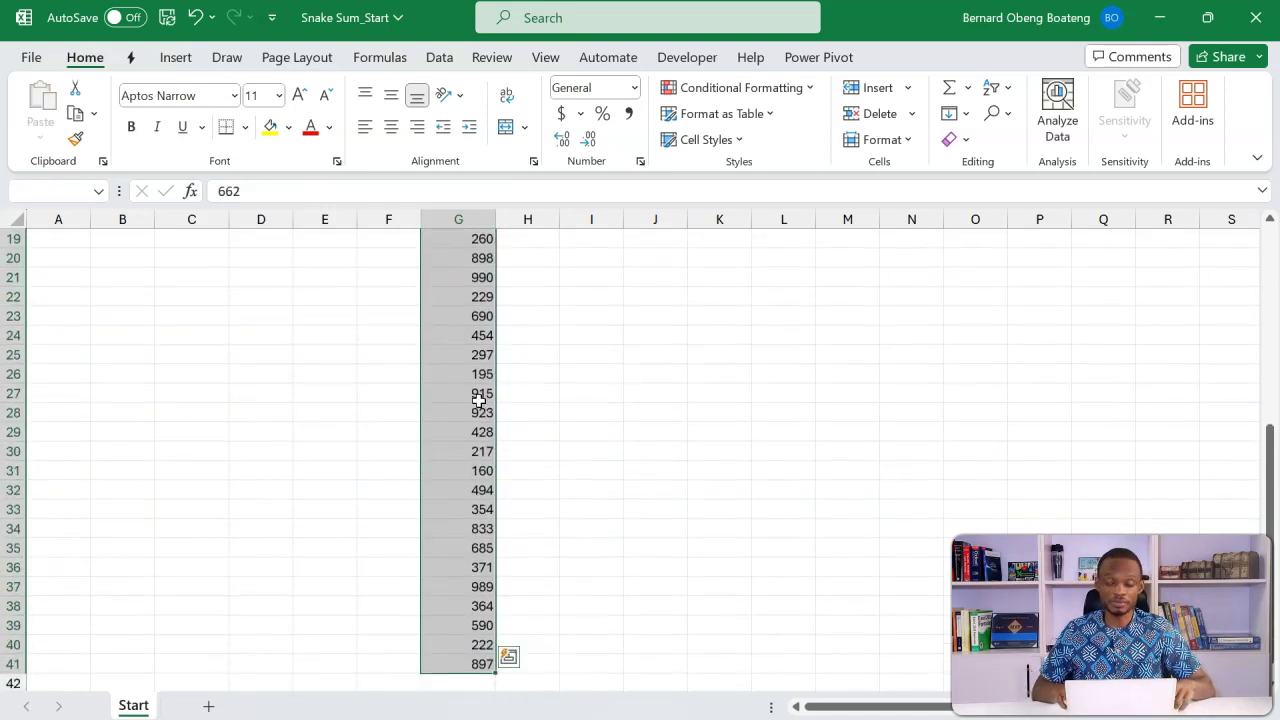
key("Up")
key("Up")
key("Up")
key("Up")
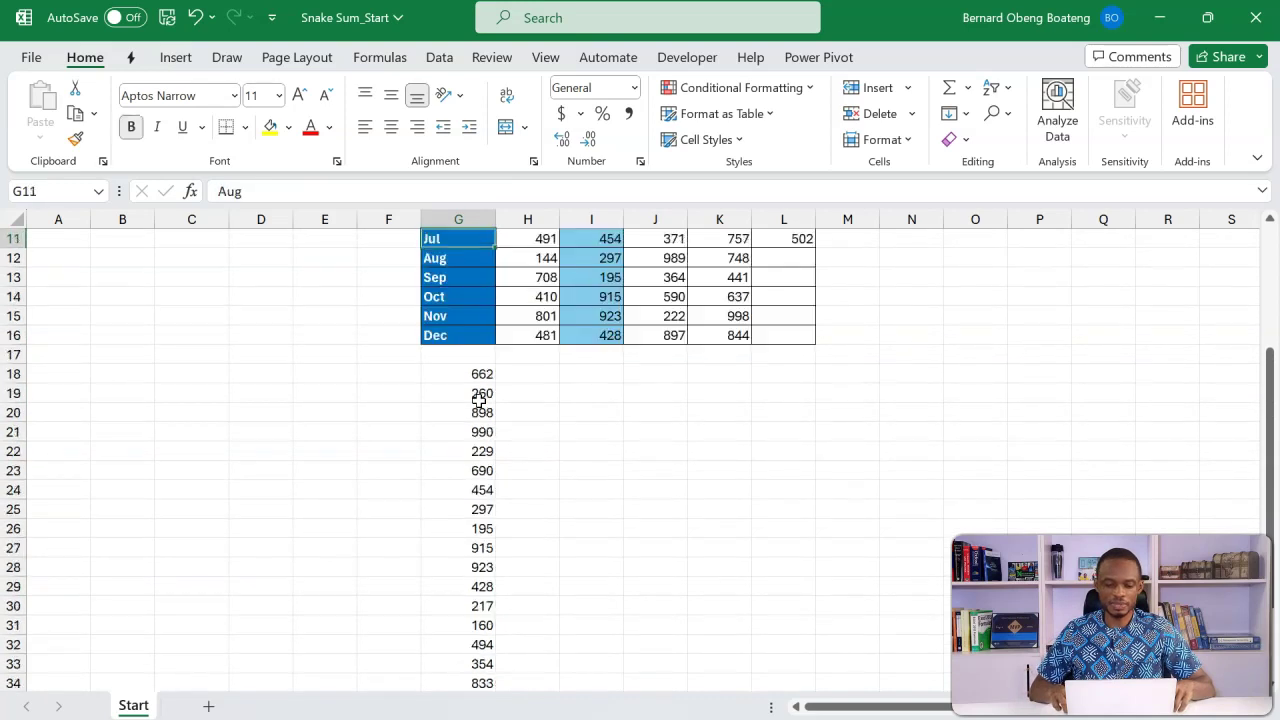
key("Up")
key("Up")
key("Up")
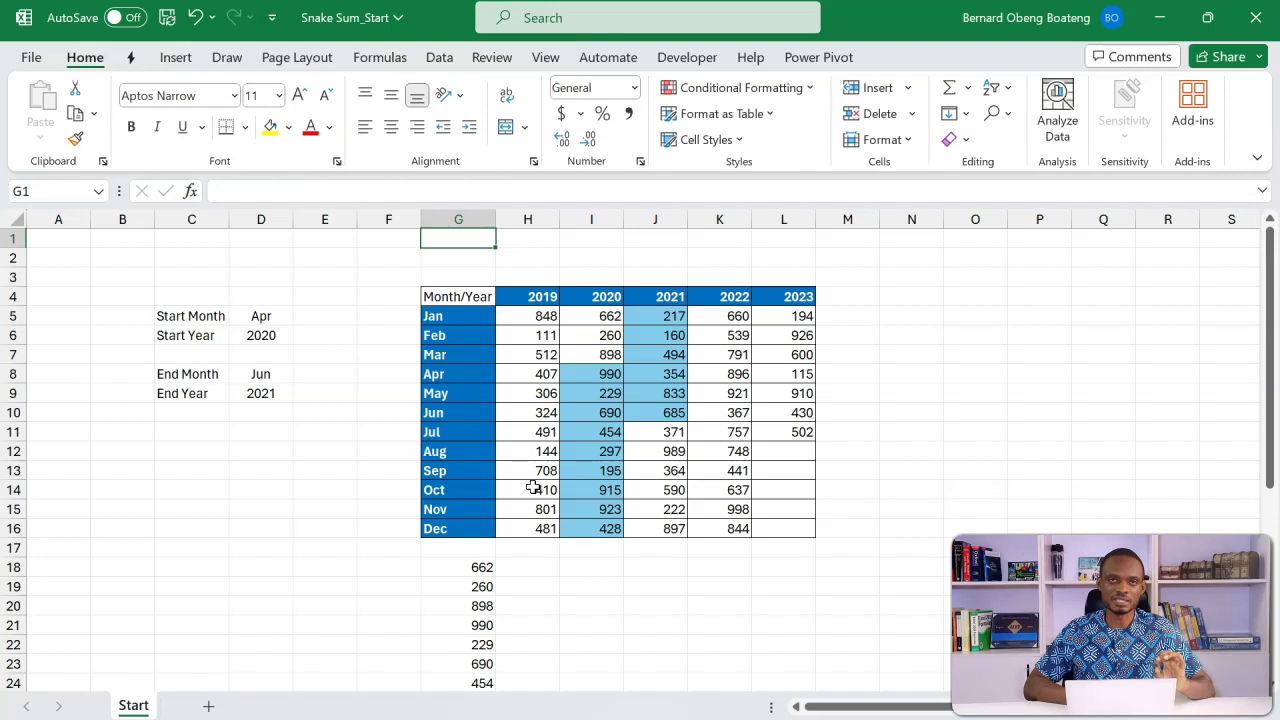
Clear the stacked values before Apr 2020 and after Jun 2021, leaving G21:G35.
left_click_drag(482, 567, 483, 612)
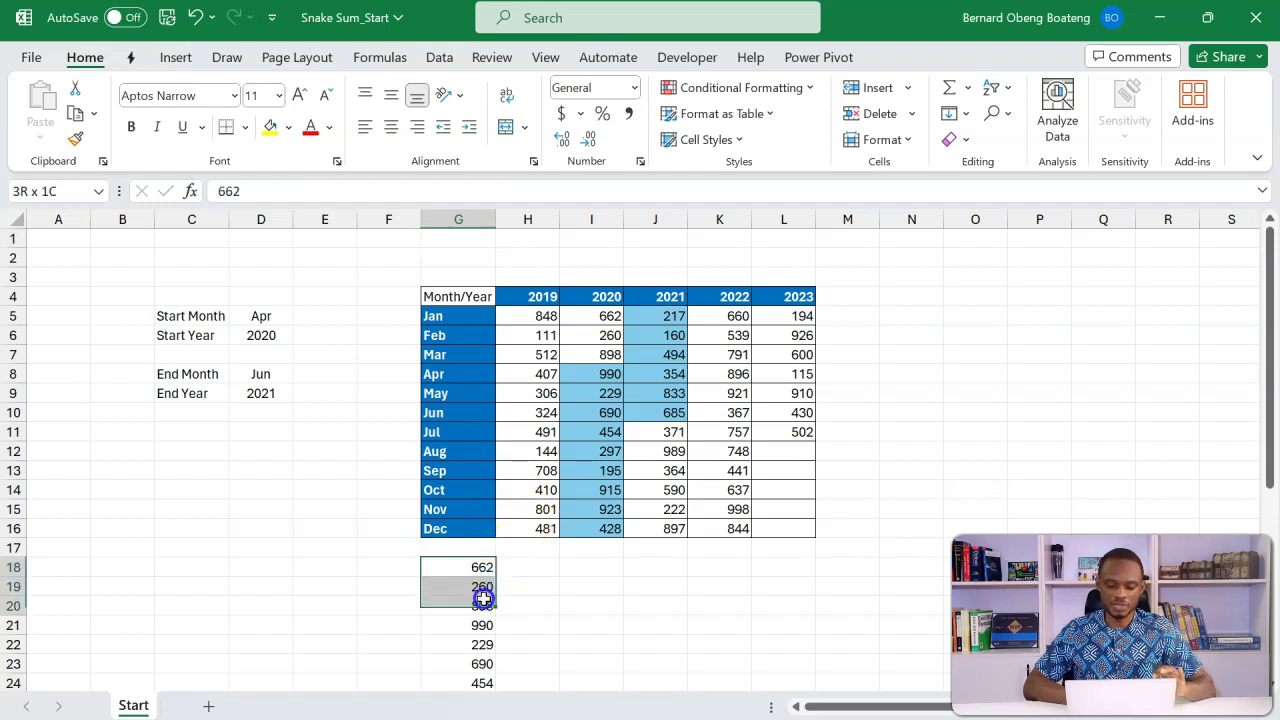
key("Delete")
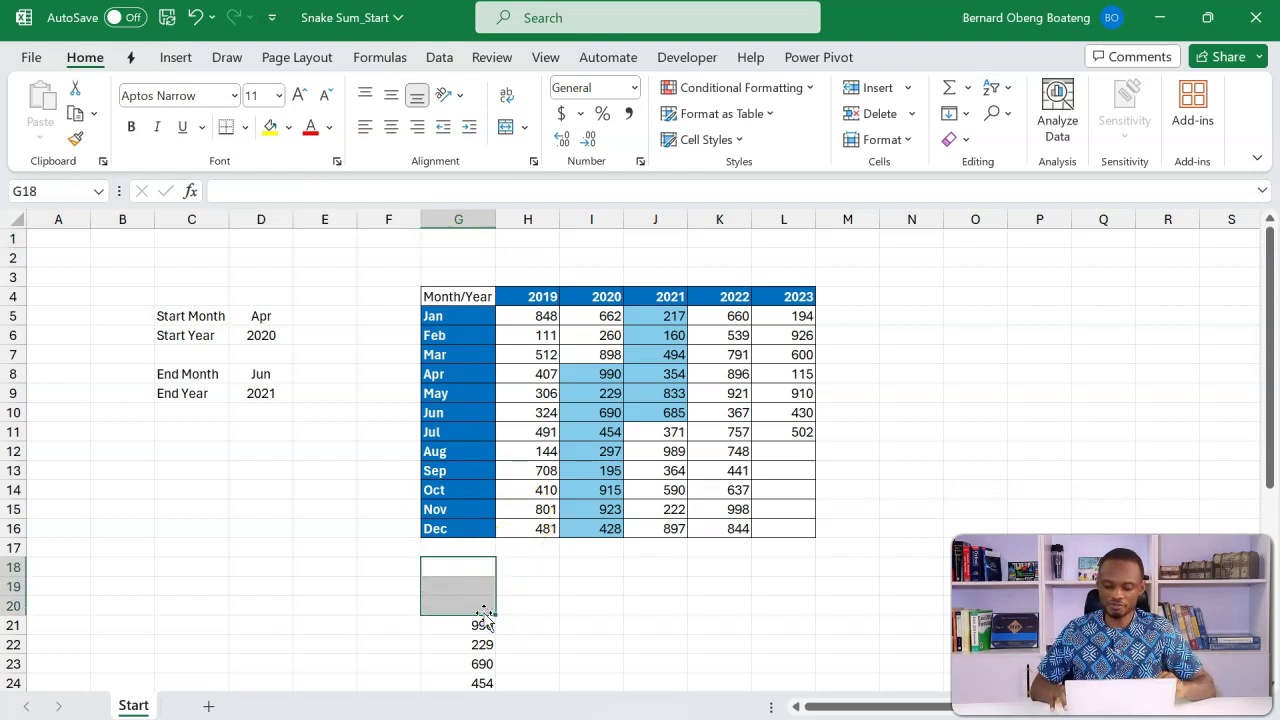
key("Down")
key("Down")
key("Down")
key("Down")
key("Down")
key("Down")
key("Down")
key("Down")
key("Up")
key("Up")
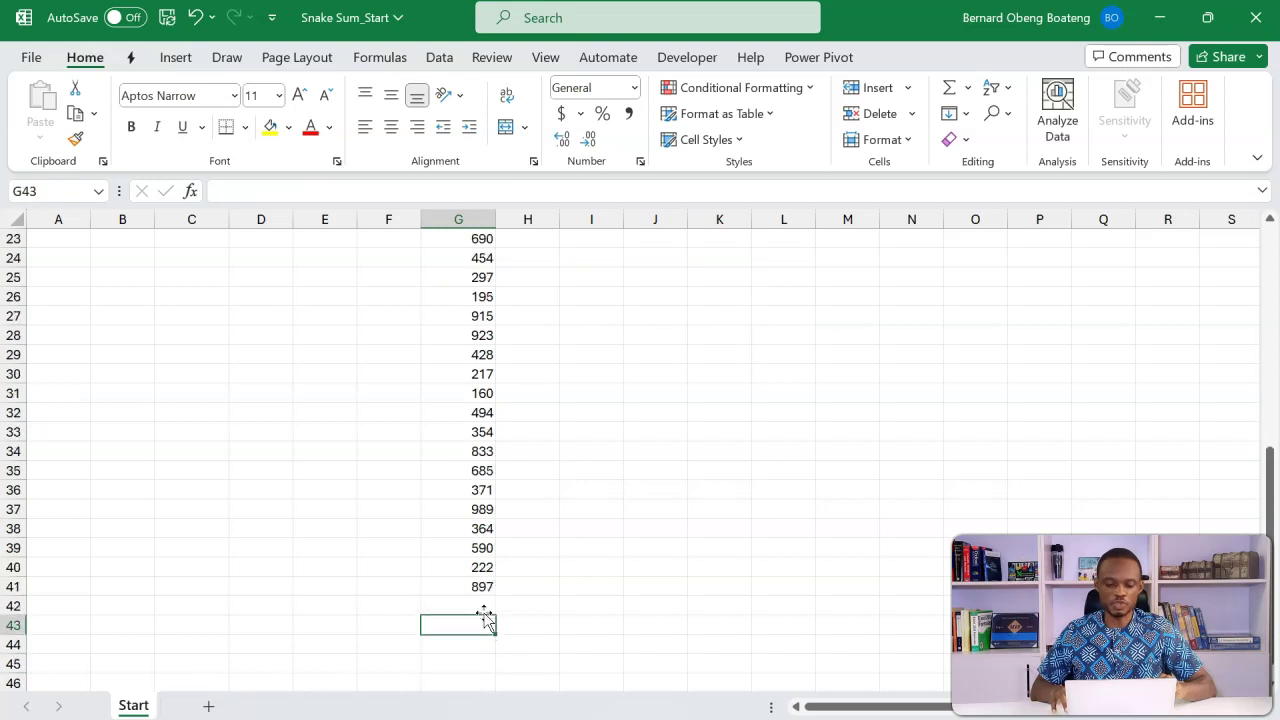
key("Up")
key("Up")
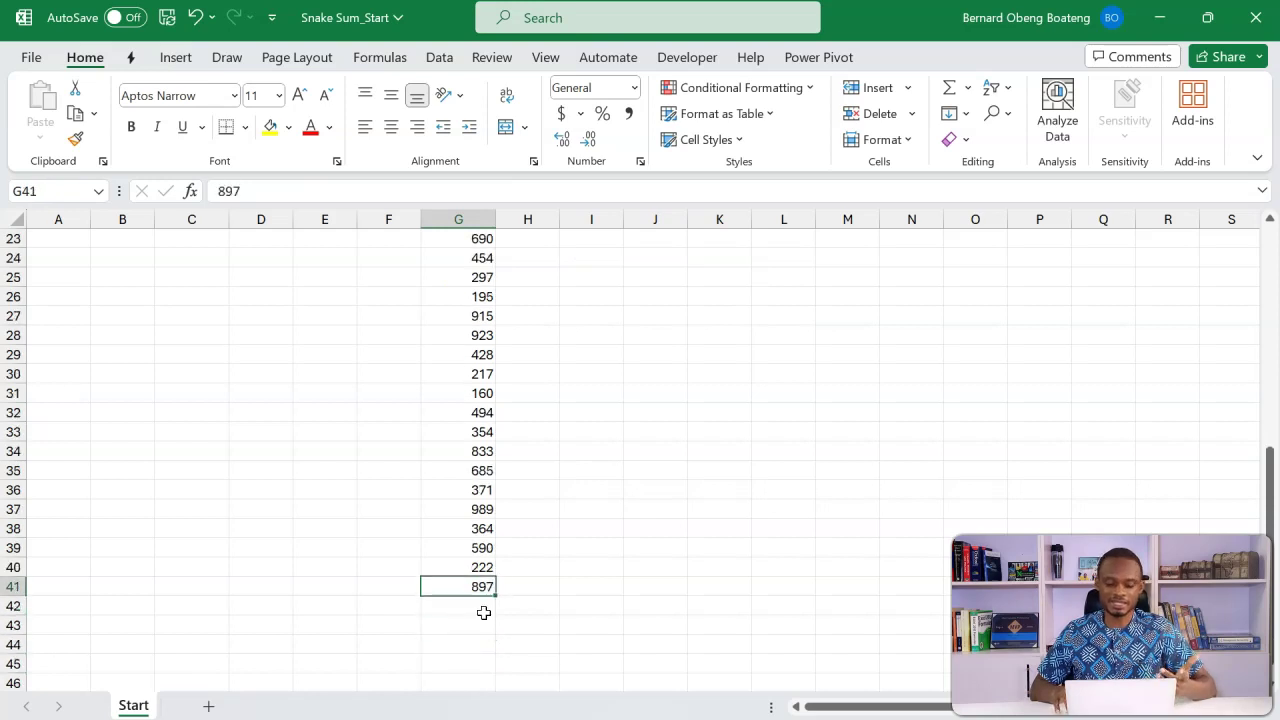
key("shift+Up")
key("shift+Up")
key("shift+Up")
key("shift+Up")
key("shift+Up")
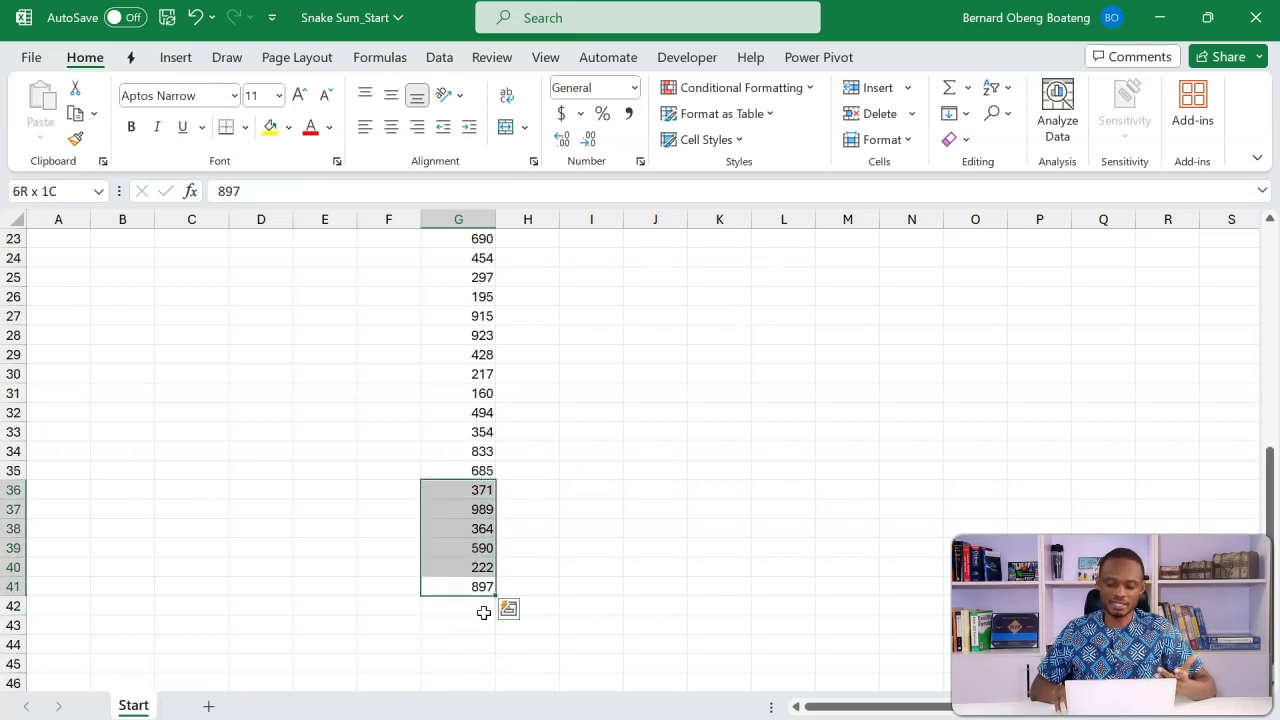
key("Delete")
key("Up")
key("Up")
key("Up")
key("Up")
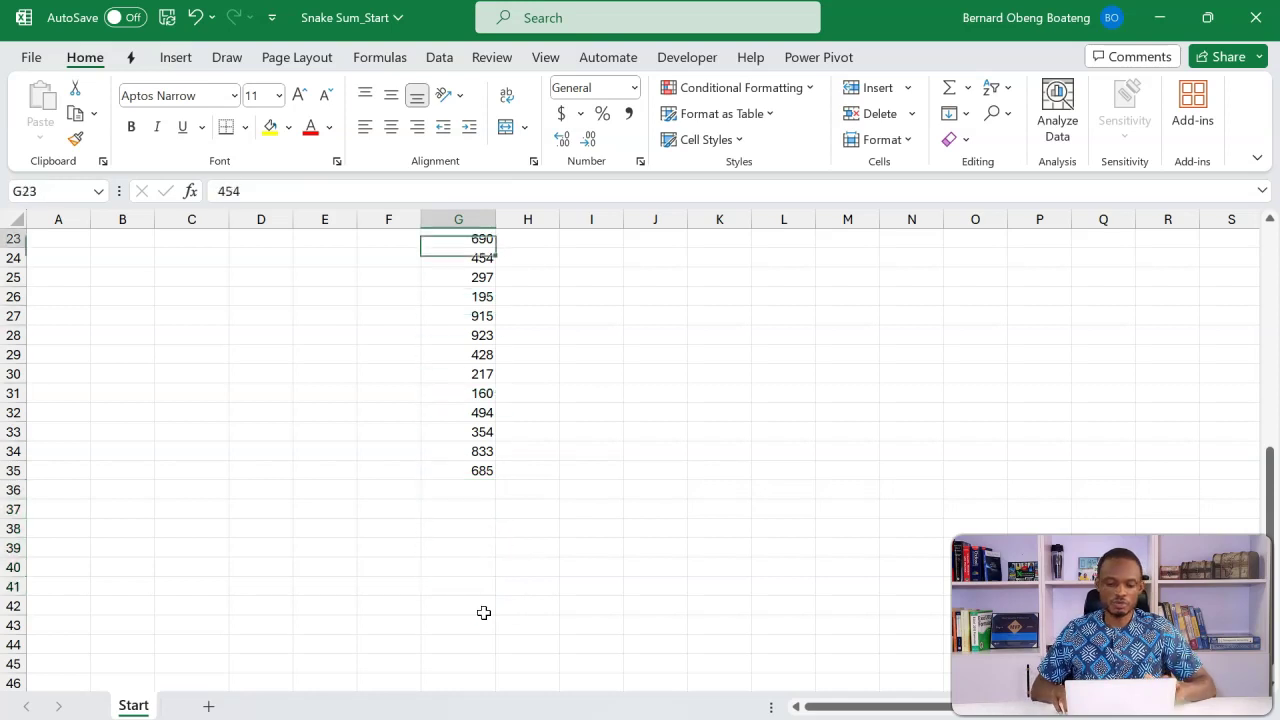
key("Up")
key("Up")
key("Up")
key("Down")
key("Down")
key("Down")
key("Down")
key("Down")
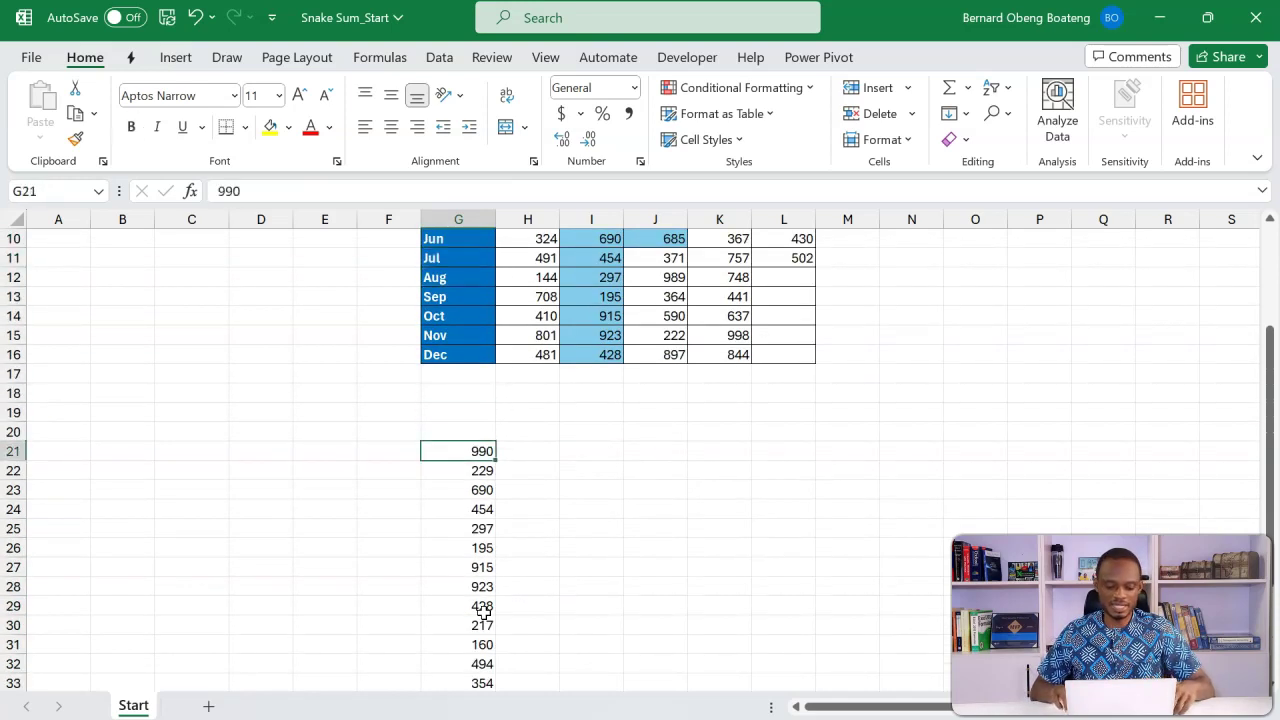
key("ctrl+shift+Down")
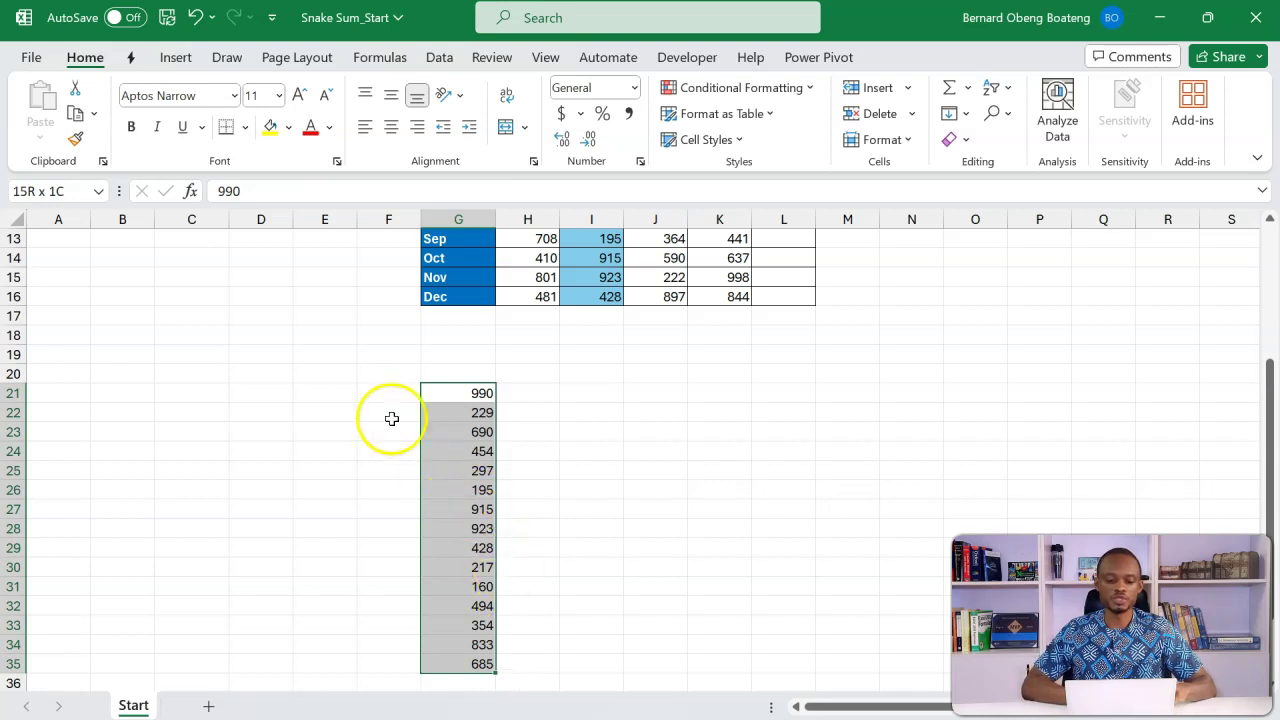
Enter =SUM(G21:G35) in F21 for a reference total of 7864.
left_click(366, 393)
type("=sum")
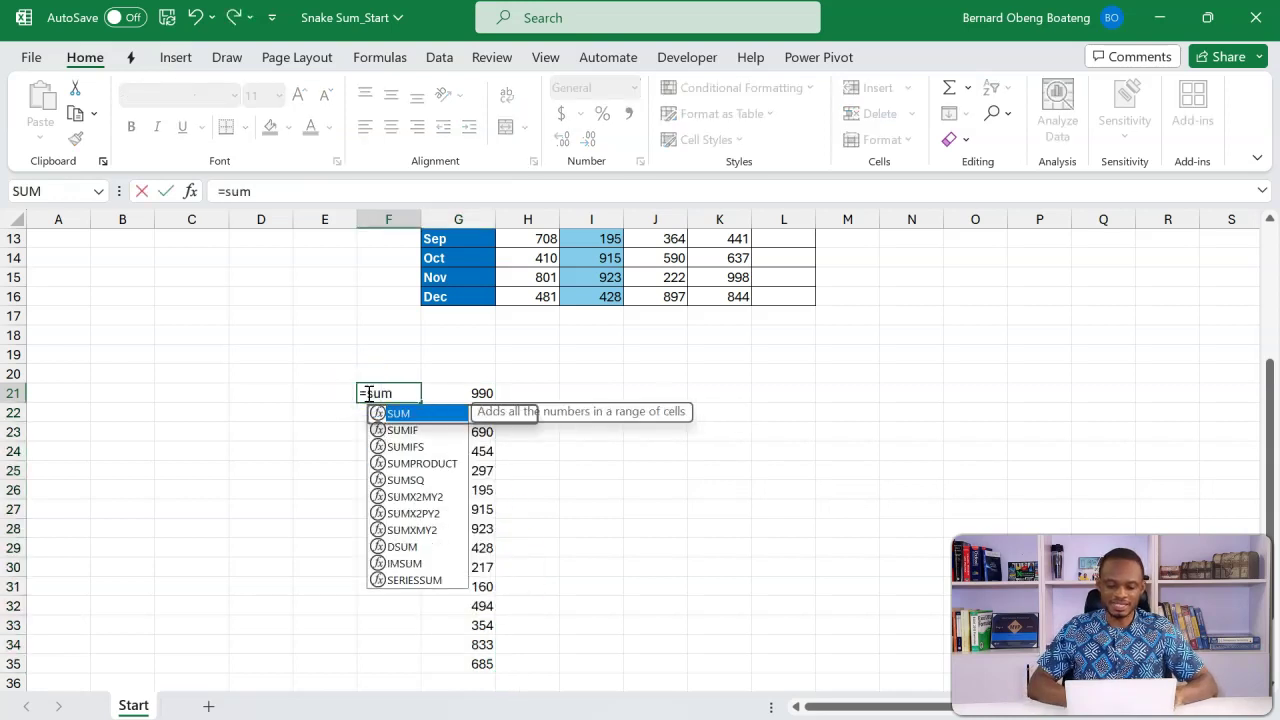
key("Tab")
left_click(461, 388)
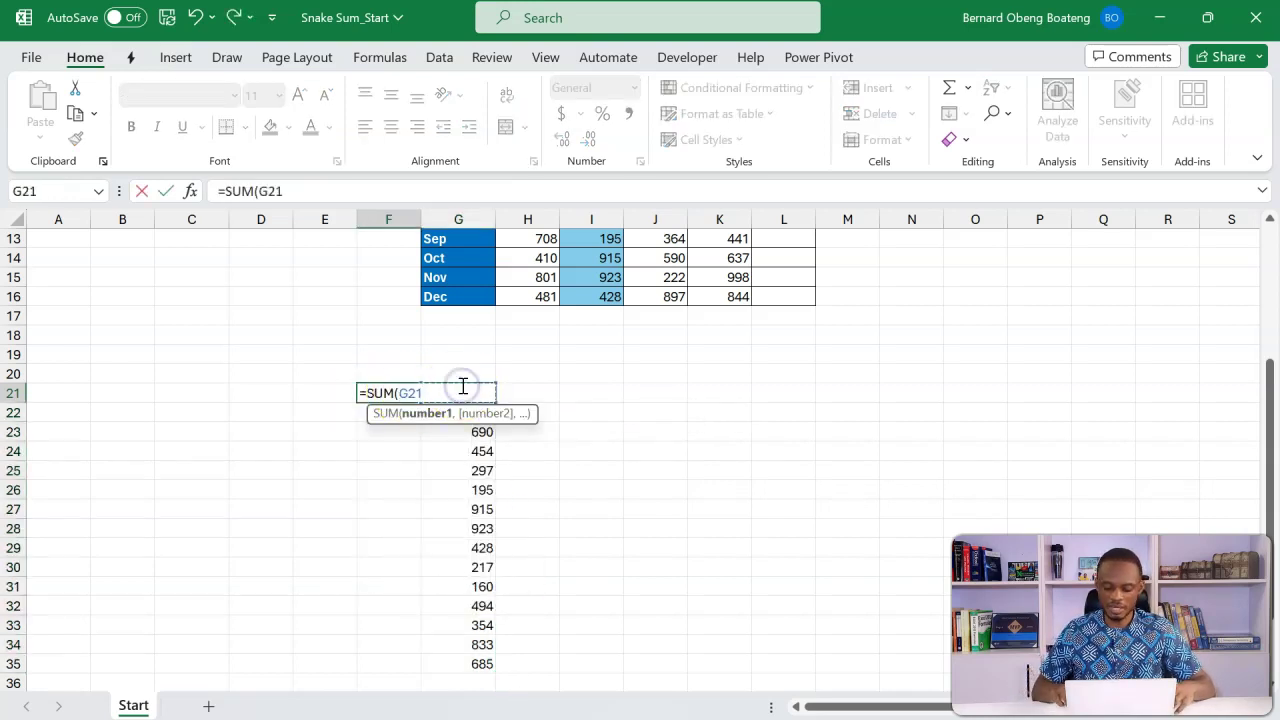
key("ctrl+shift+Down")
key("Return")
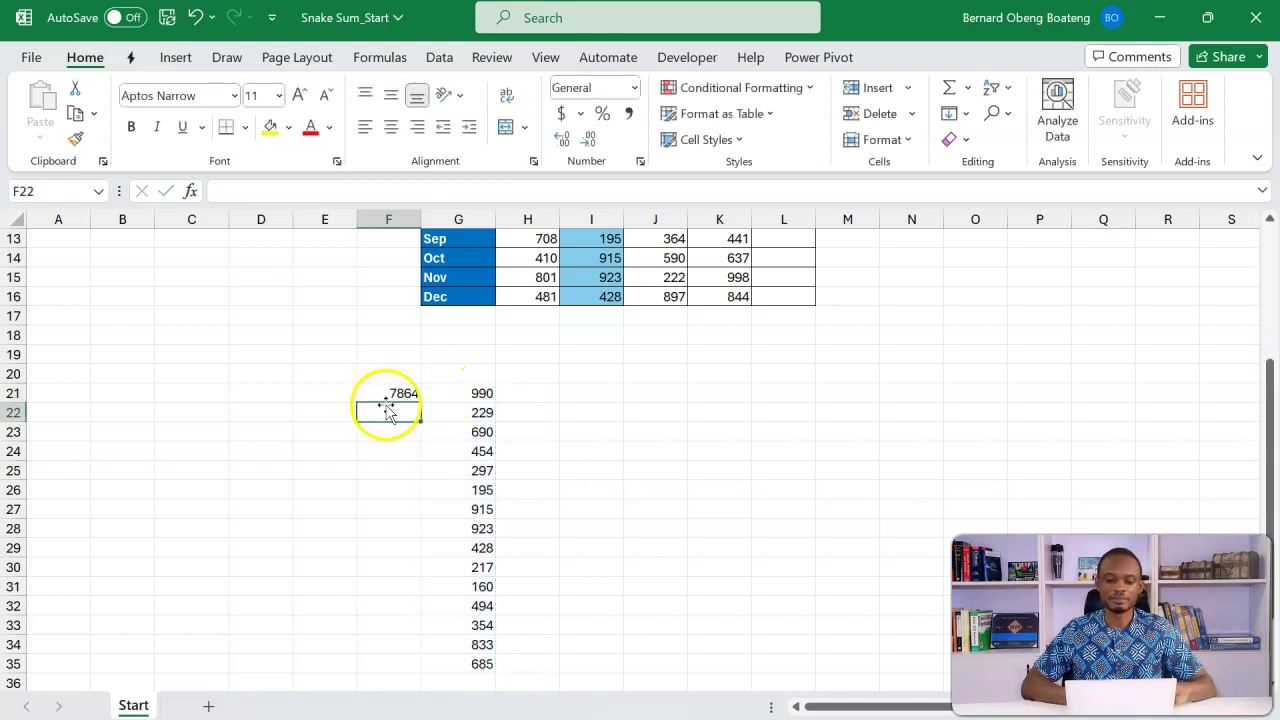
left_click(409, 393)
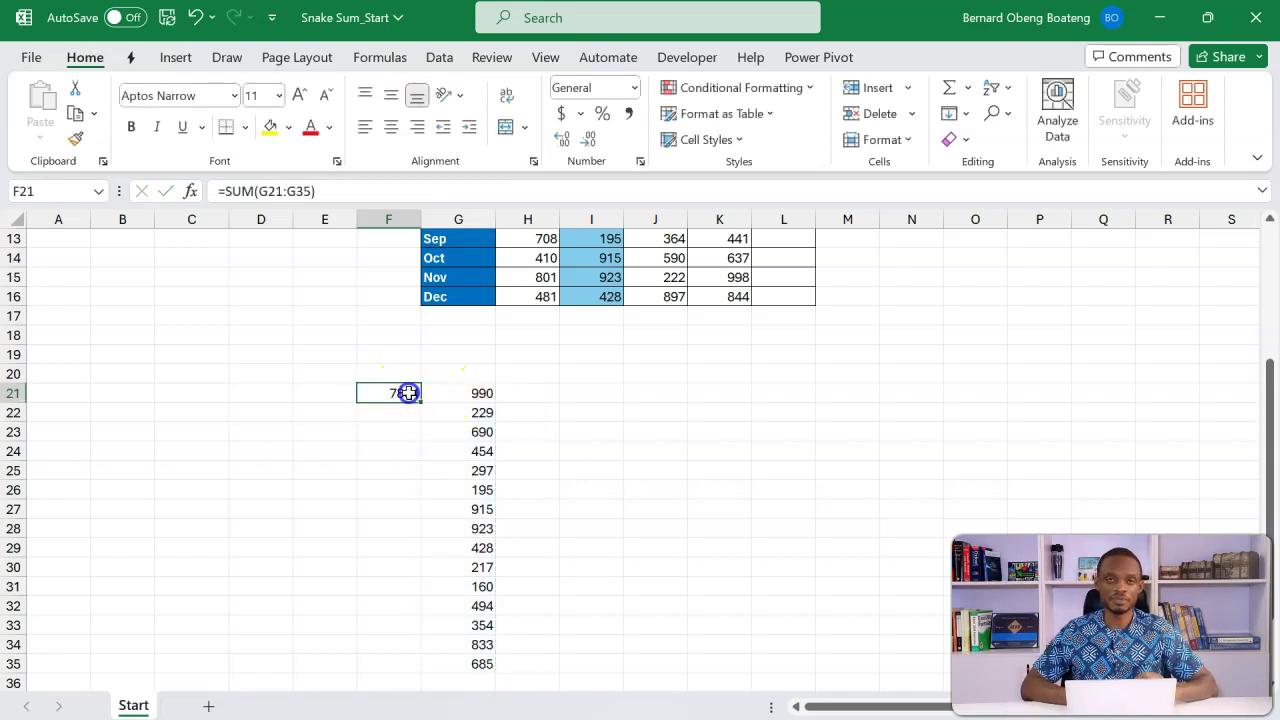
key("Up")
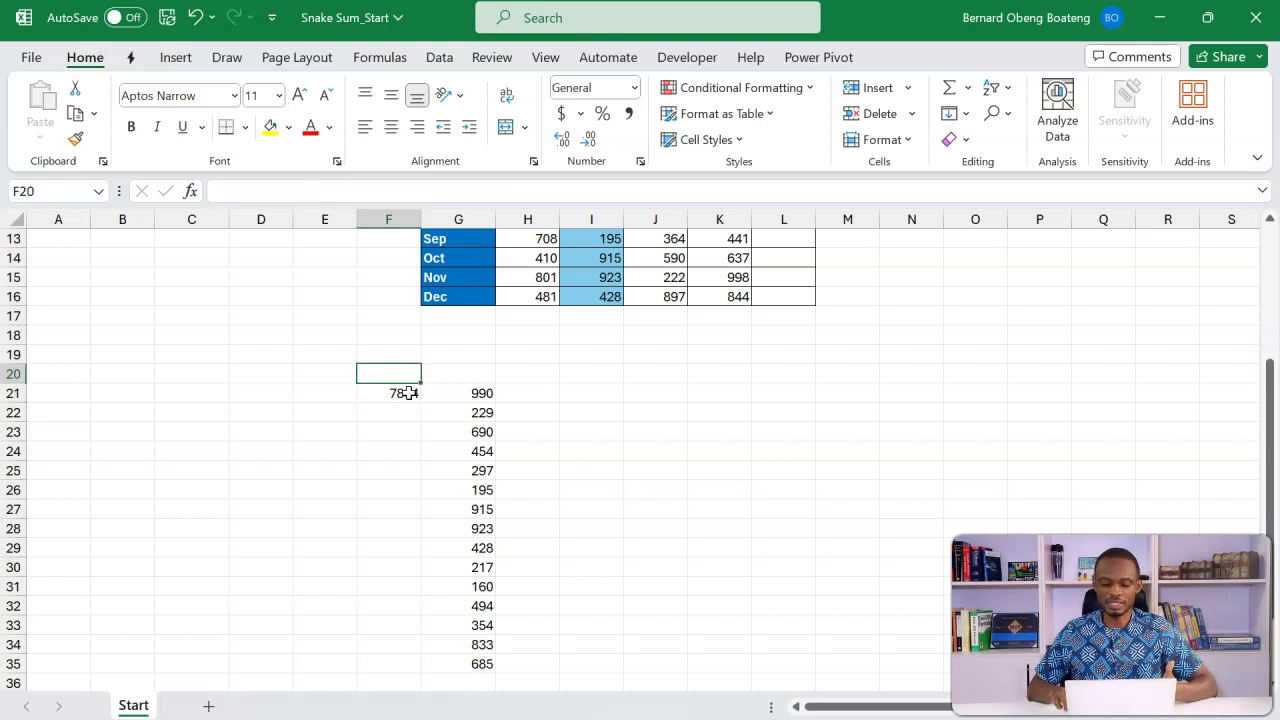
key("Up")
key("Up")
key("Up")
key("Up")
key("Up")
key("Up")
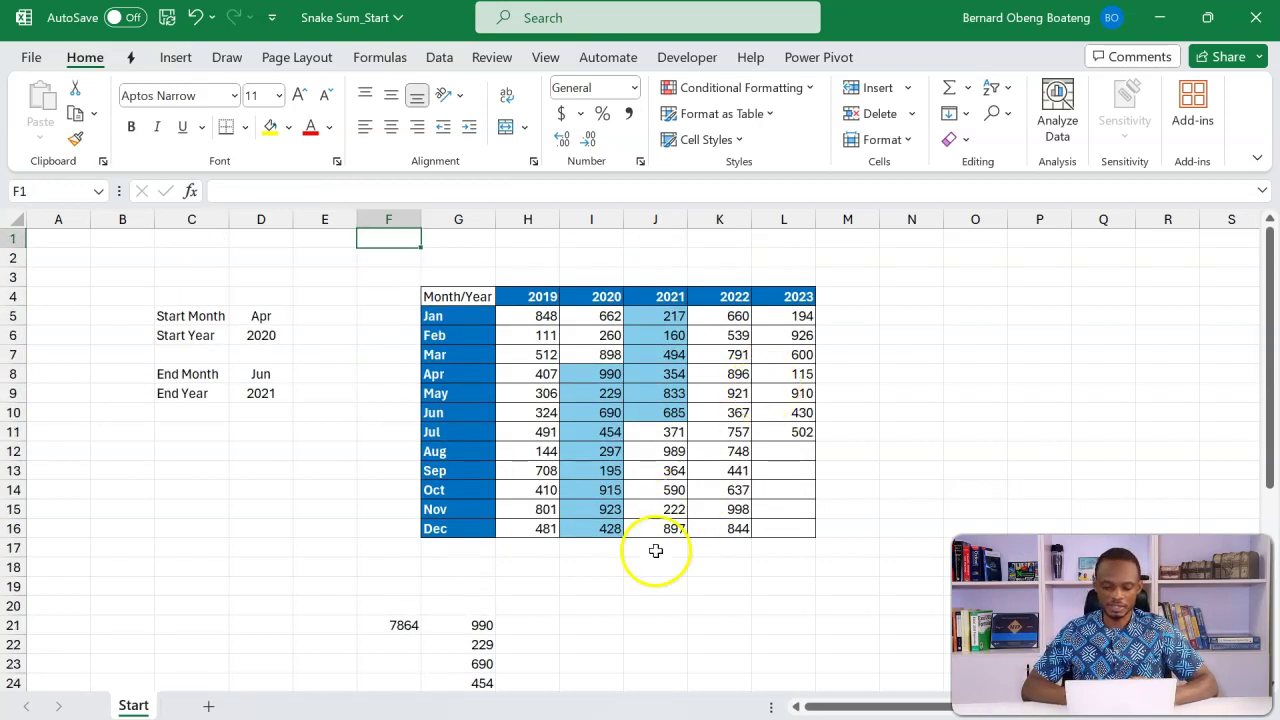
Enter =FILTER(H5:L16,(H4:L4>=D6)*(H4:L4<=D9)) in I21 to spill the chosen years.
left_click(595, 633)
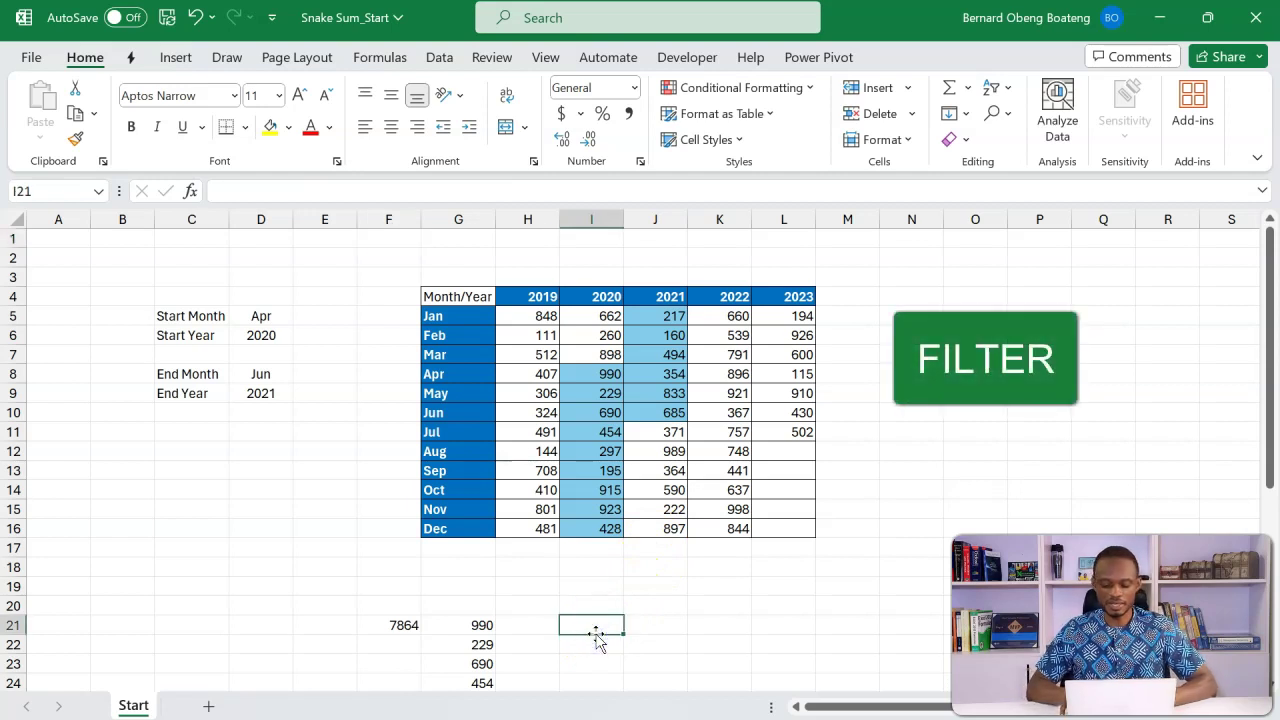
type("=fil")
key("Tab")
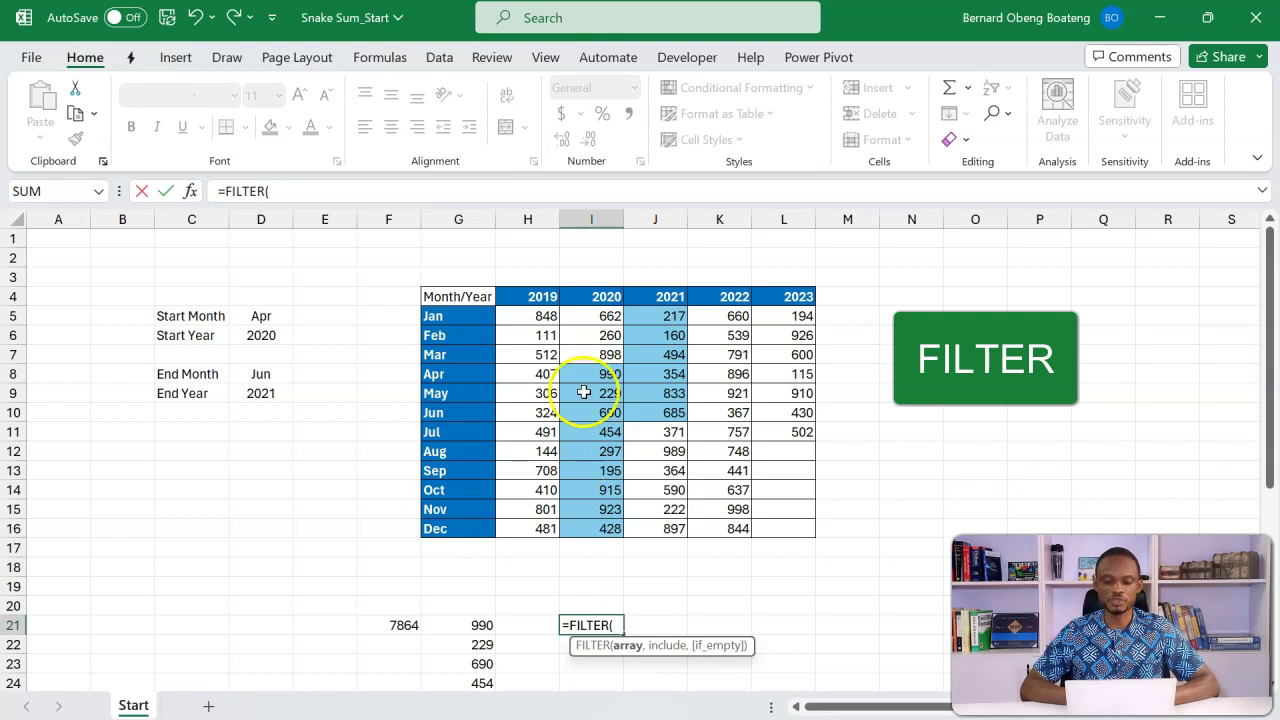
mouse_move(545, 316)
left_mouse_down()
mouse_move(688, 398)
mouse_move(773, 529)
left_mouse_up()
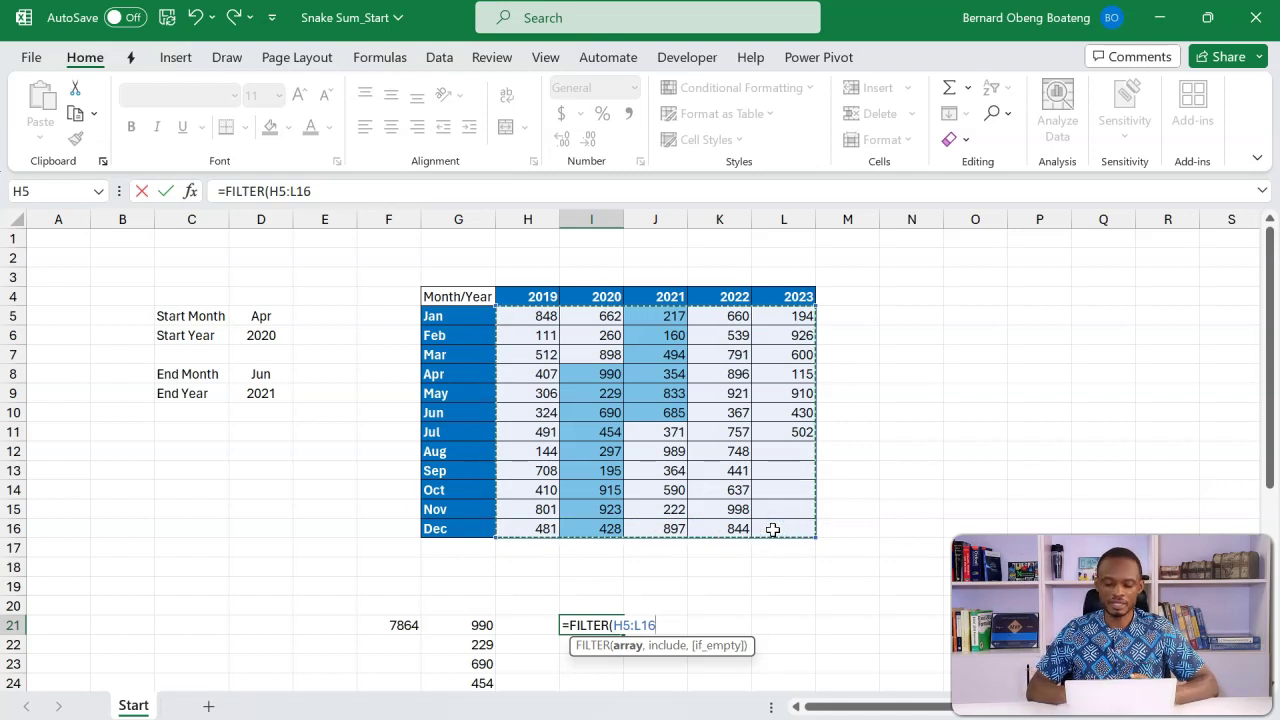
type(",(")
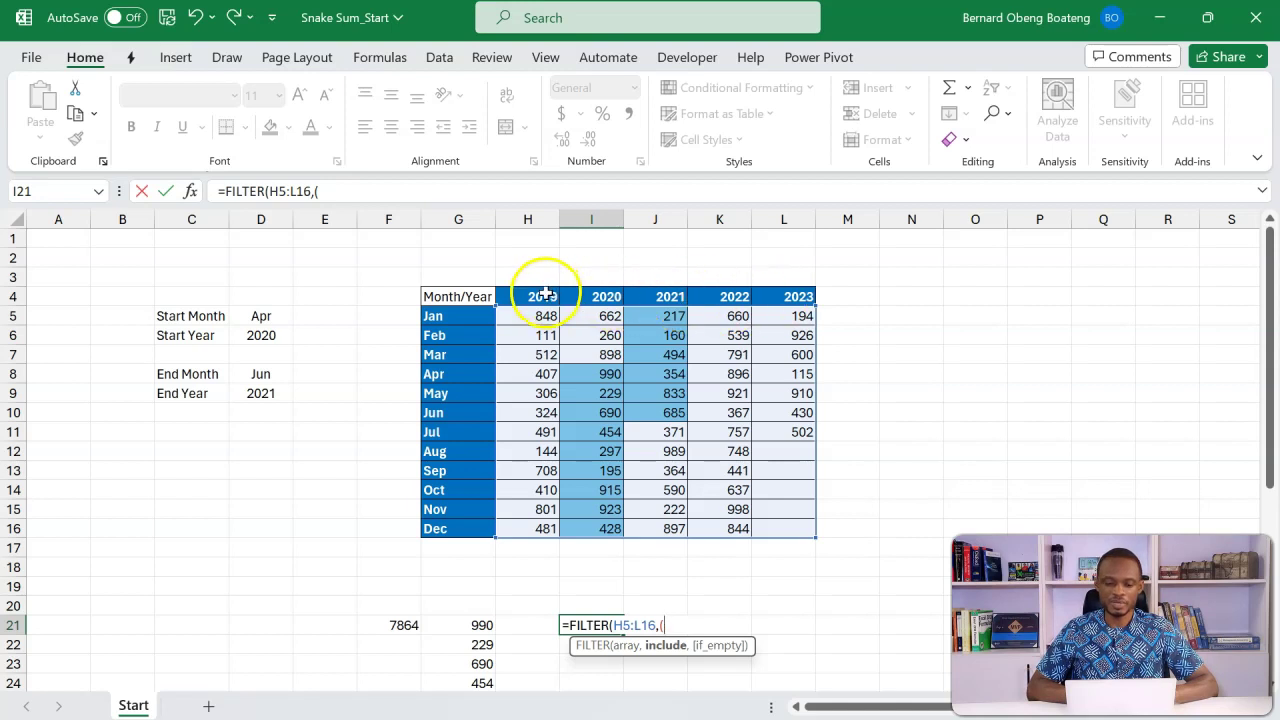
left_click_drag(543, 294, 771, 298)
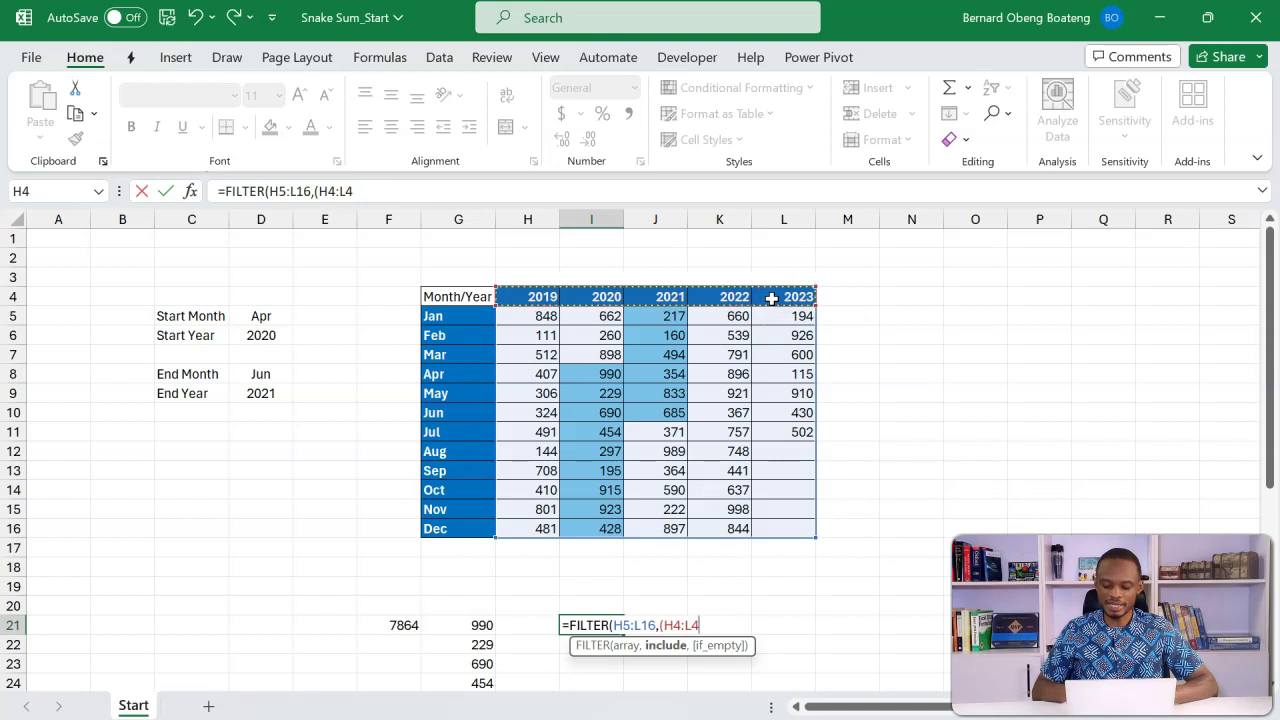
type(">=")
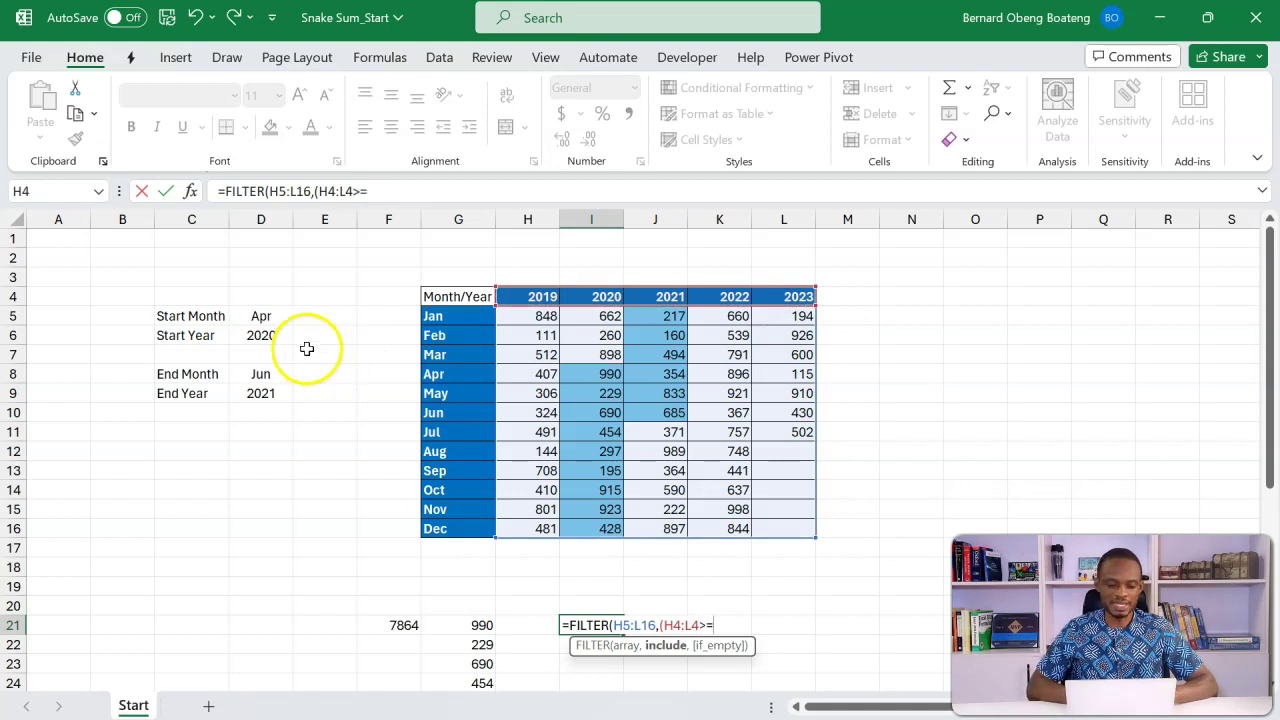
left_click(272, 336)
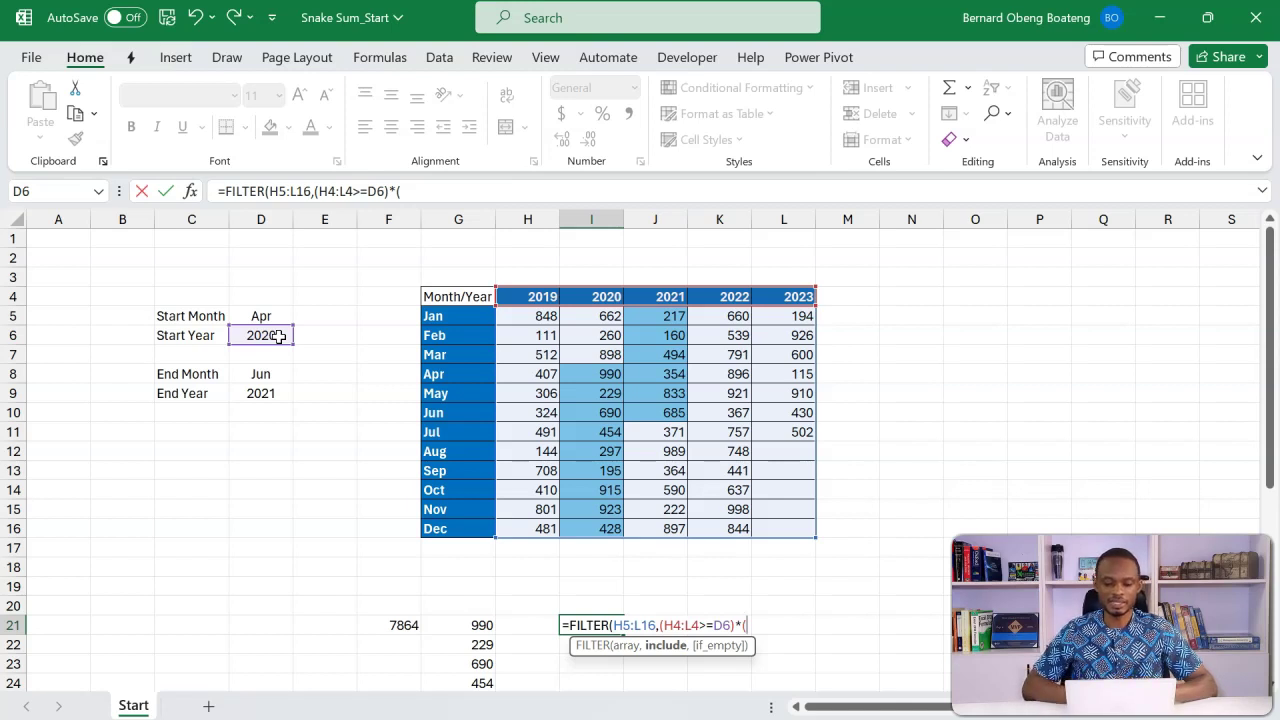
left_click_drag(512, 296, 761, 298)
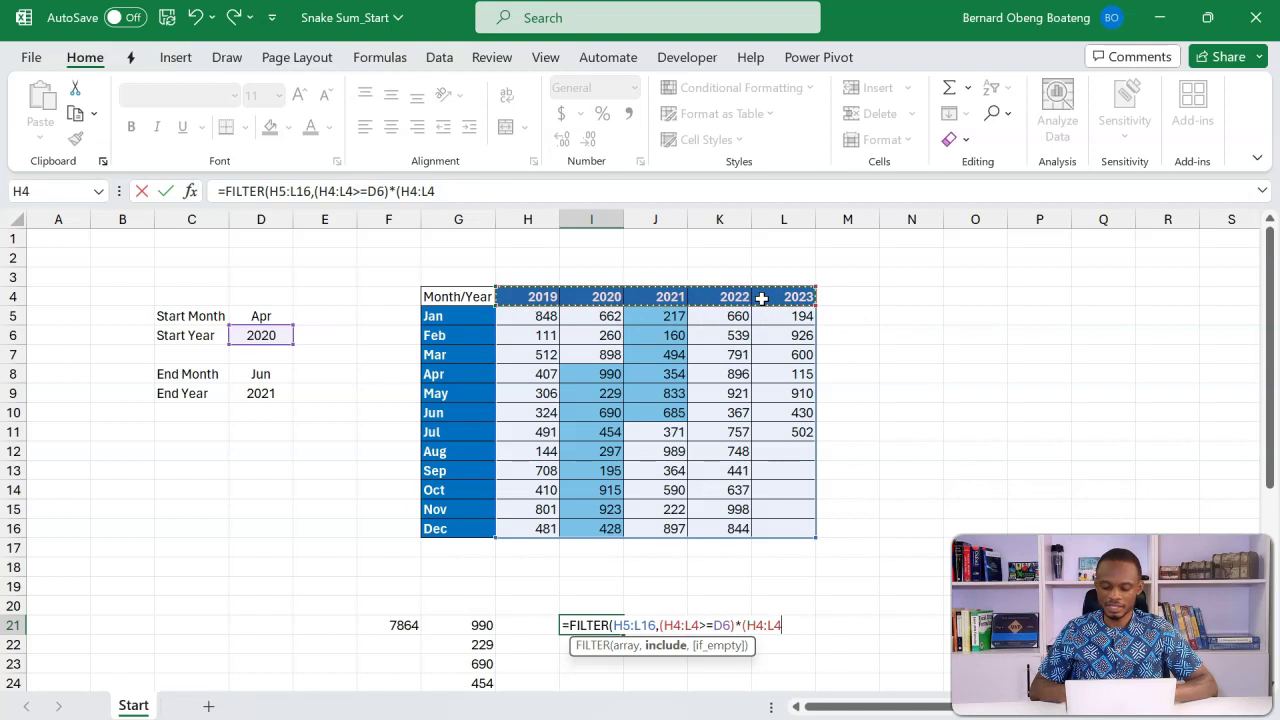
type("<=")
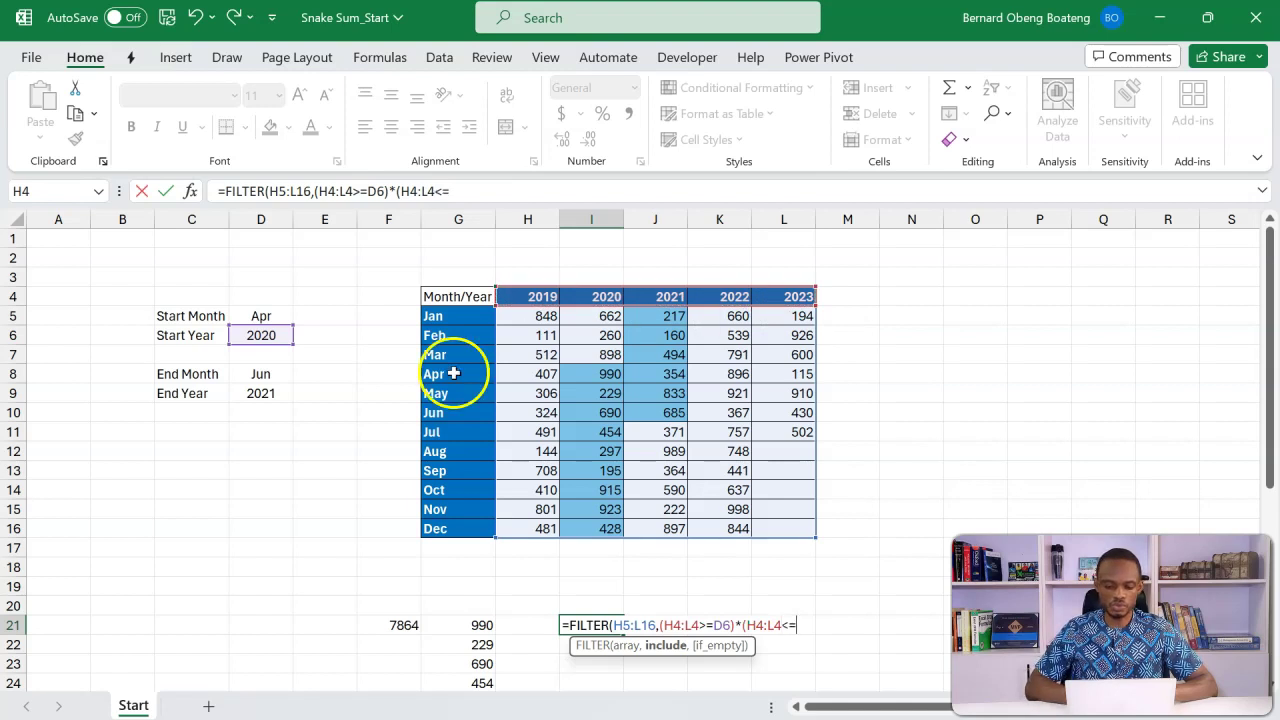
left_click(277, 393)
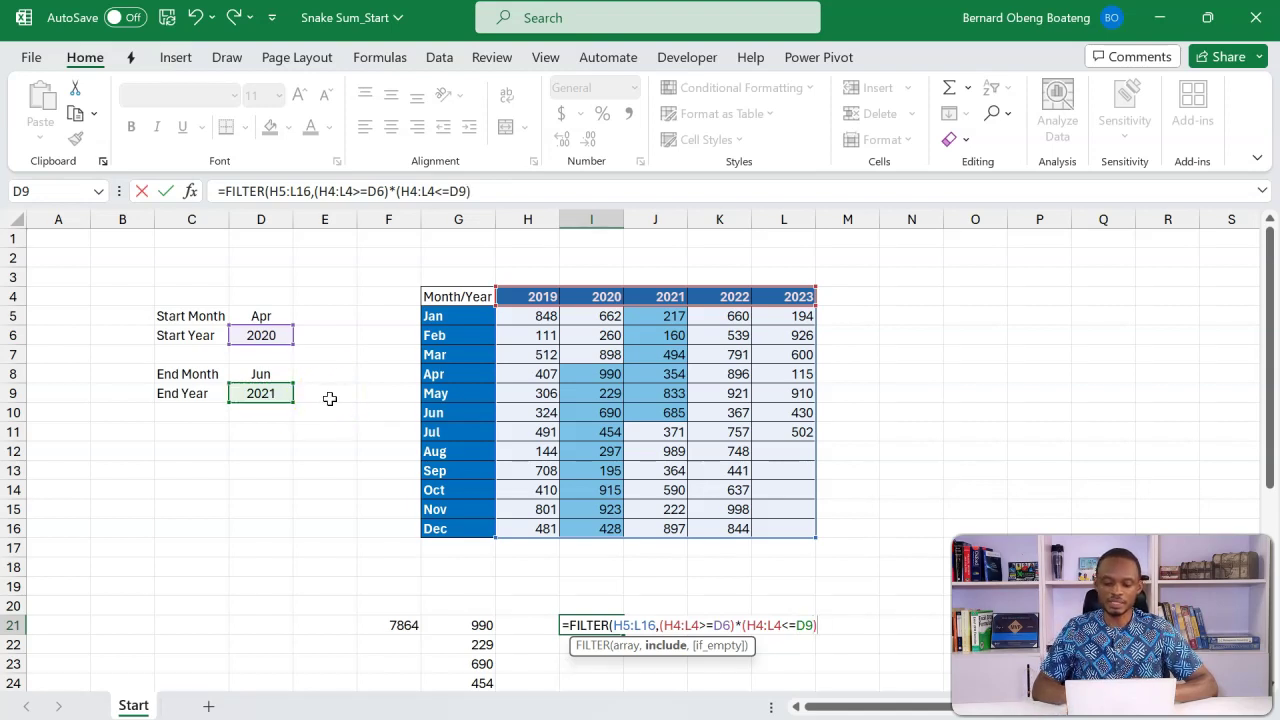
type(")")
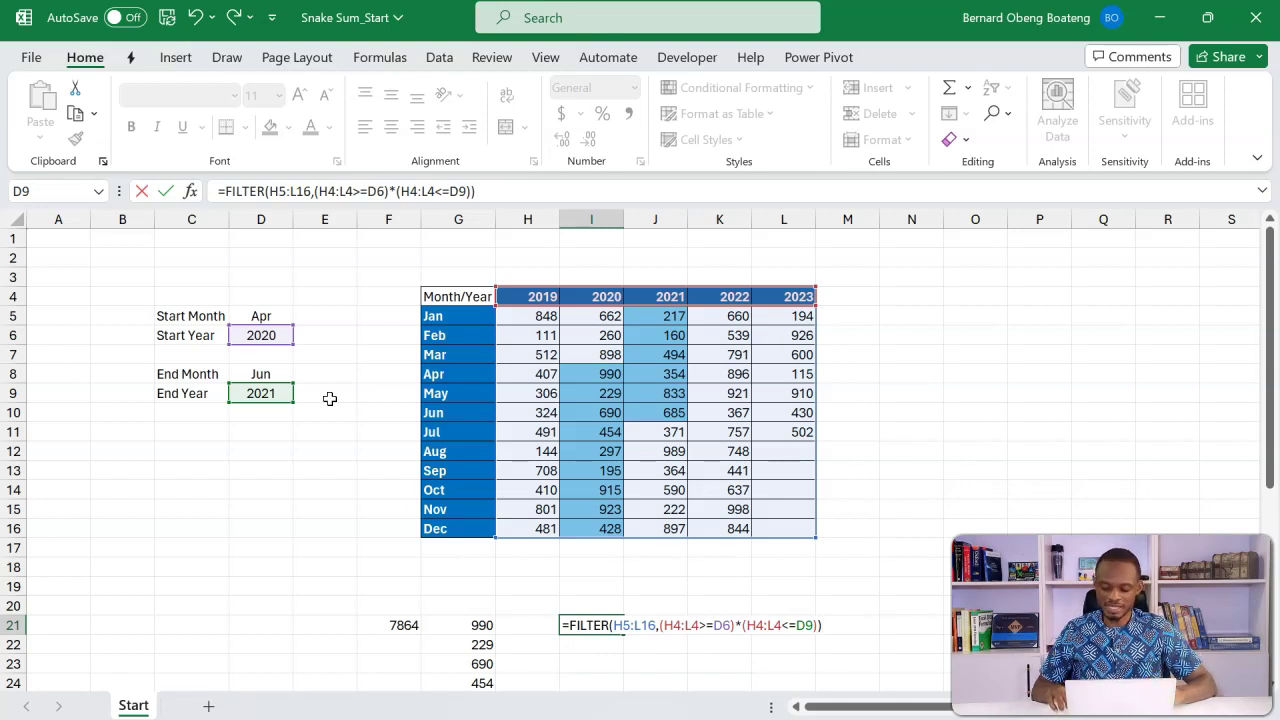
key("Return")
key("Up")
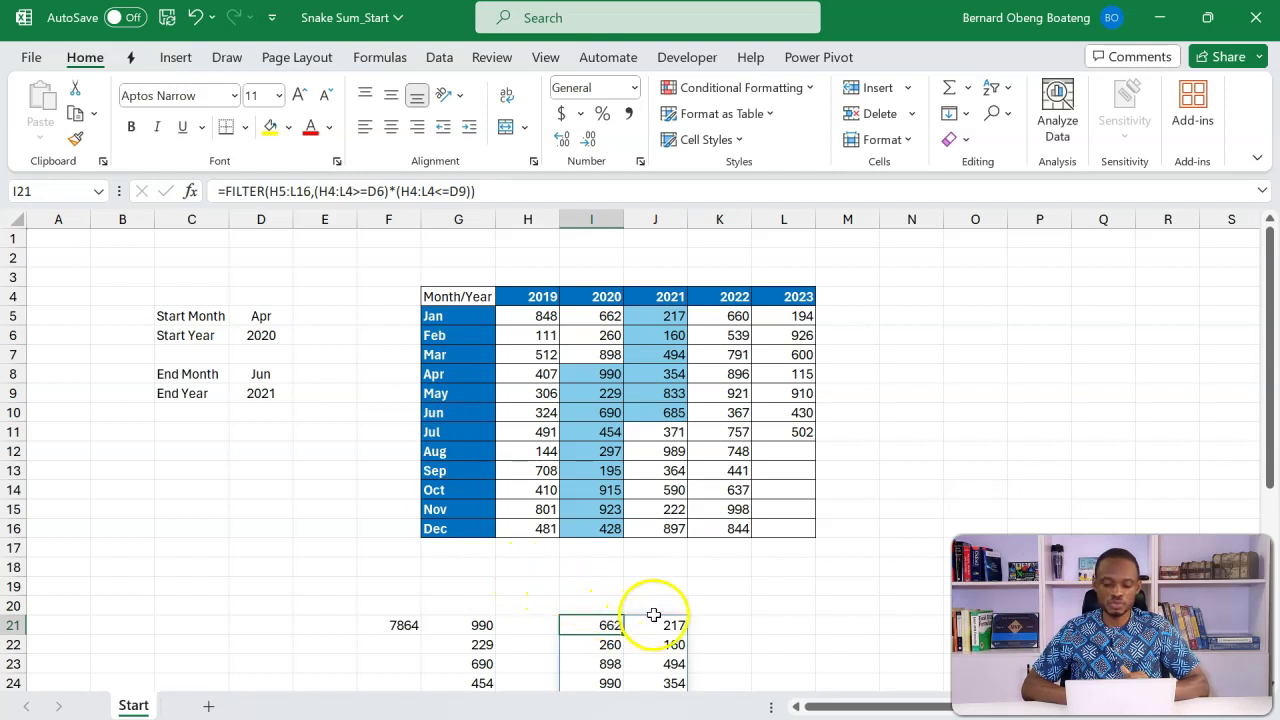
left_click(283, 392)
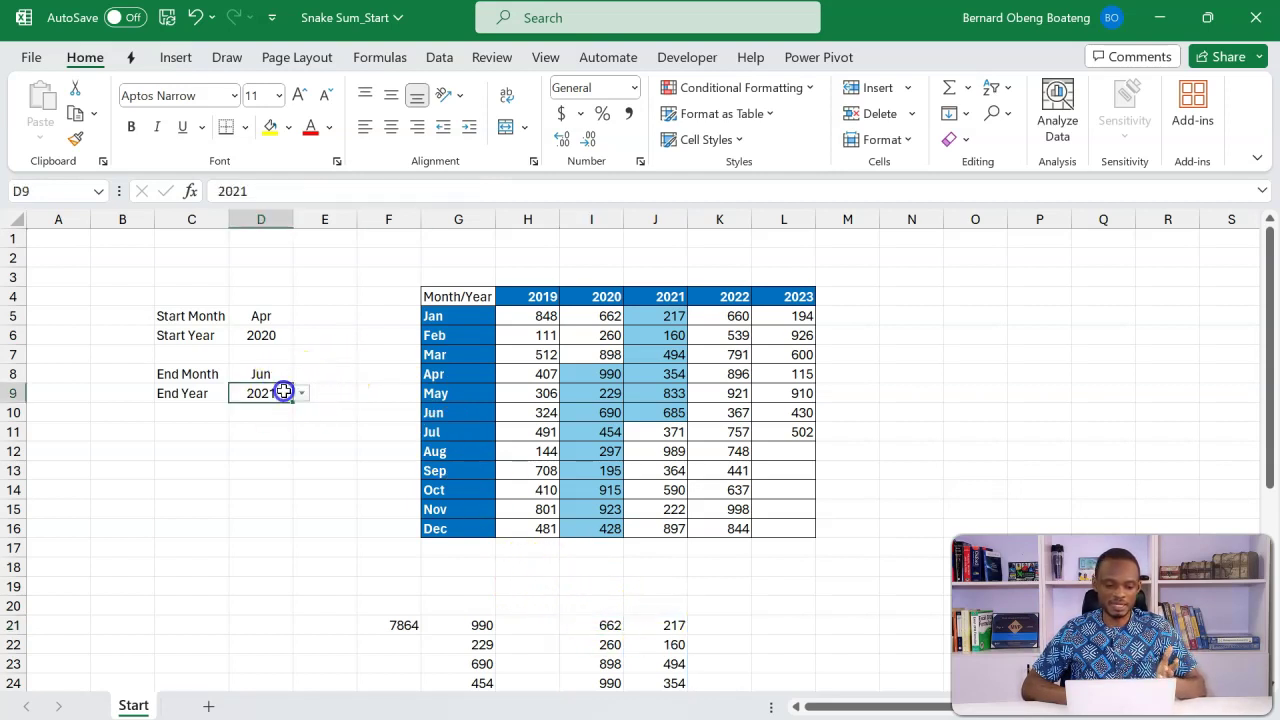
left_click(299, 394)
left_click(266, 476)
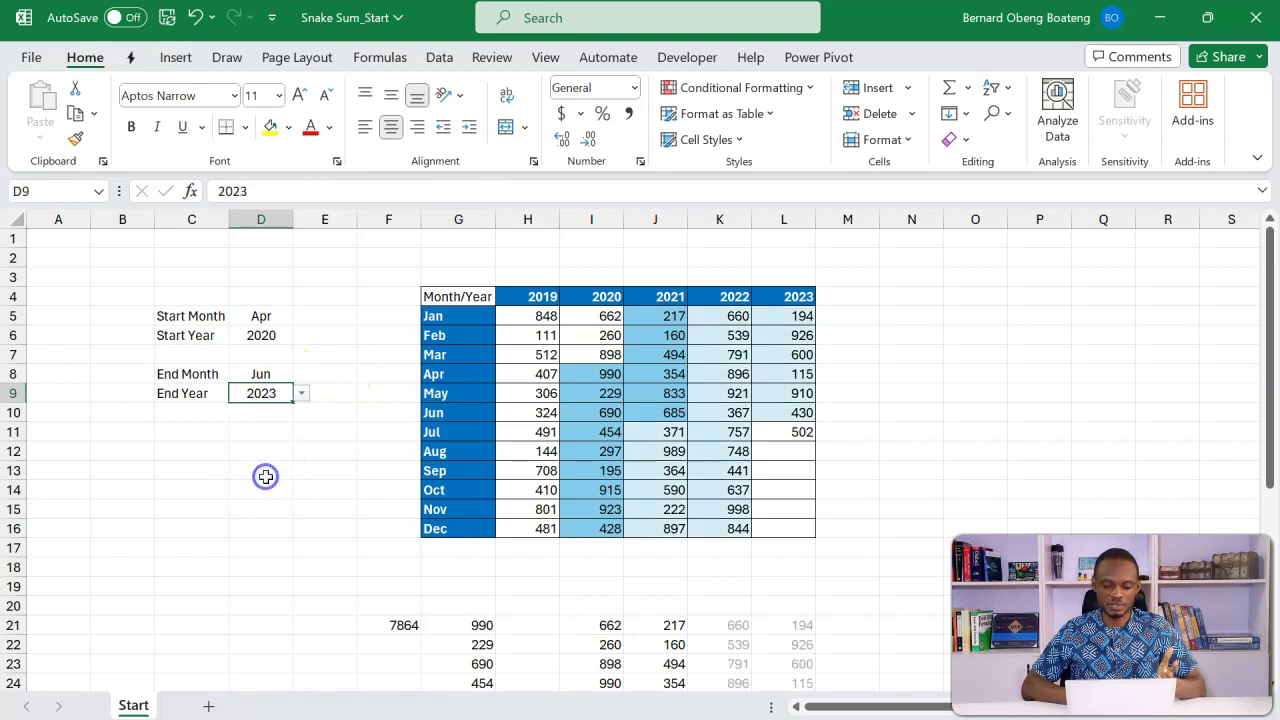
left_click(300, 393)
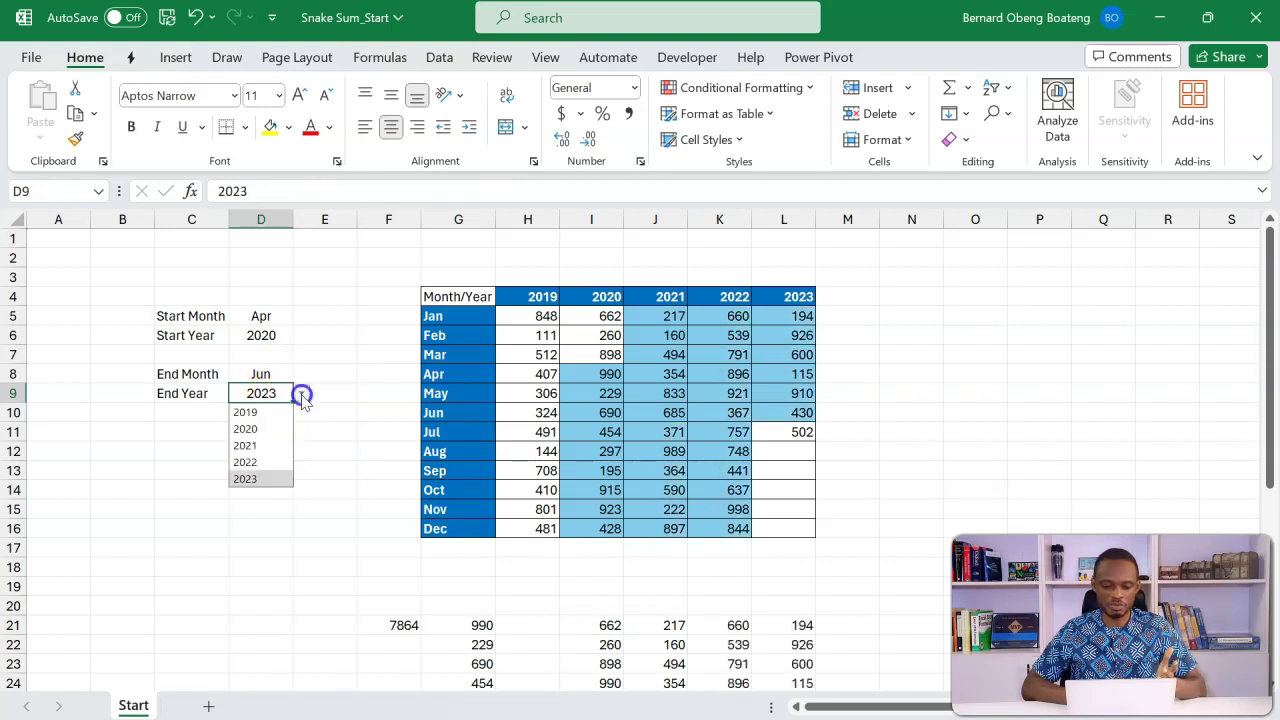
left_click(274, 445)
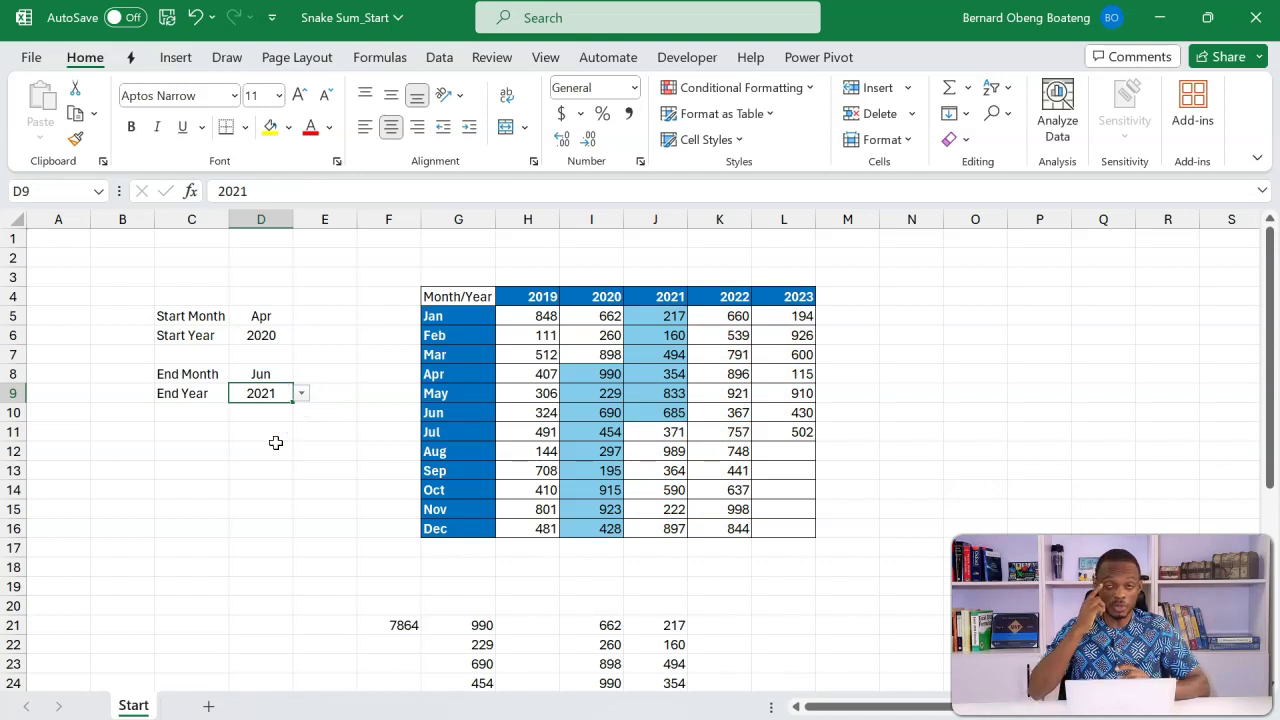
left_click(576, 626)
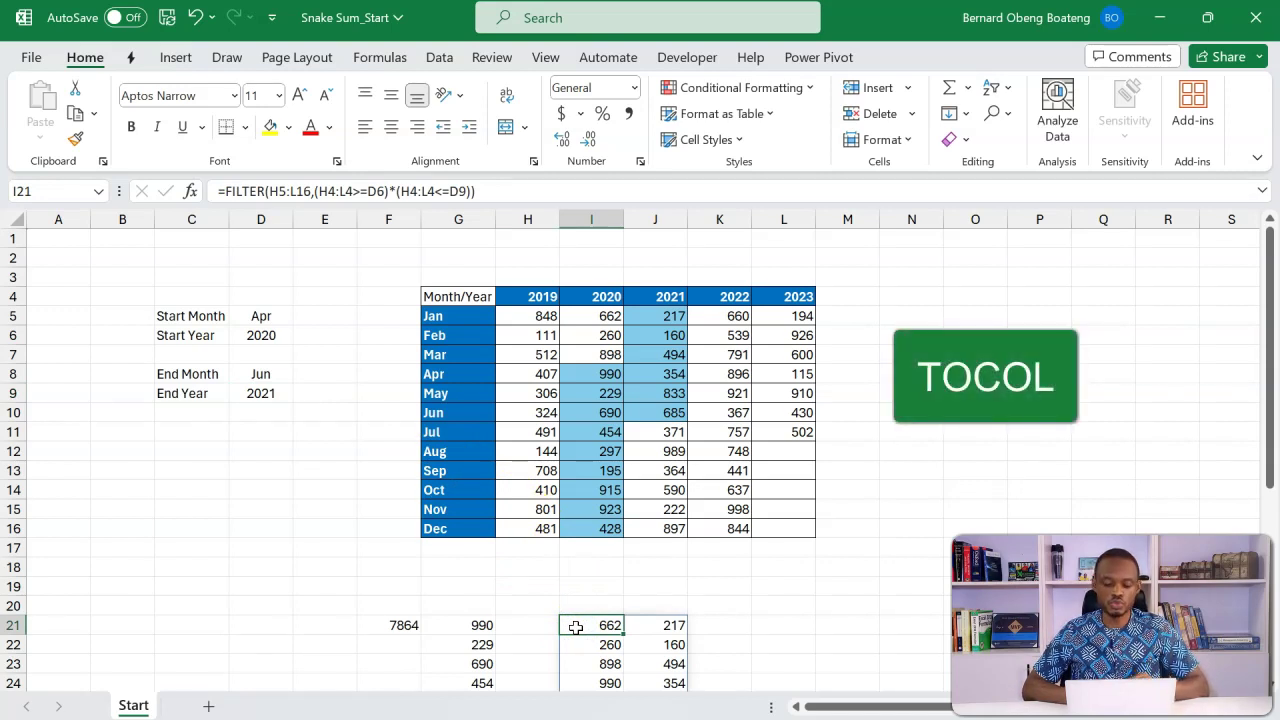
Wrap the I21 FILTER formula in TOCOL(…,,TRUE) to stack it column by column.
left_click(222, 192)
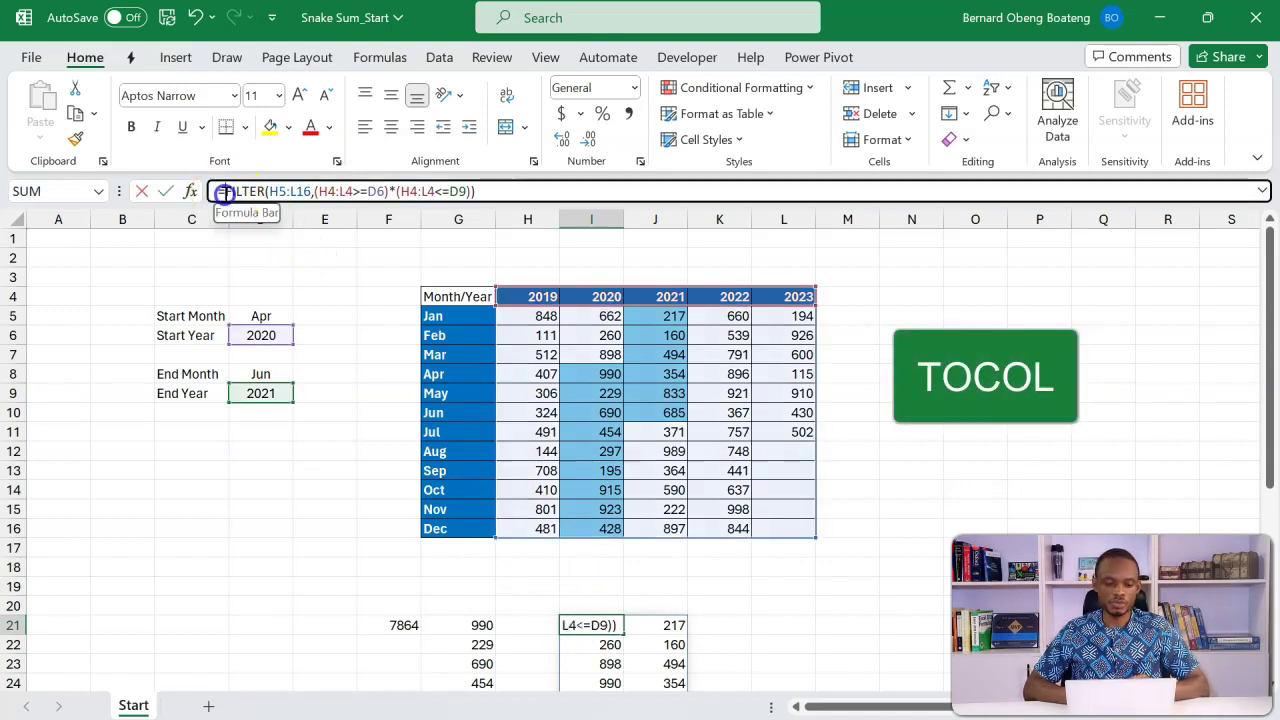
type("to")
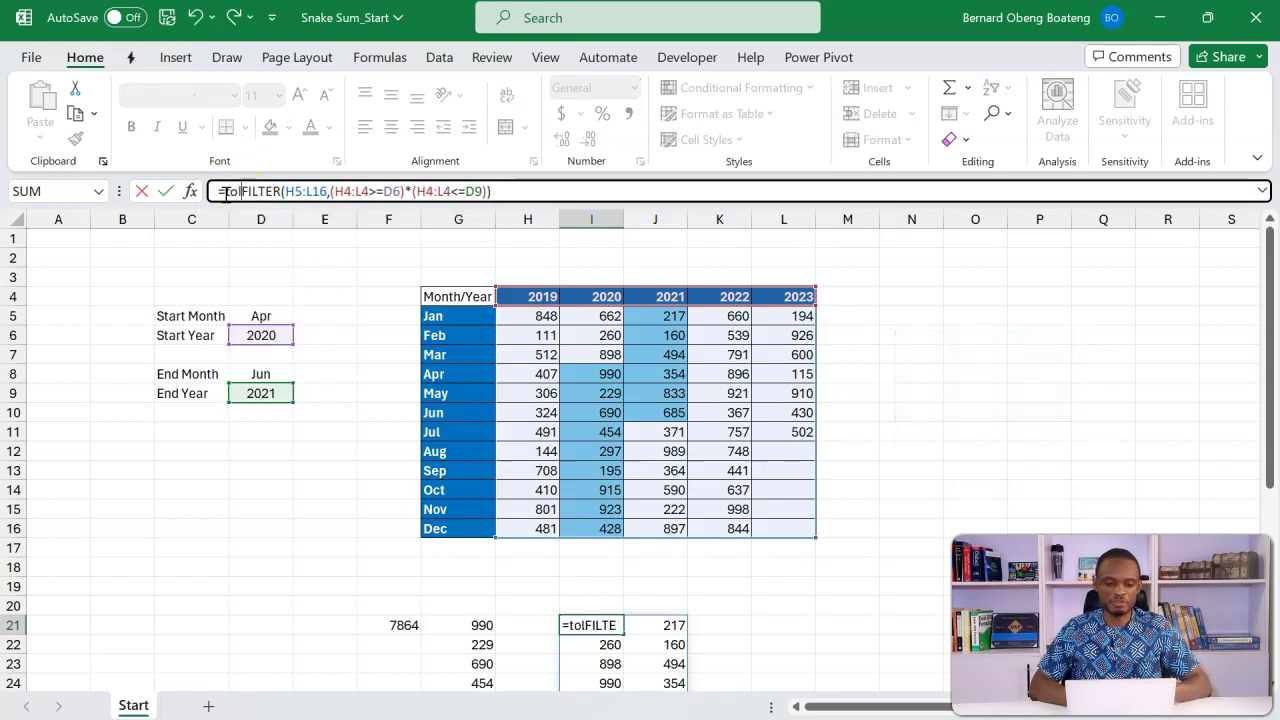
type("c")
key("Tab")
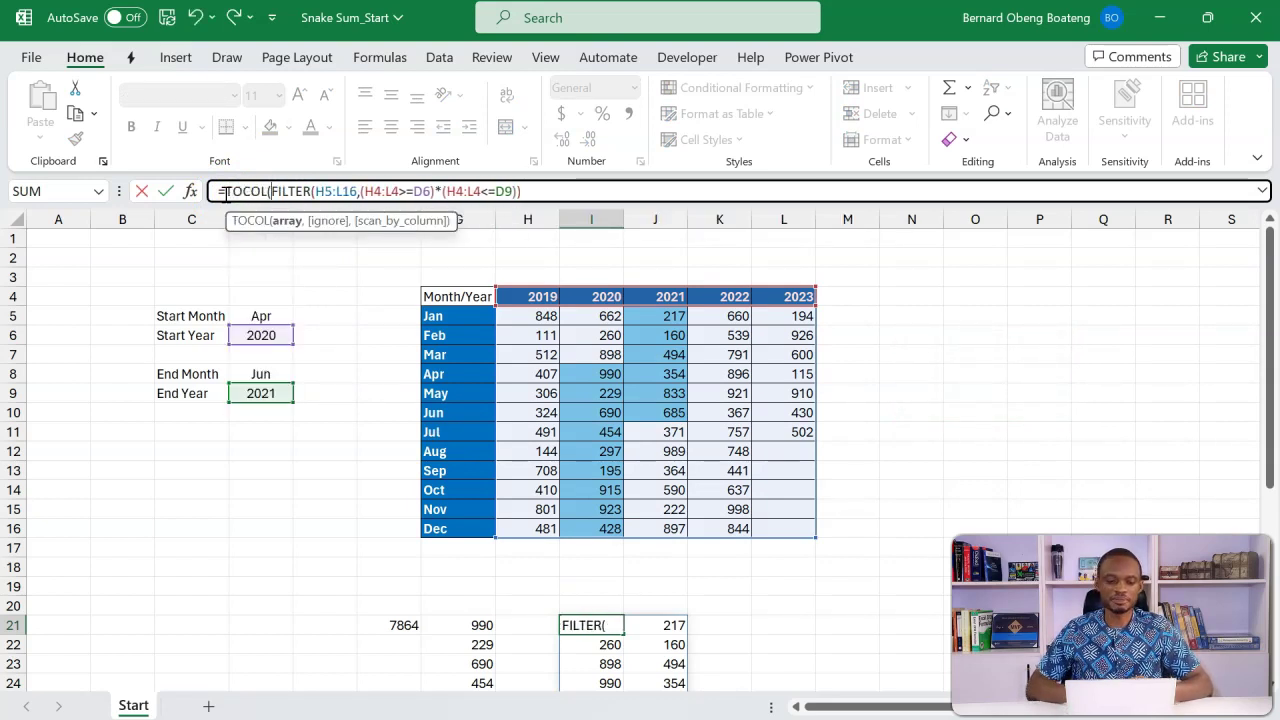
left_click(287, 220)
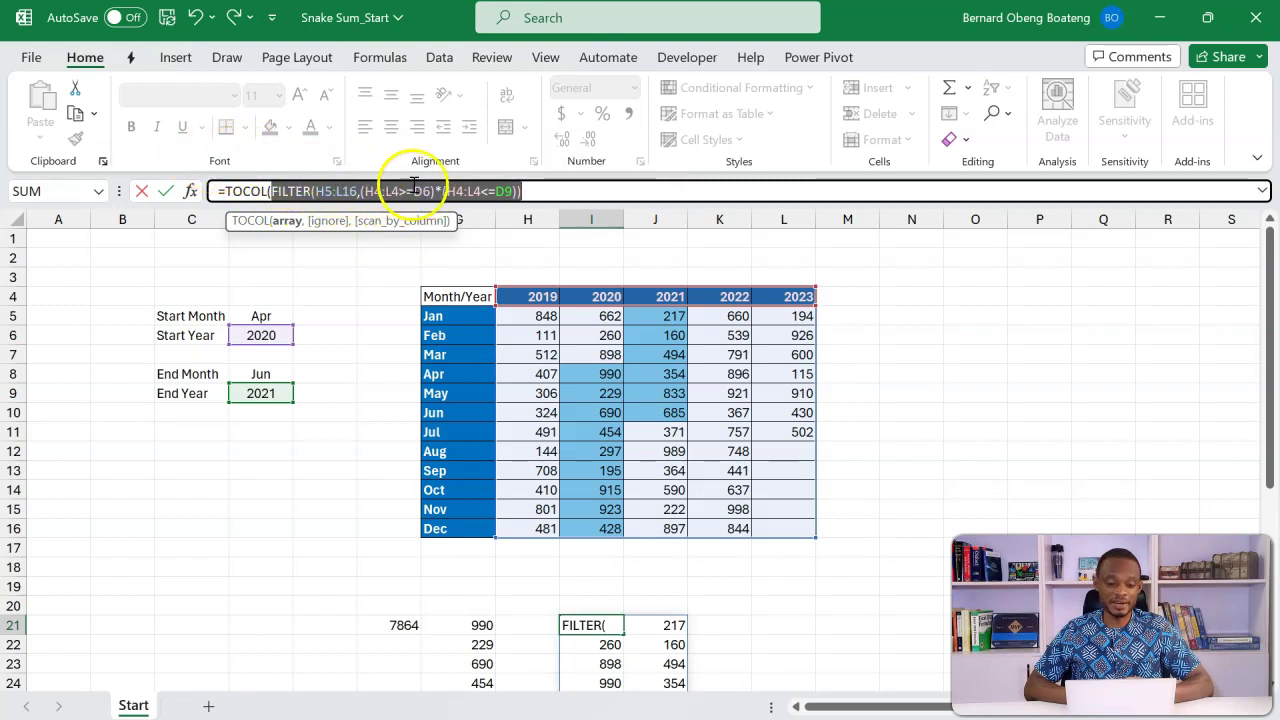
left_click(547, 191)
type(")")
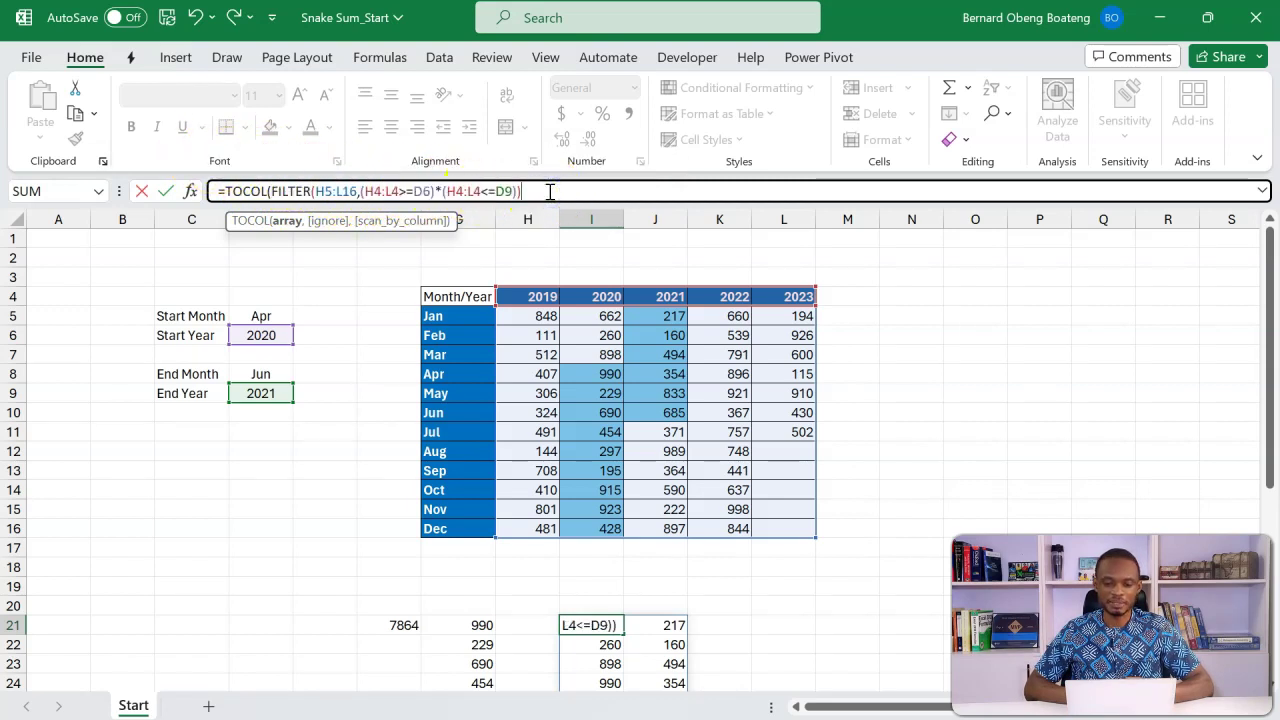
type(",")
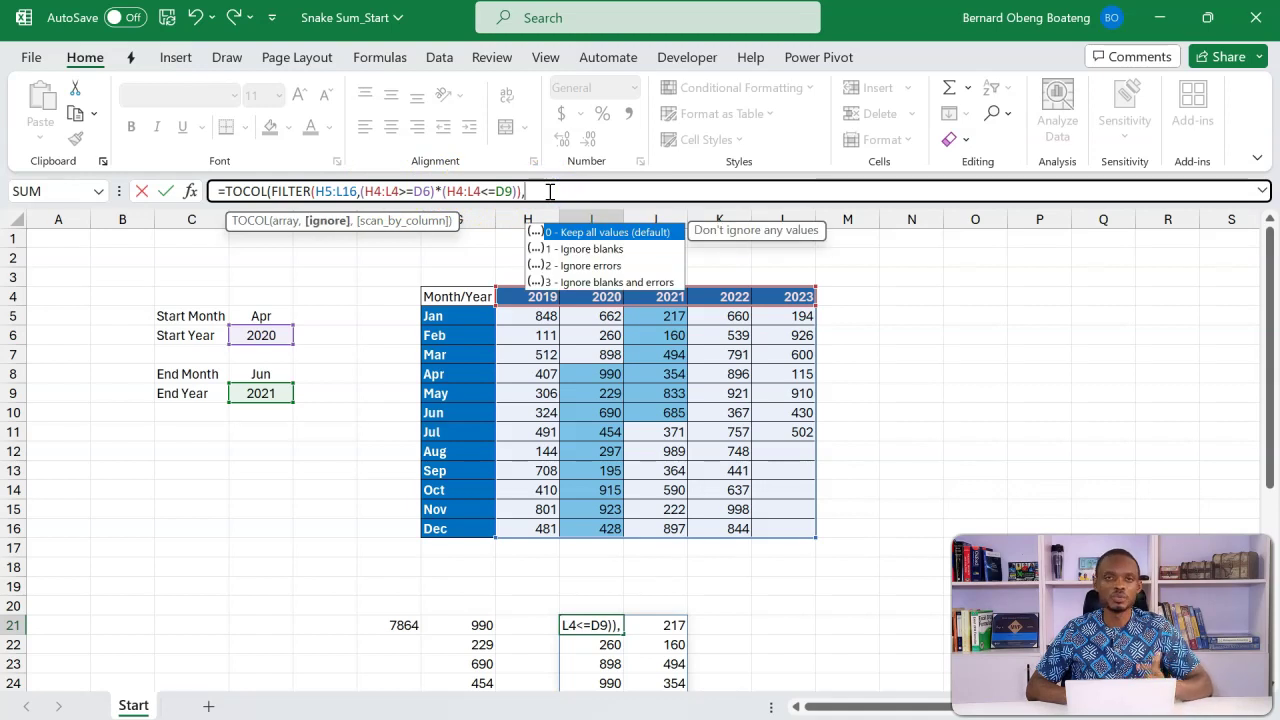
type(",")
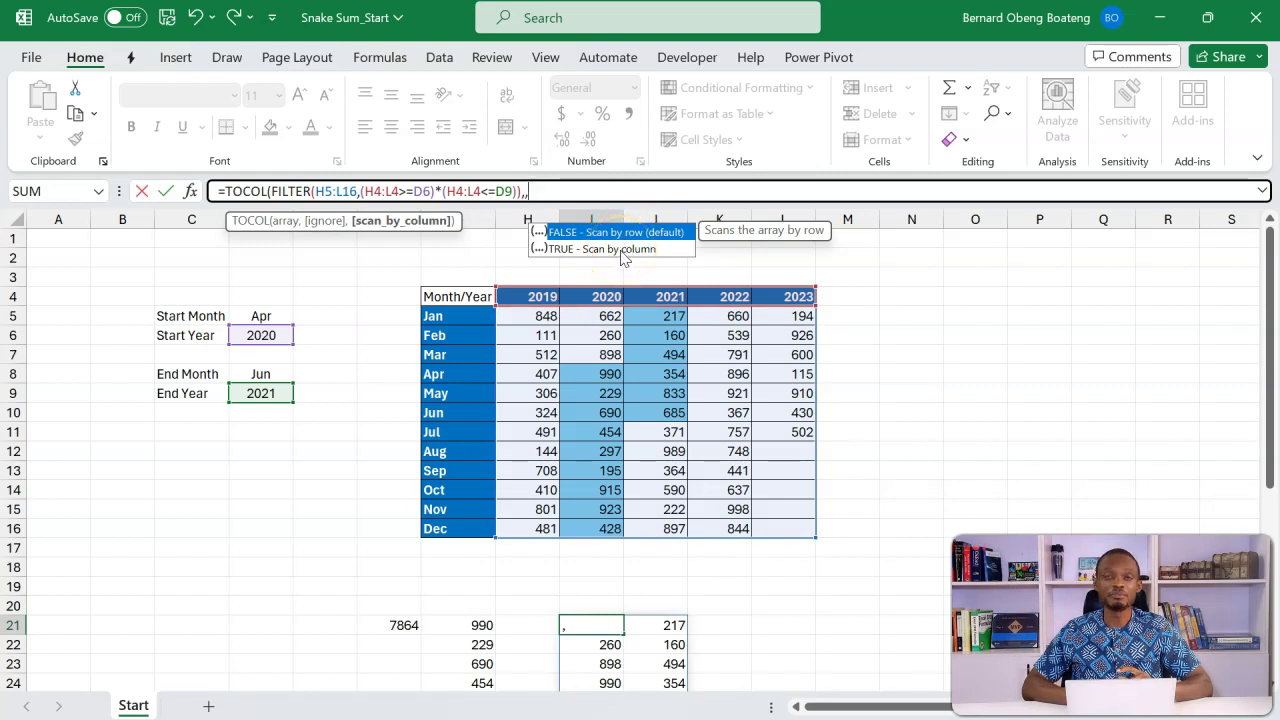
key("Down")
key("Tab")
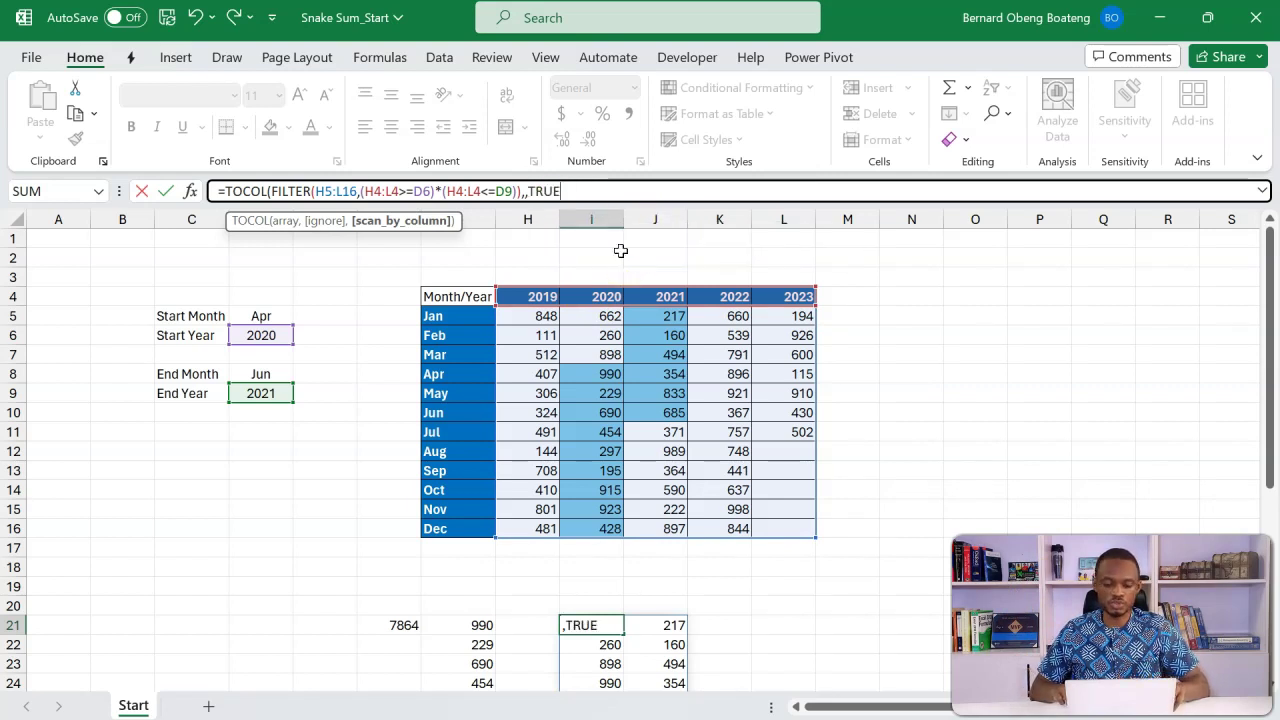
type(")")
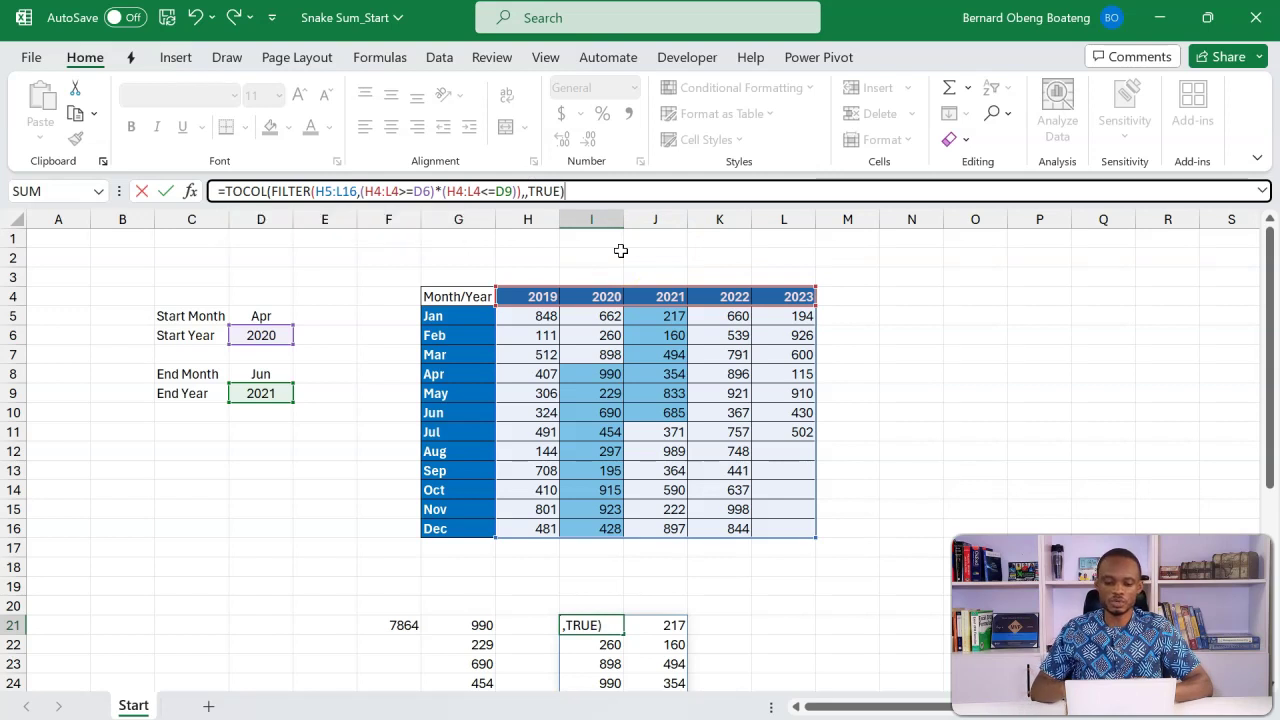
key("Return")
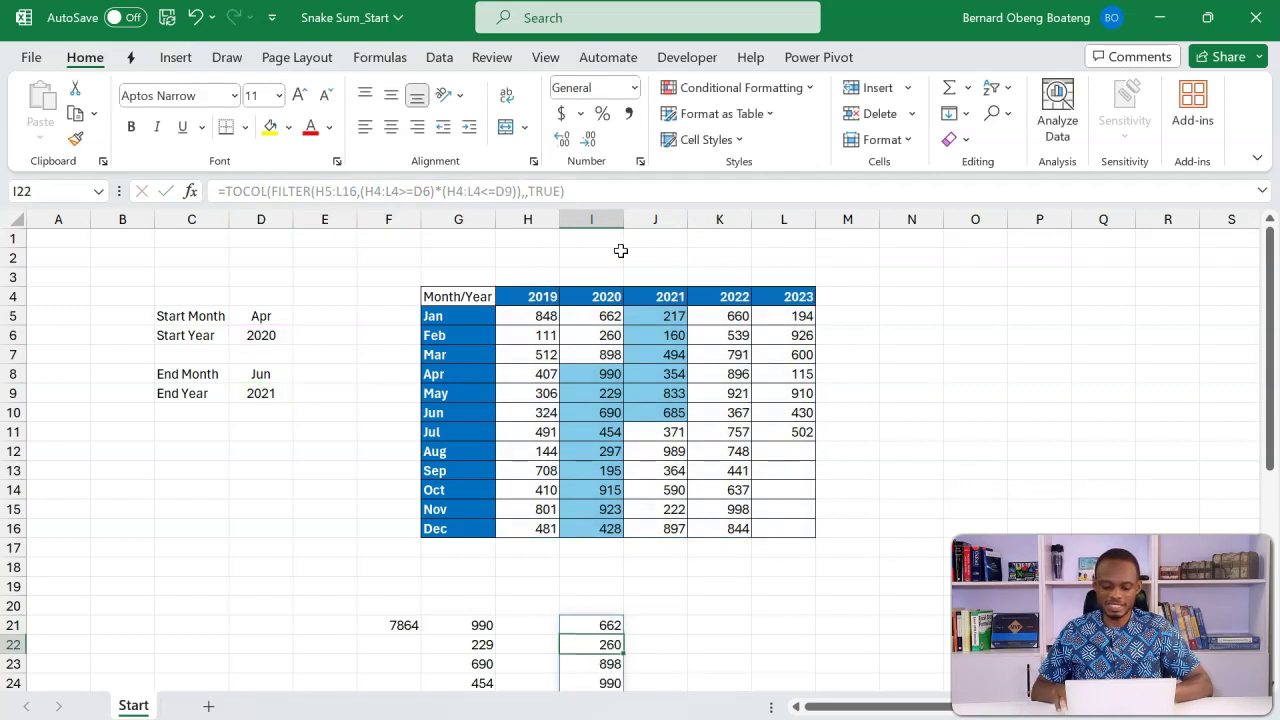
key("Down")
key("Down")
key("Down")
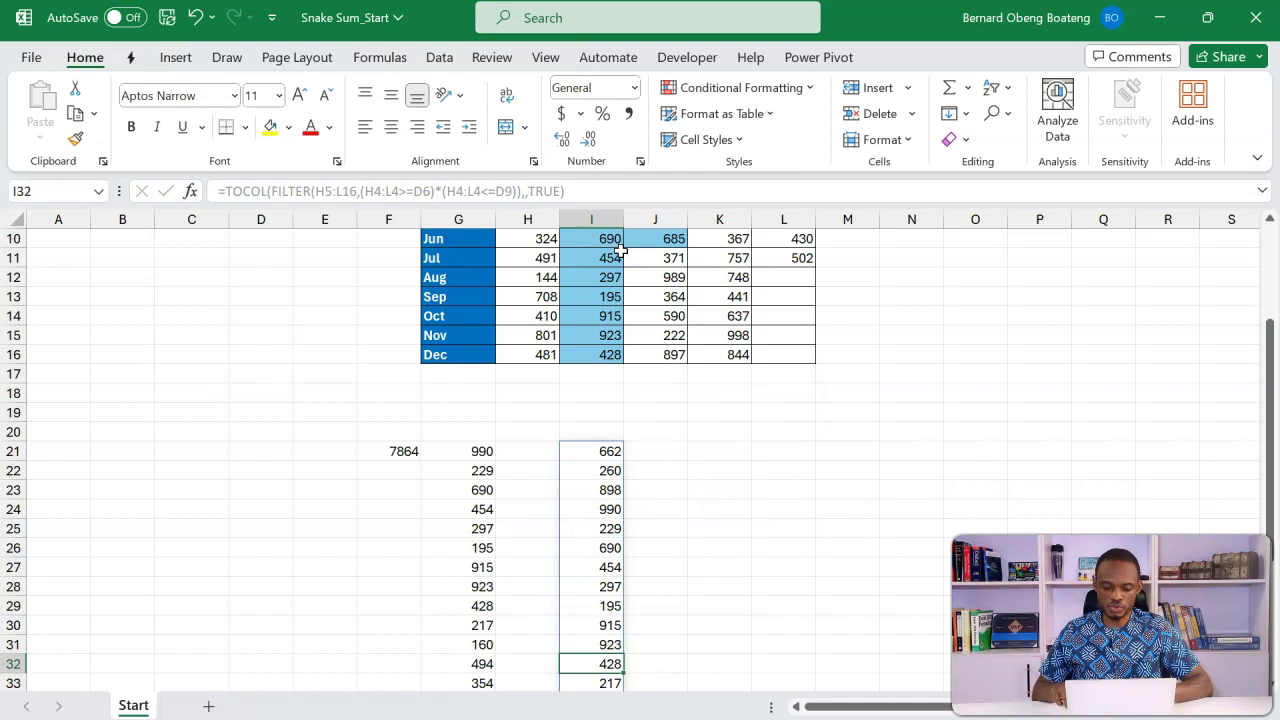
key("Down")
key("Up")
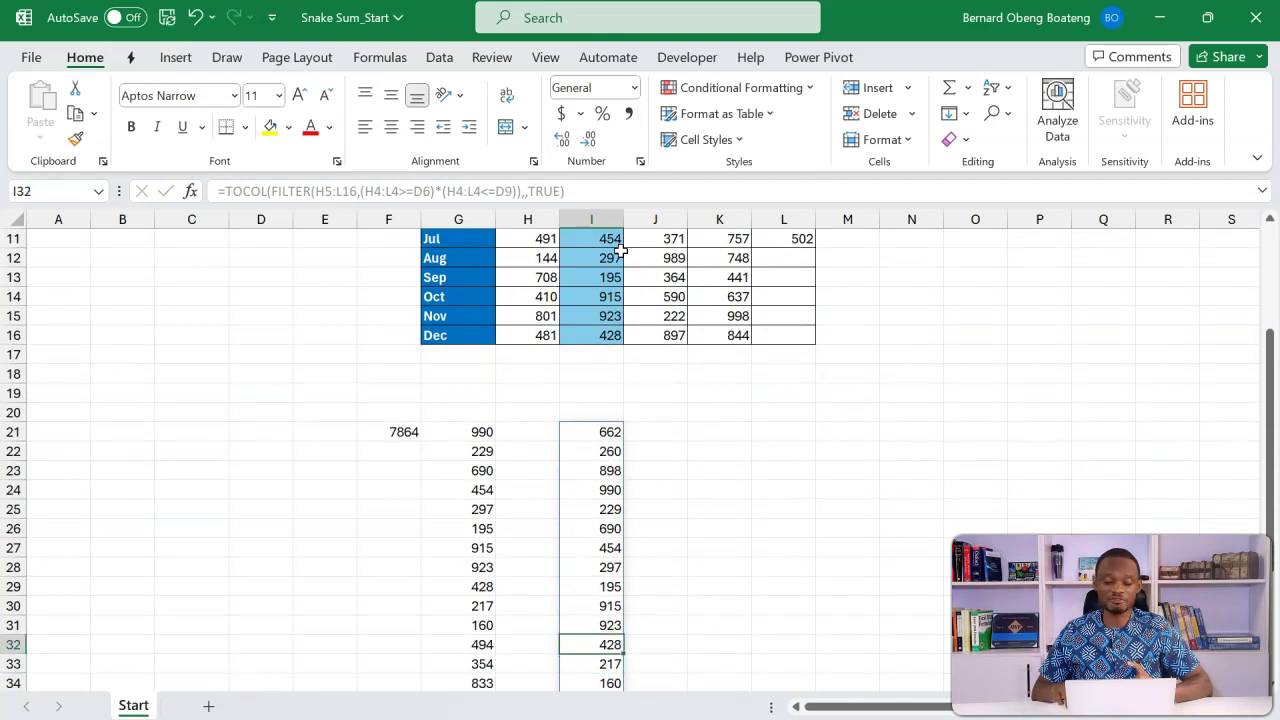
key("Down")
key("Down")
key("Down")
key("Down")
key("Down")
key("Down")
key("Down")
key("Down")
key("Down")
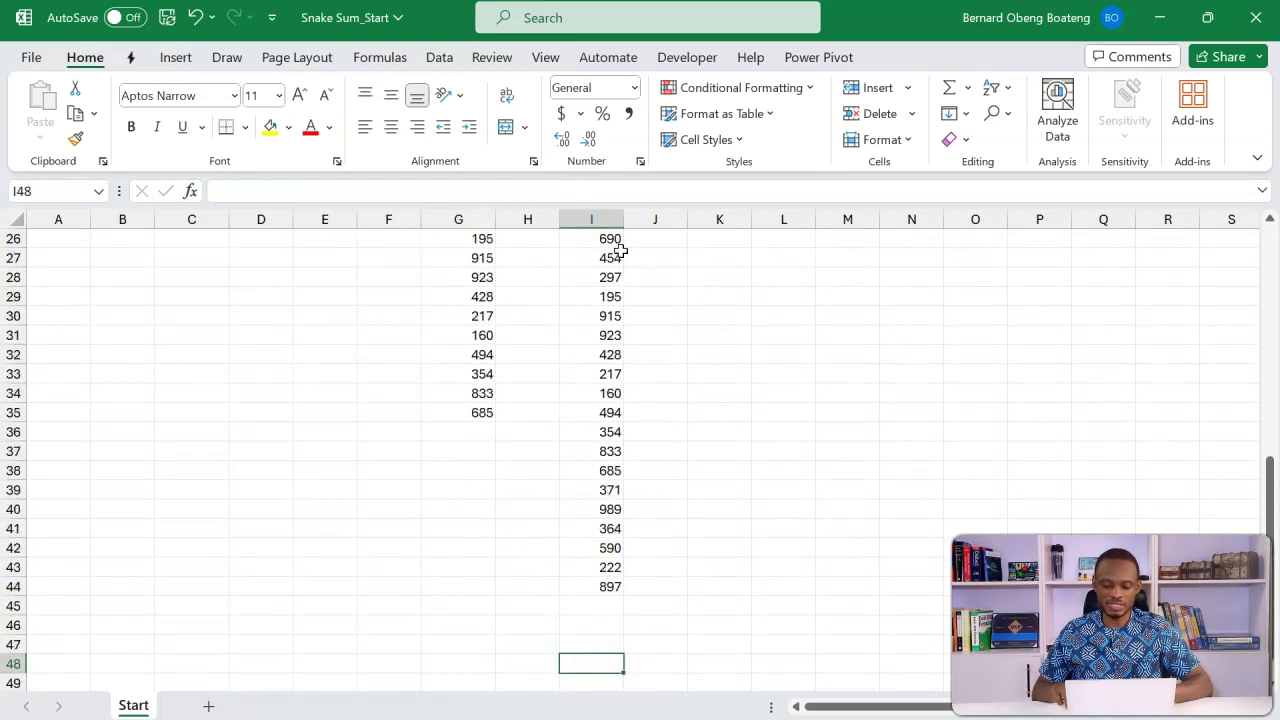
key("Up")
key("Up")
key("Up")
key("Up")
key("Up")
key("Up")
key("Up")
key("Up")
key("Up")
key("Up")
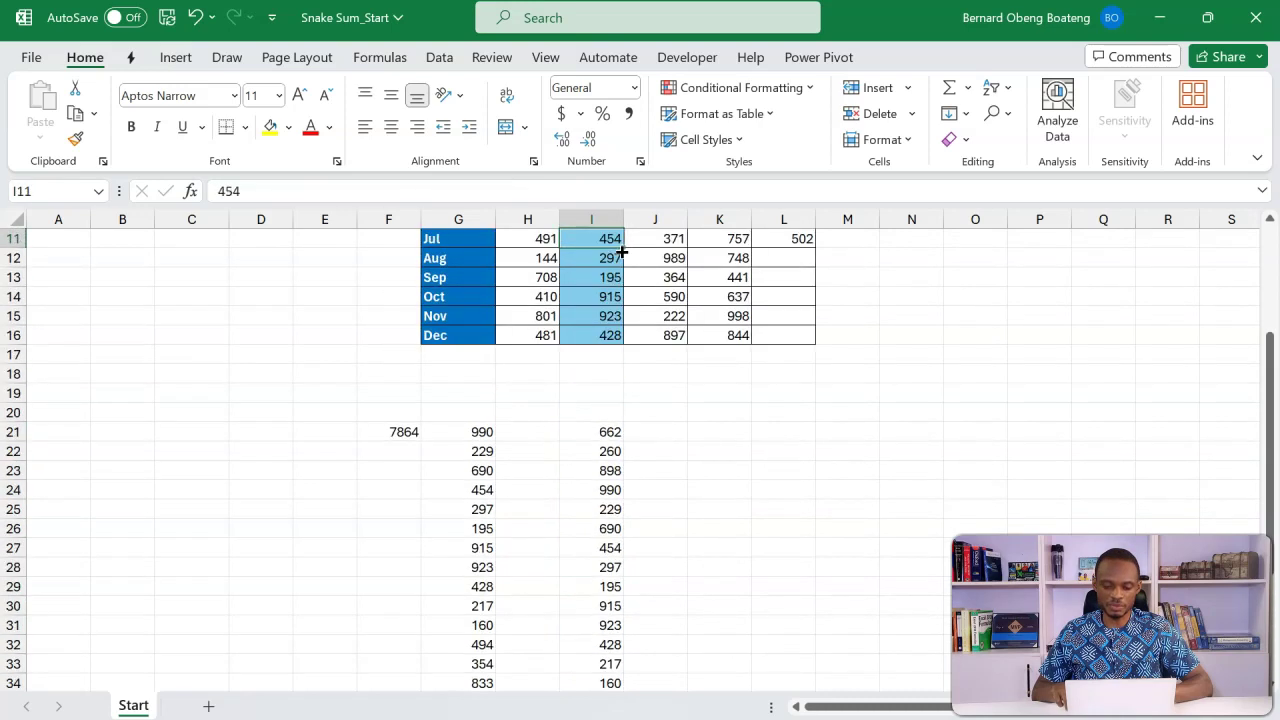
key("Down")
key("Down")
key("Down")
key("Down")
key("Down")
key("Down")
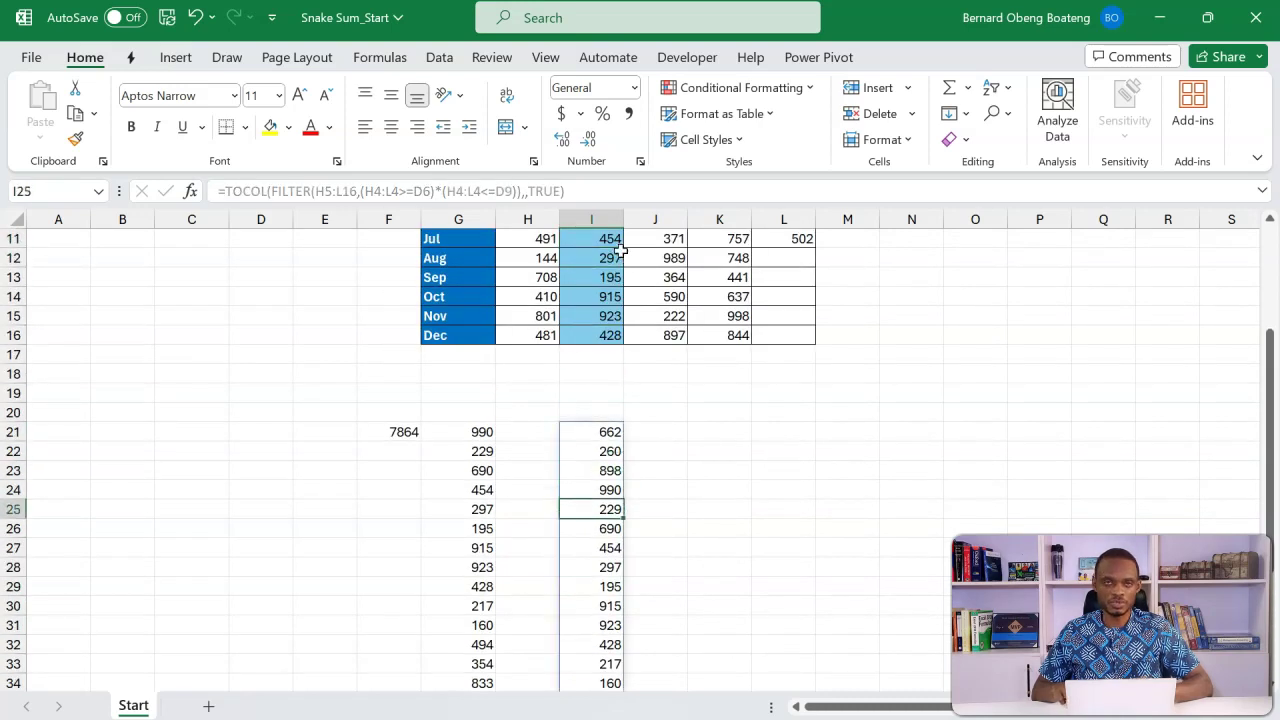
key("Up")
key("Up")
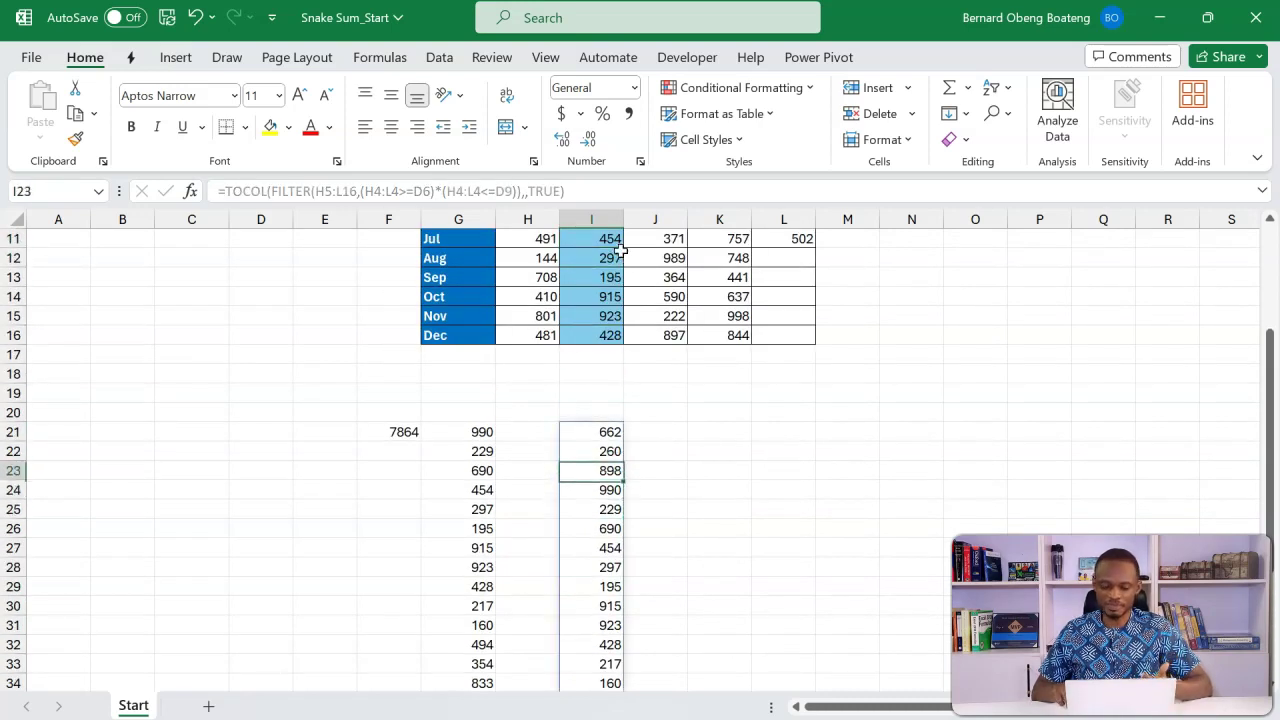
key("Up")
key("Up")
key("Up")
key("Up")
key("Up")
key("Up")
key("Up")
key("Up")
key("Up")
key("Up")
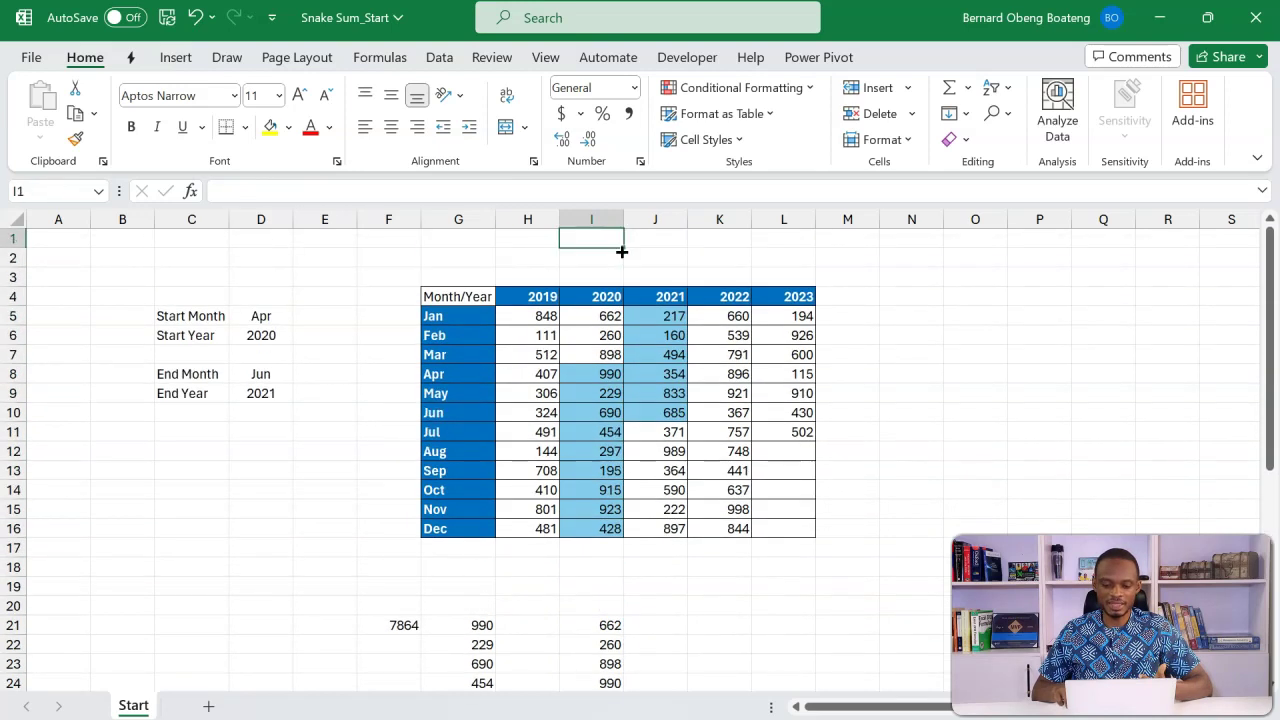
key("Down")
key("Down")
key("Down")
key("Down")
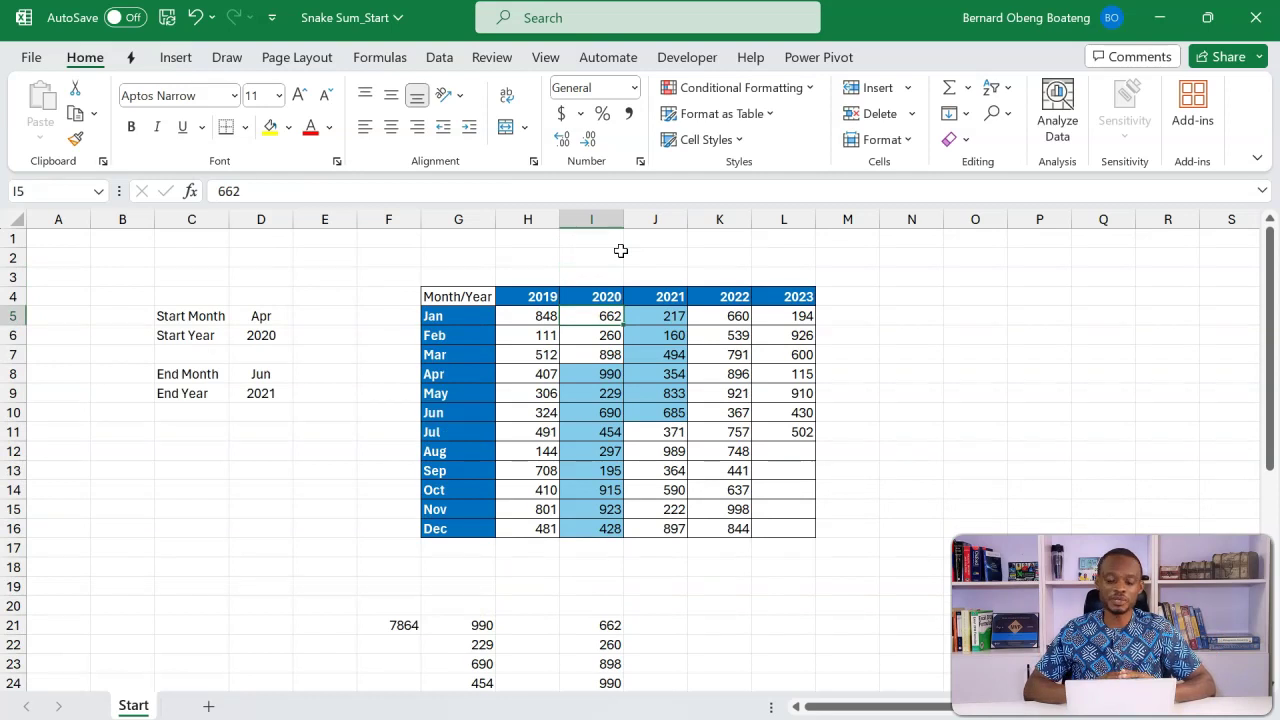
left_click_drag(578, 326, 641, 337)
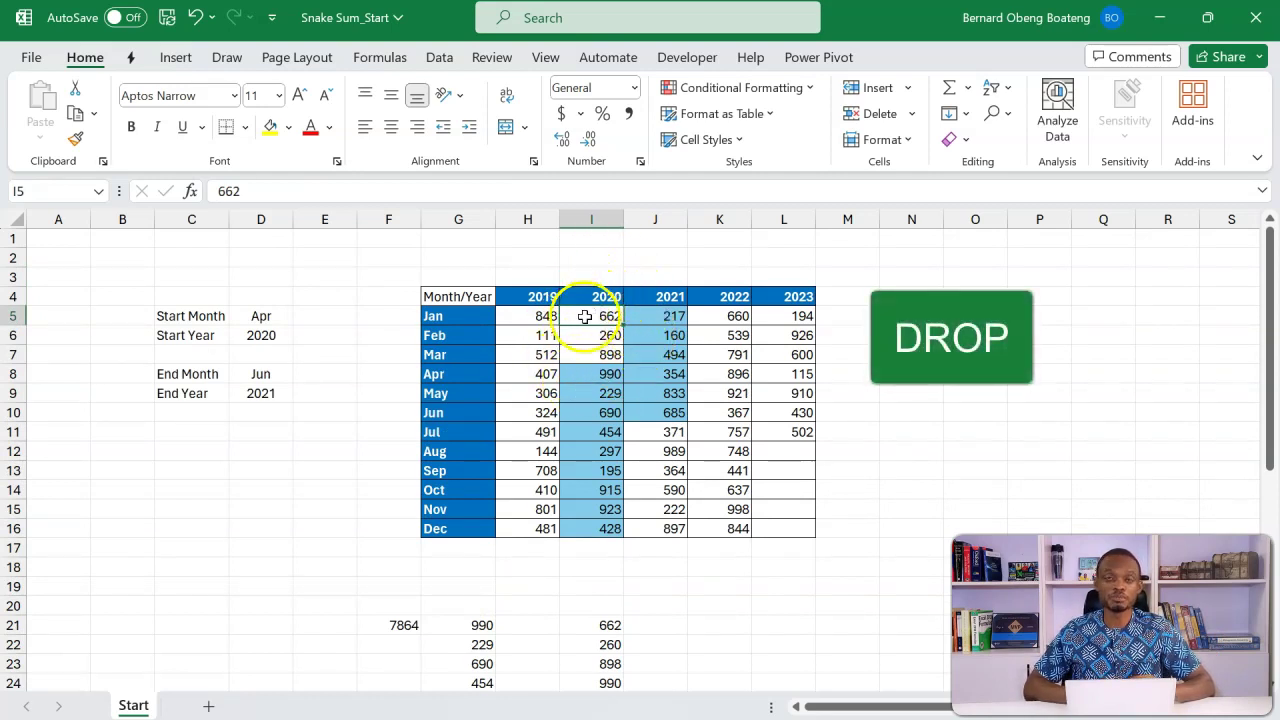
left_click(605, 623)
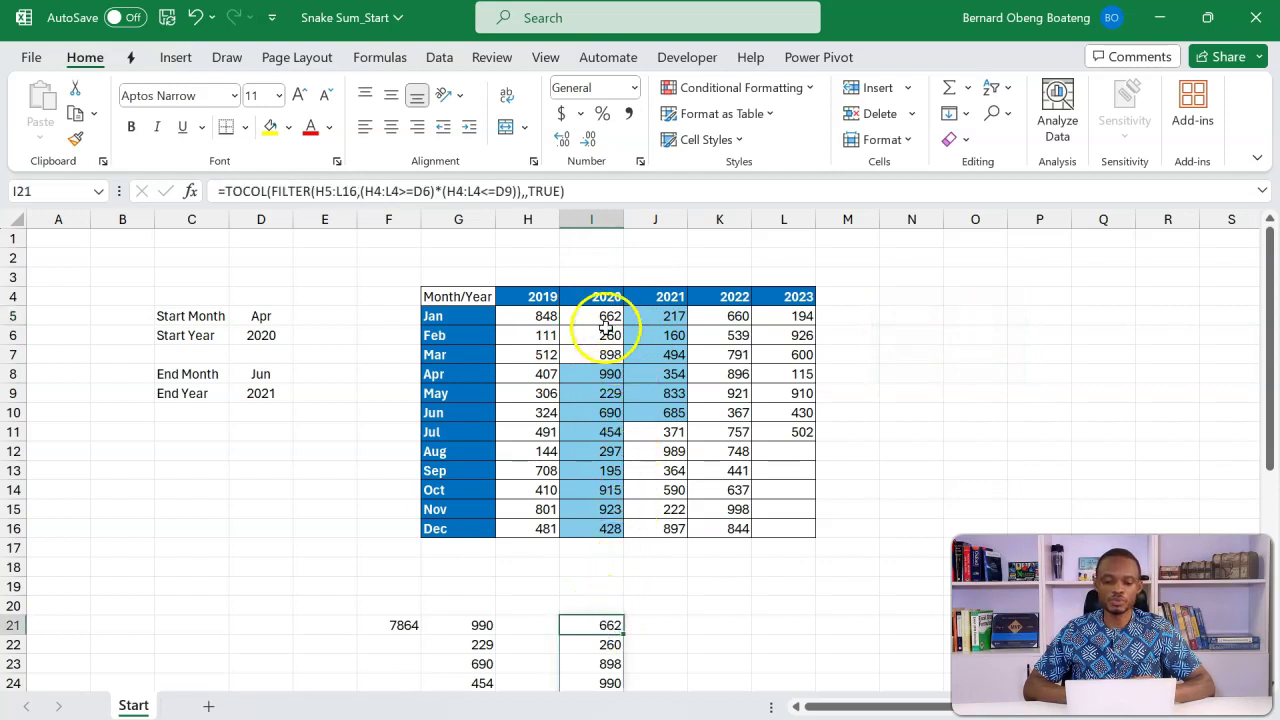
left_click(267, 318)
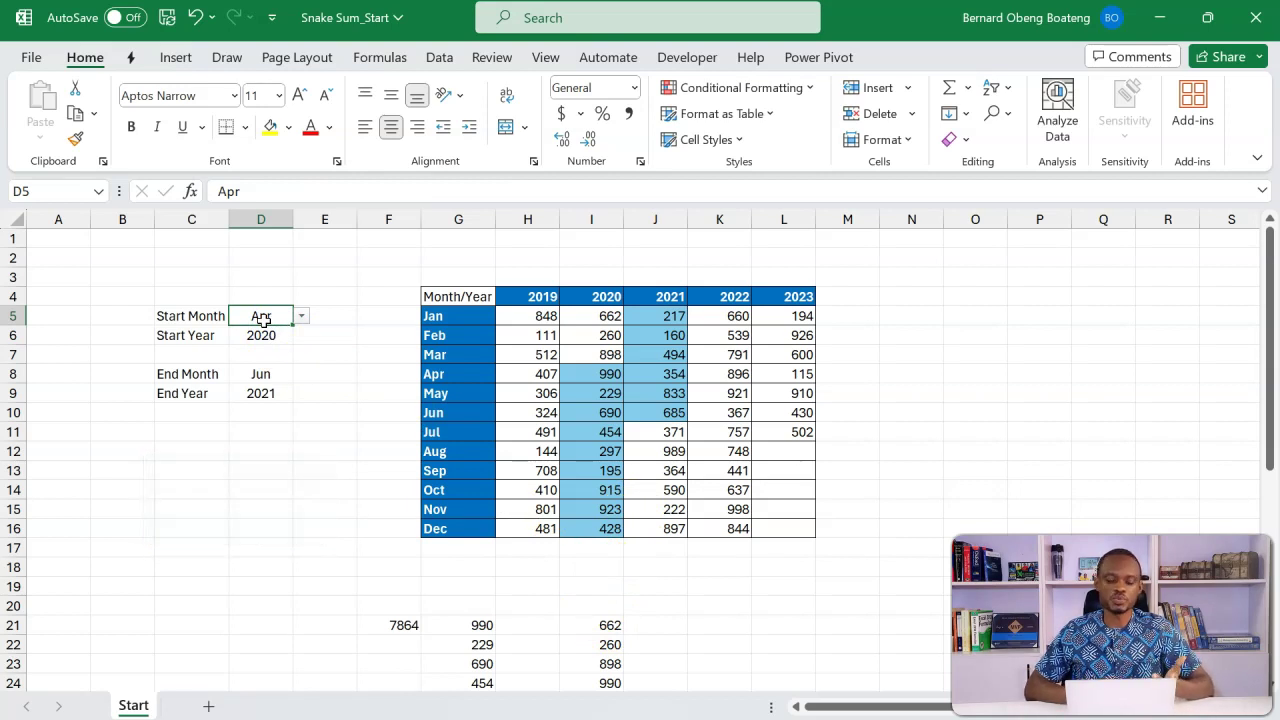
Start wrapping the I21 TOCOL formula in a DROP function.
left_click(610, 624)
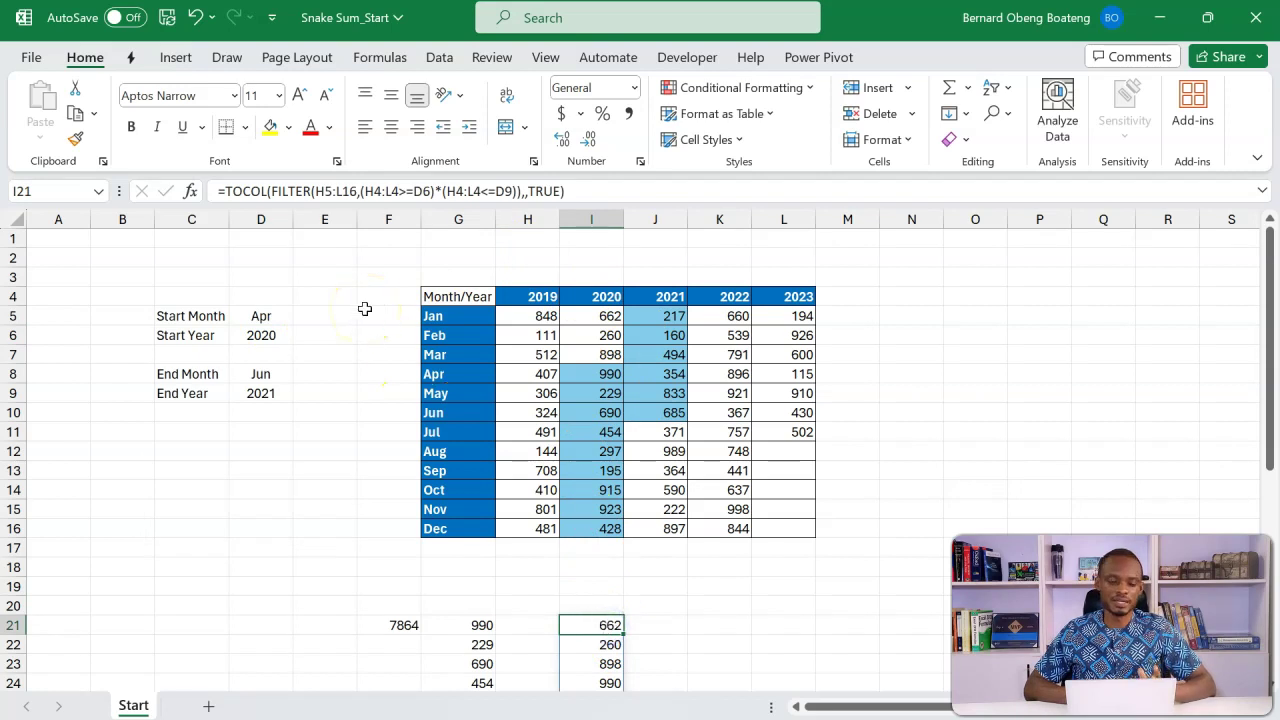
left_click(222, 191)
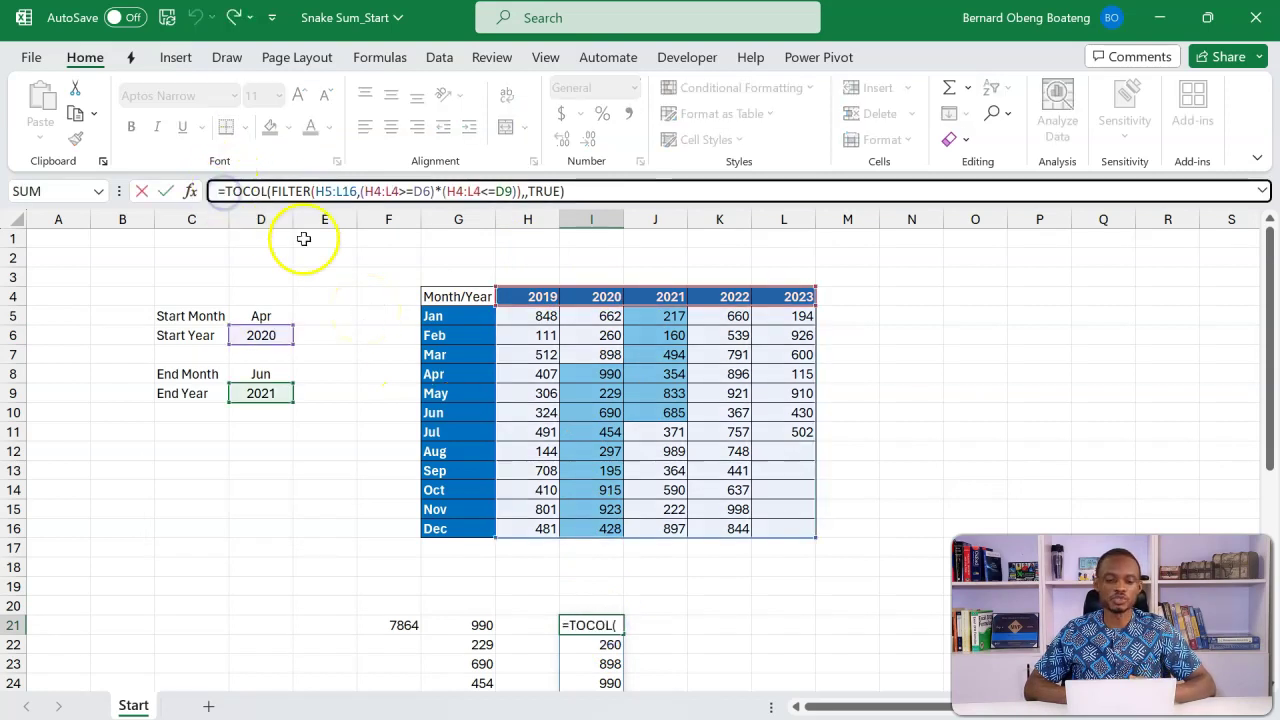
type("drop")
key("Tab")
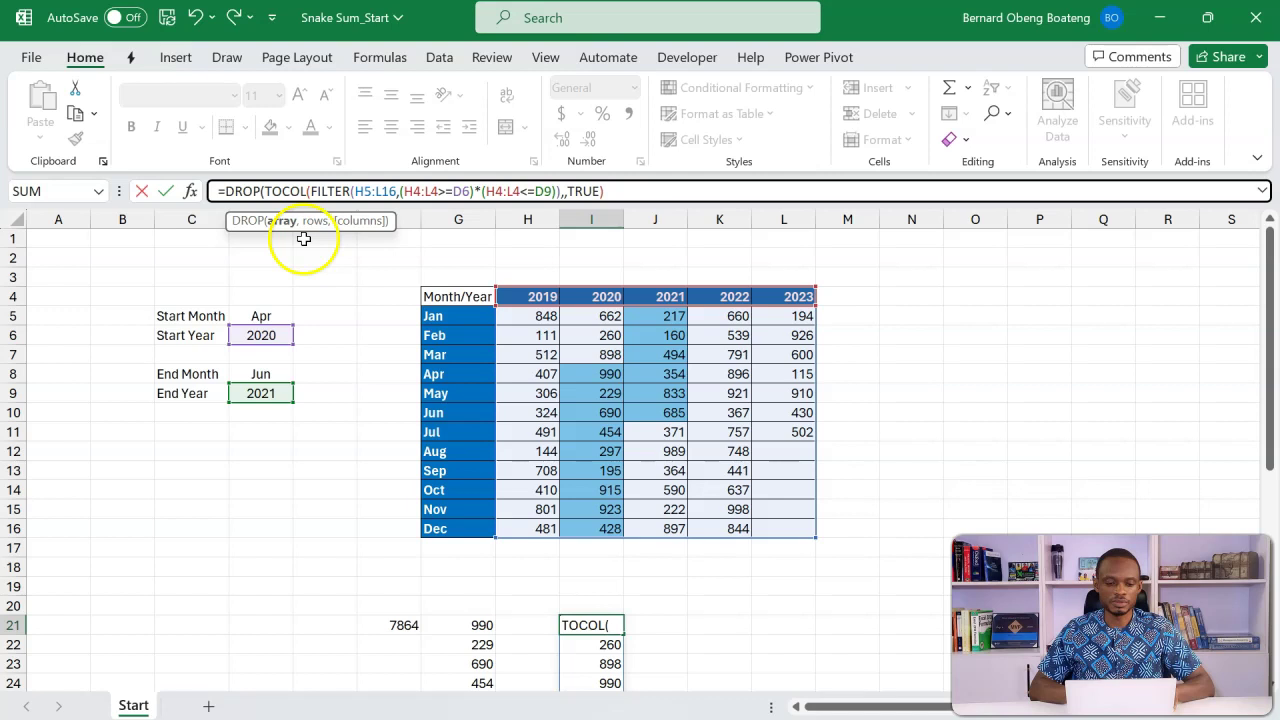
left_click(634, 189)
type(",m")
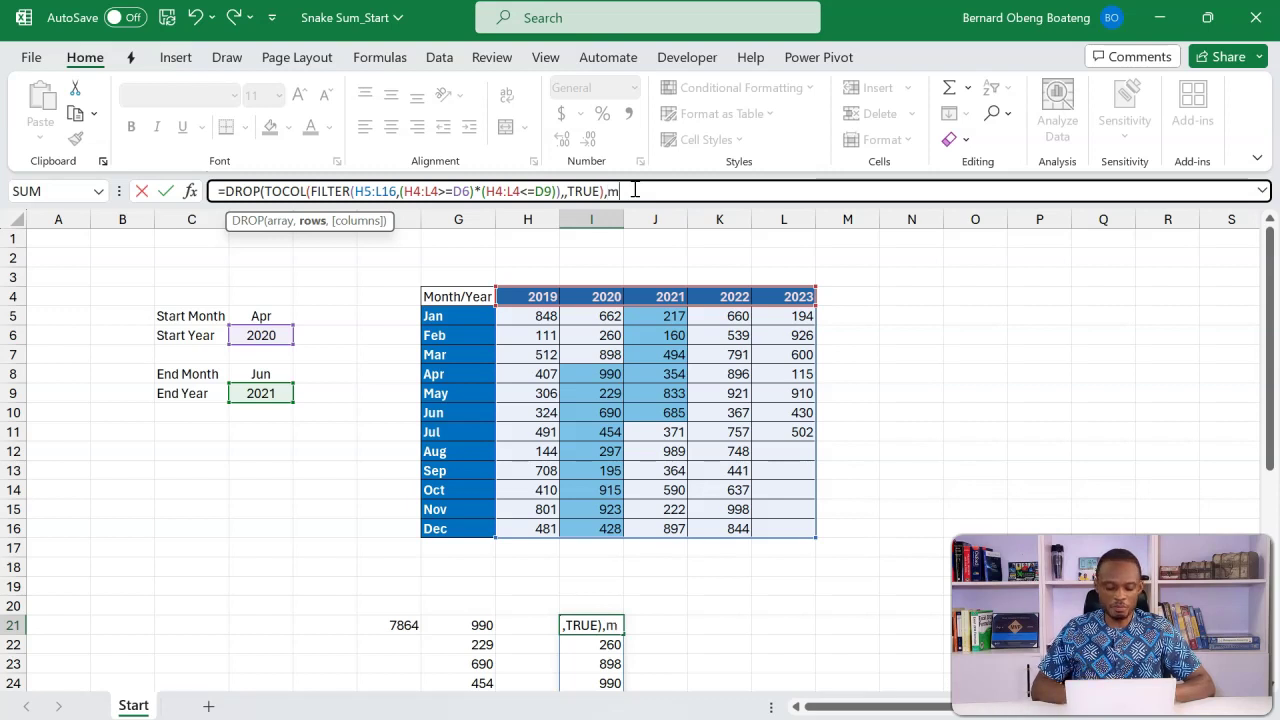
Give DROP the rows argument MATCH(D5,G5:G16,0)-1 and enter the formula.
type("at")
key("Tab")
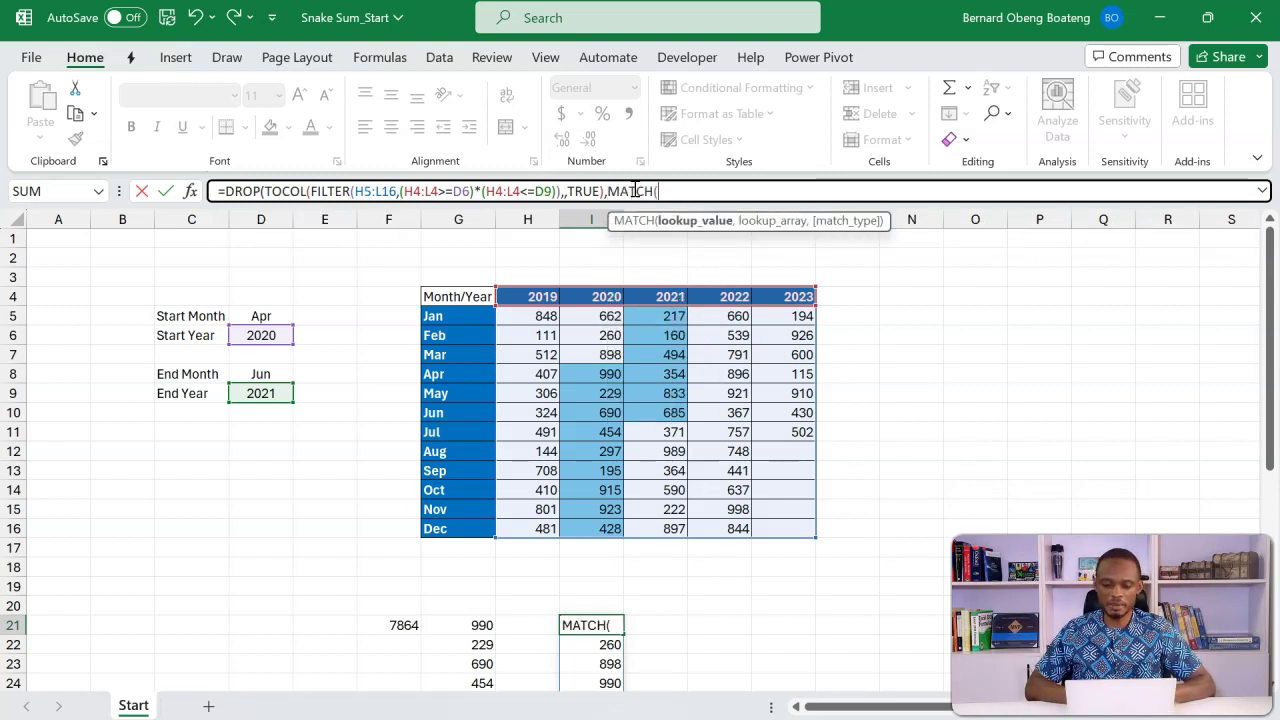
left_click(277, 316)
type(",")
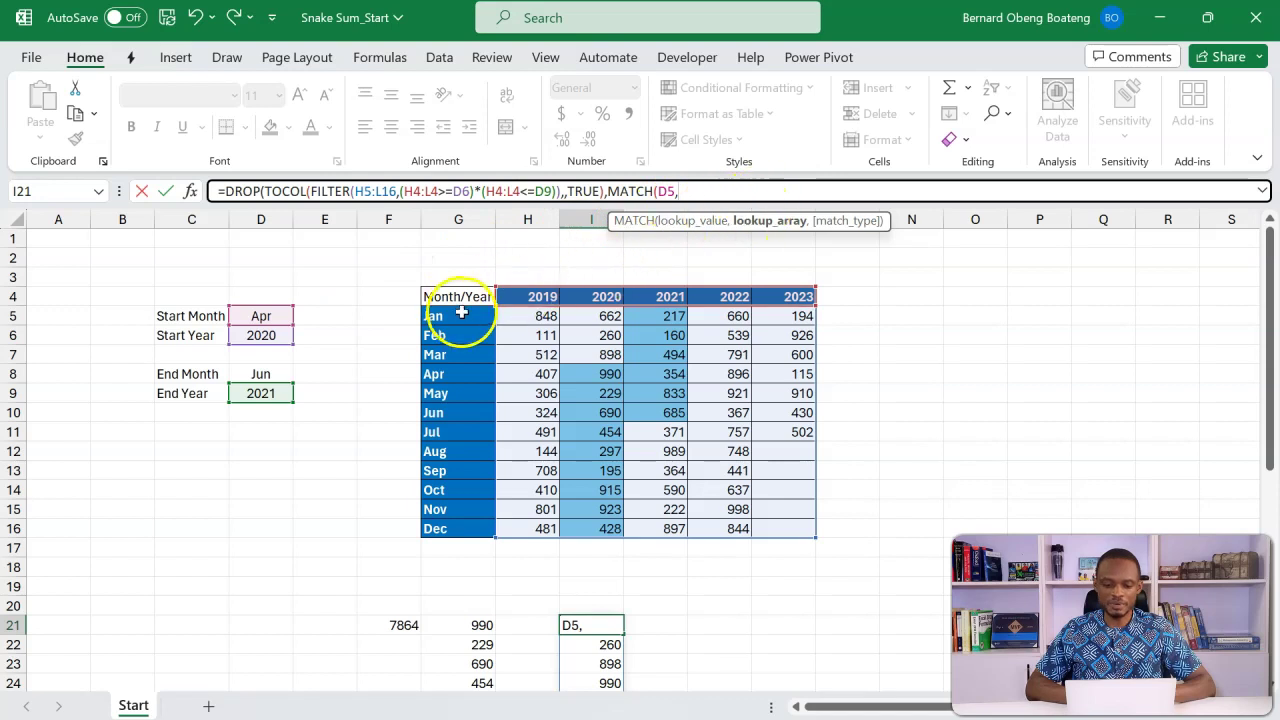
left_click_drag(461, 315, 464, 530)
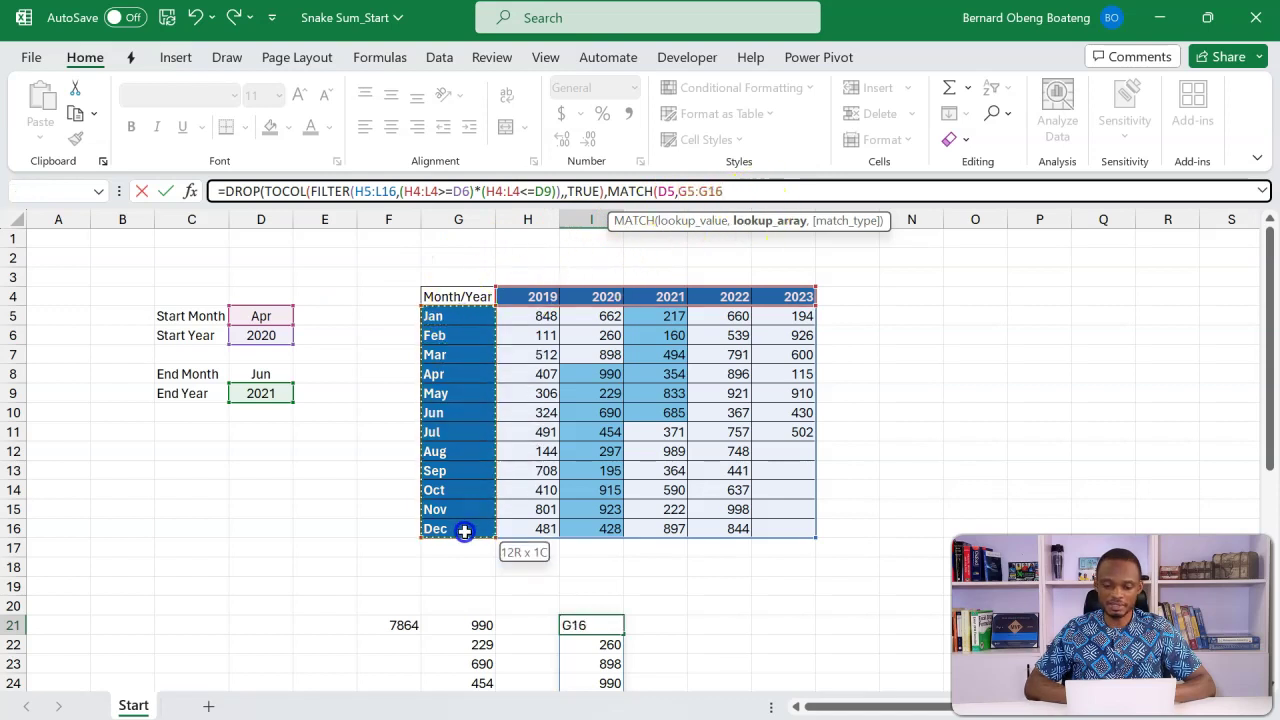
type(",")
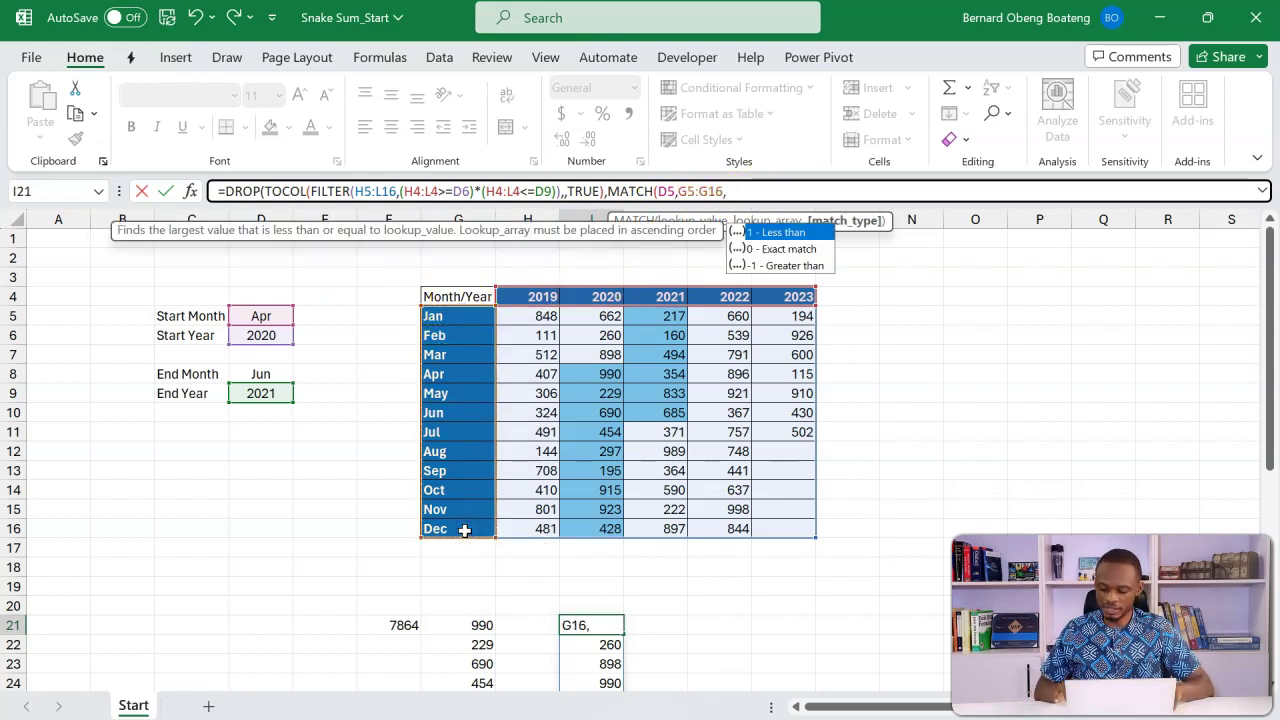
type("0")
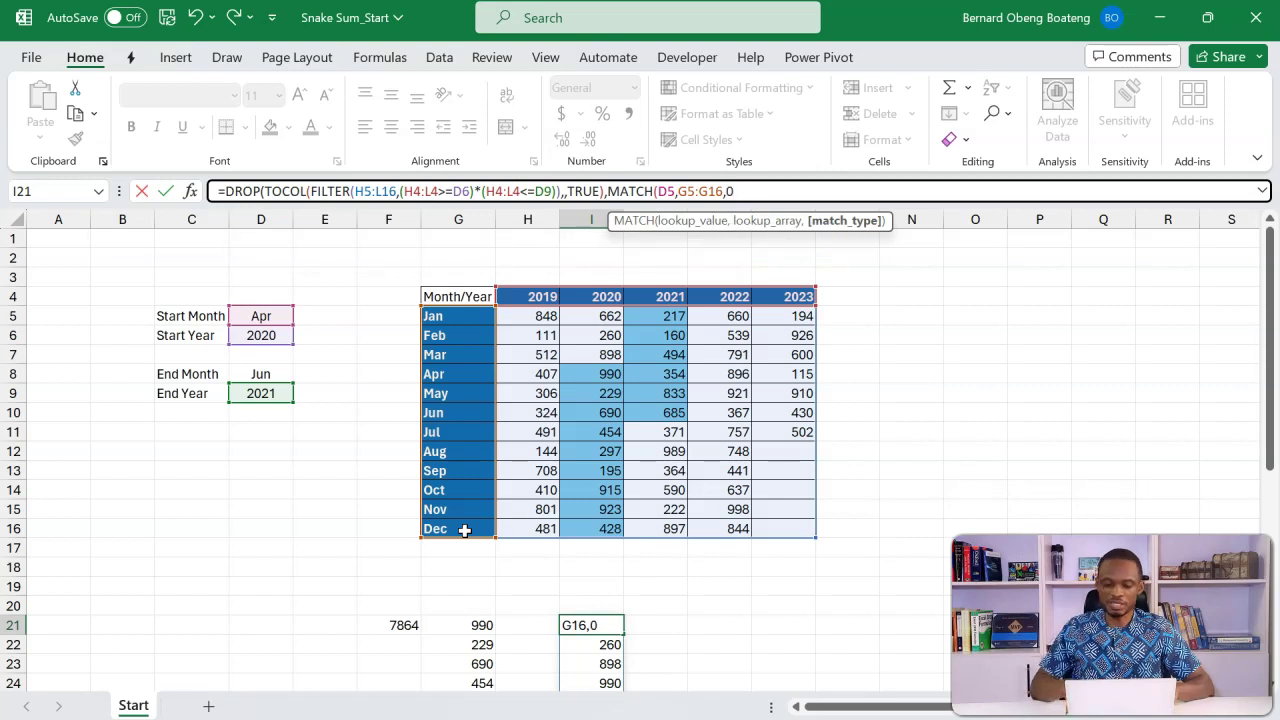
type(")")
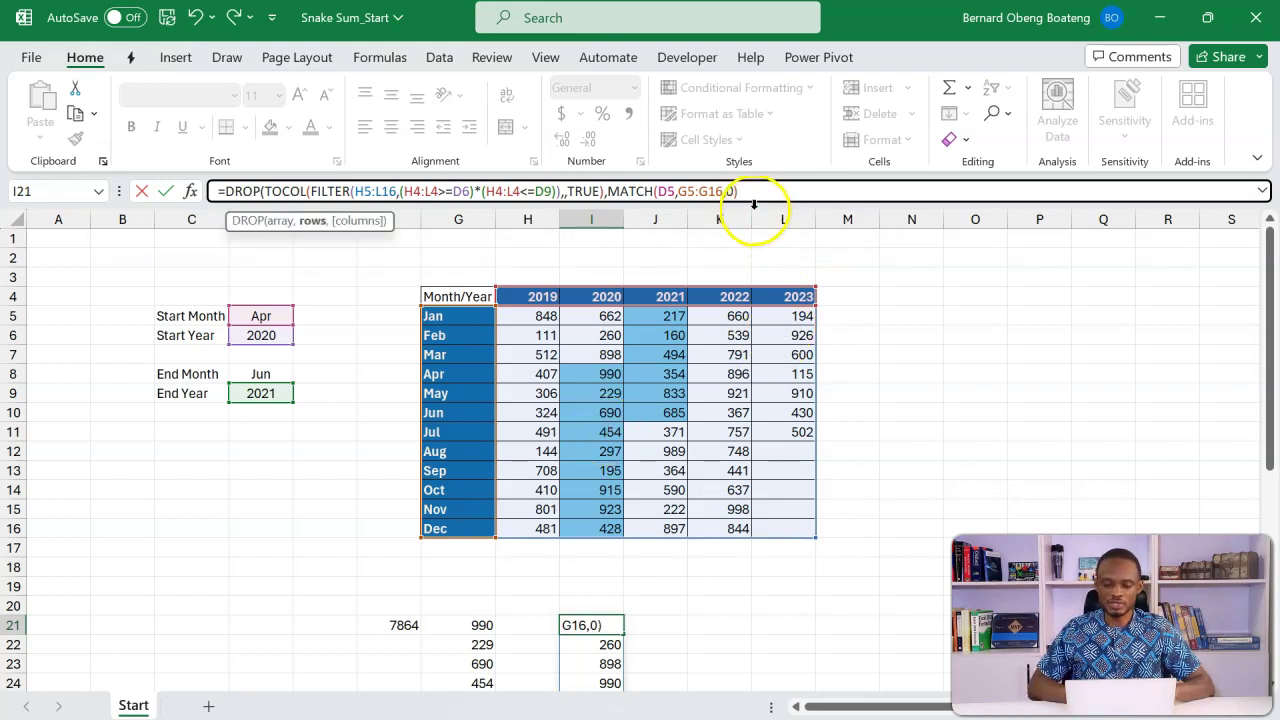
left_click(720, 194)
left_click_drag(720, 194, 619, 197)
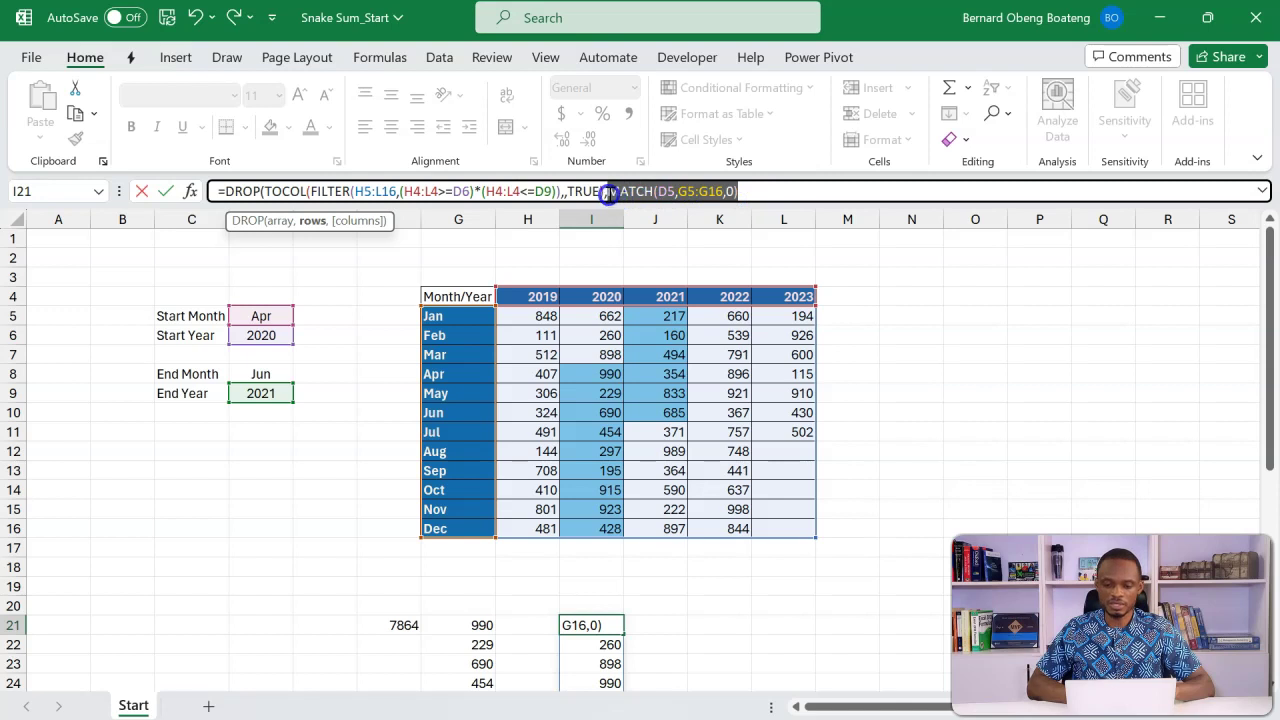
left_click(762, 191)
type("-1")
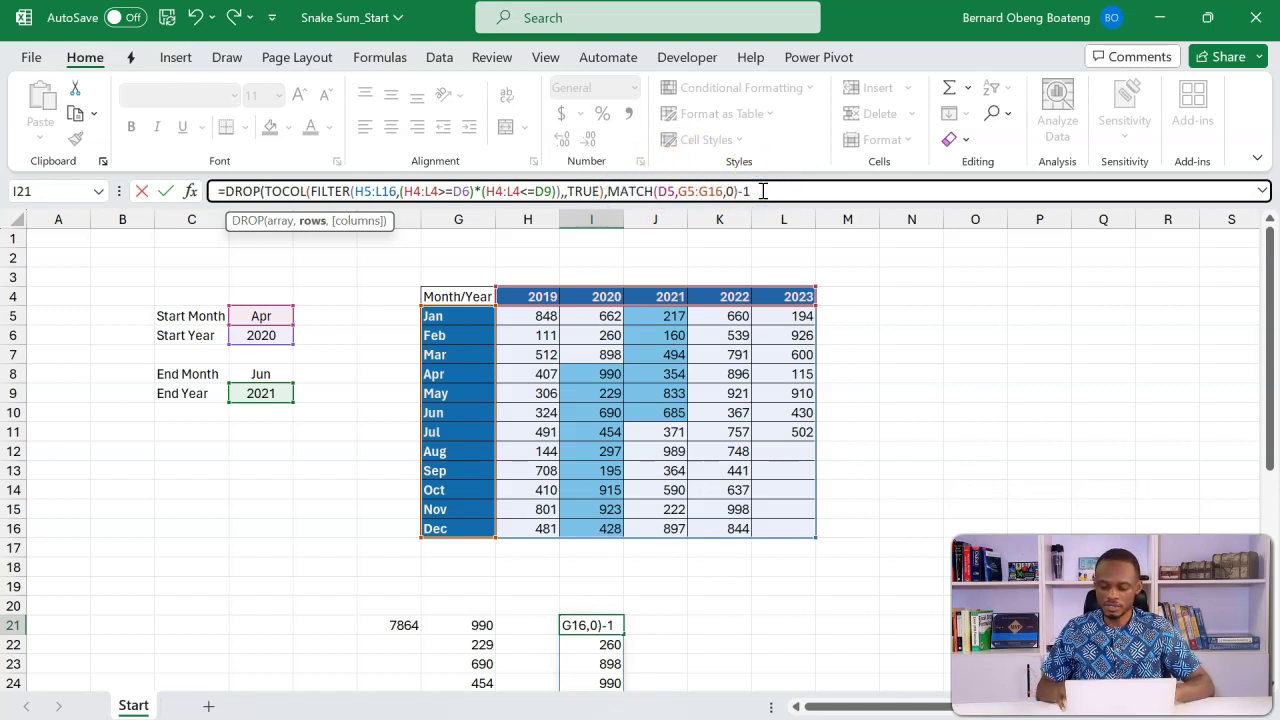
key("Return")
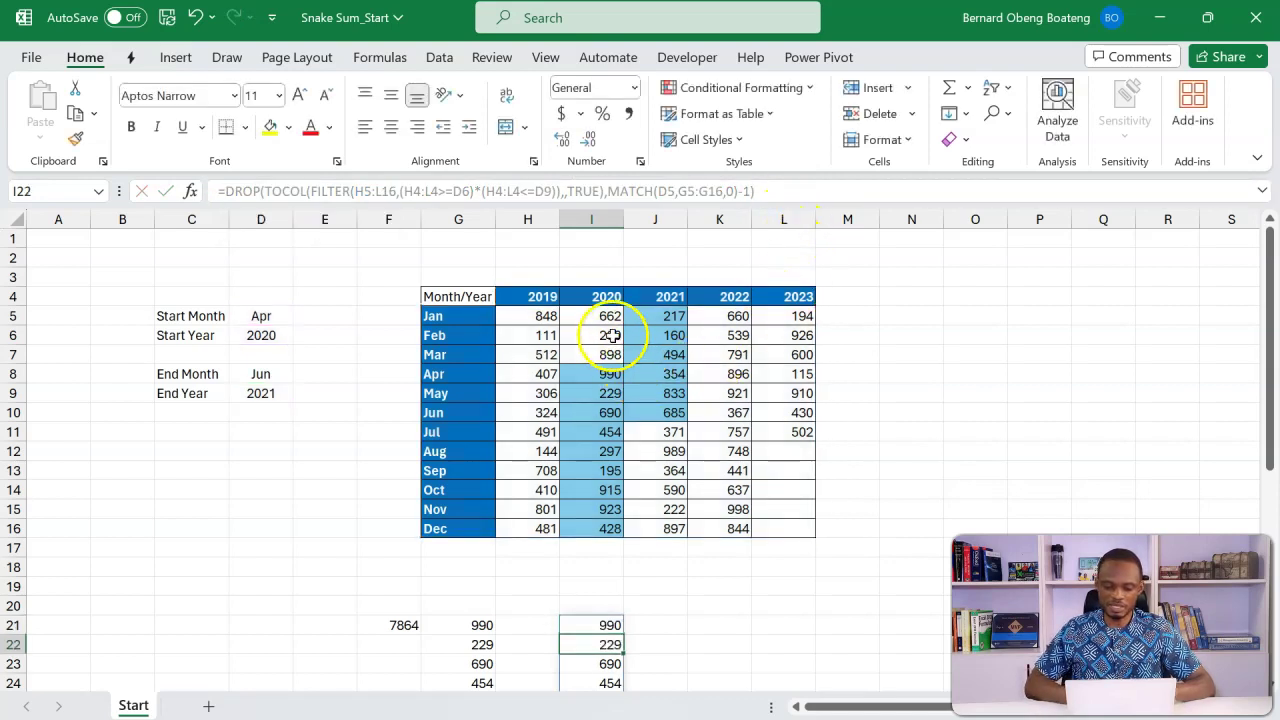
key("Down")
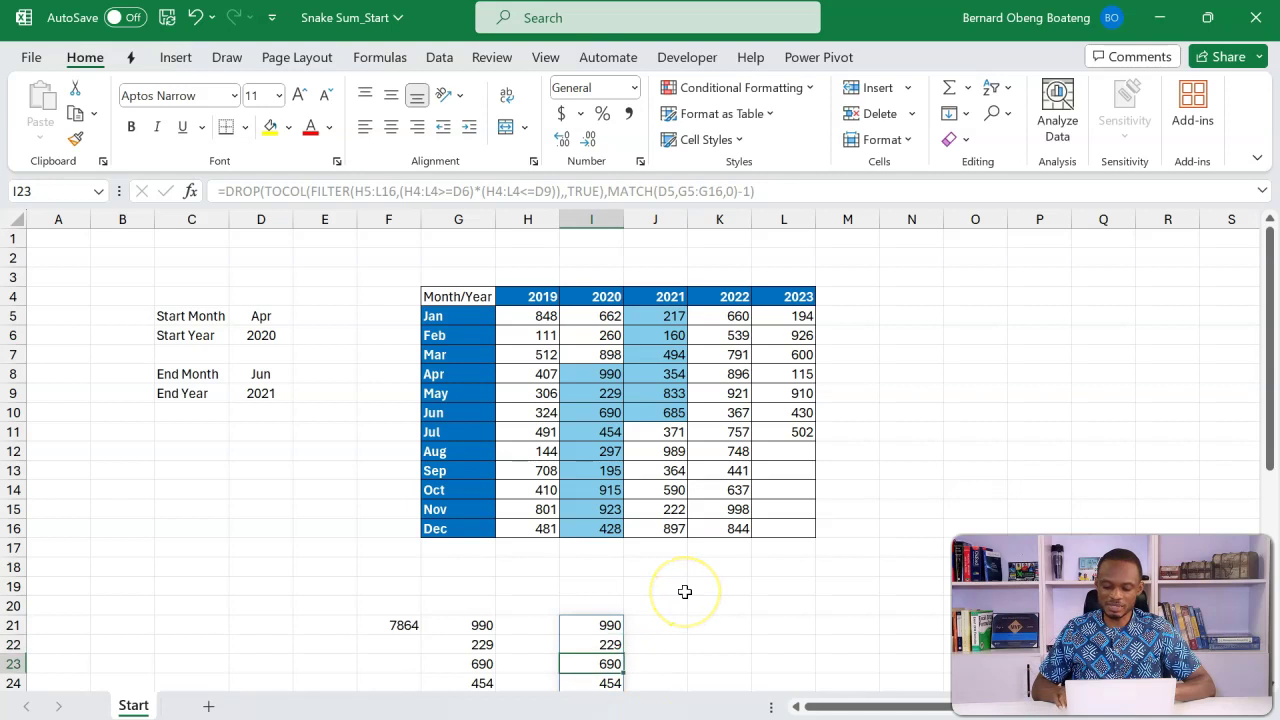
scroll(685, 592, "down", 2)
key("Down")
key("Down")
key("Up")
key("Up")
key("Up")
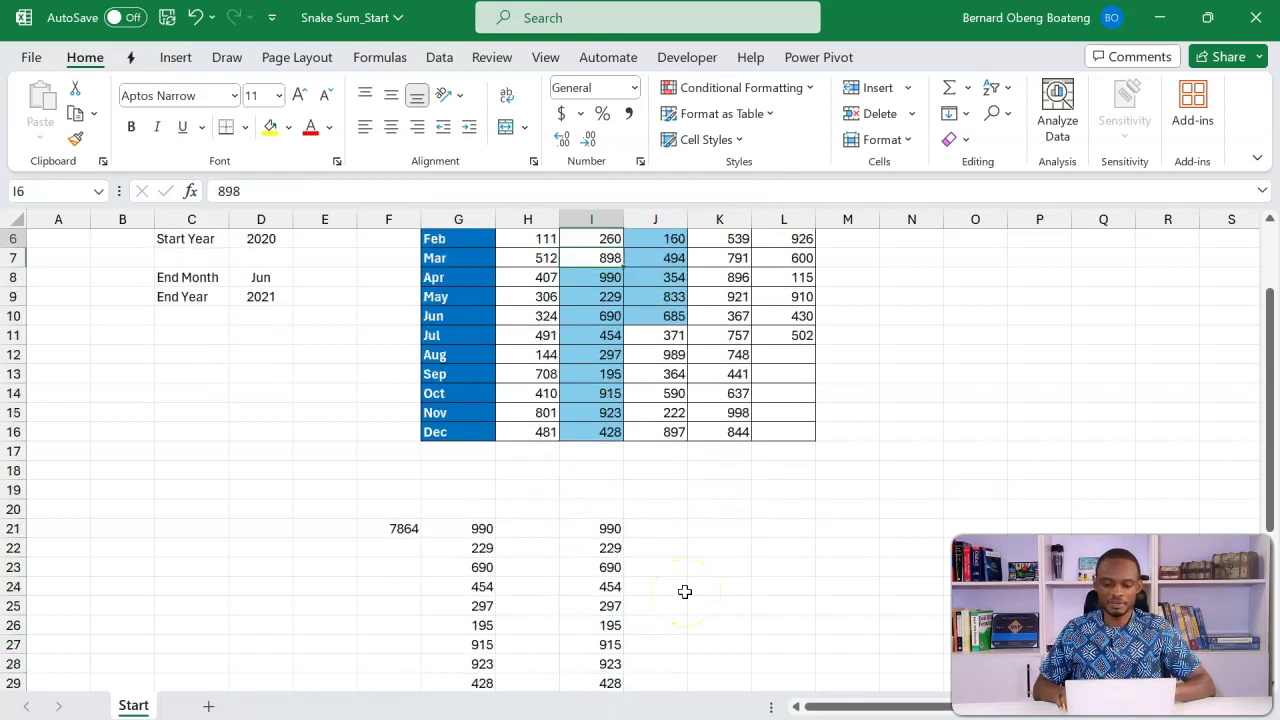
scroll(685, 592, "up", 3)
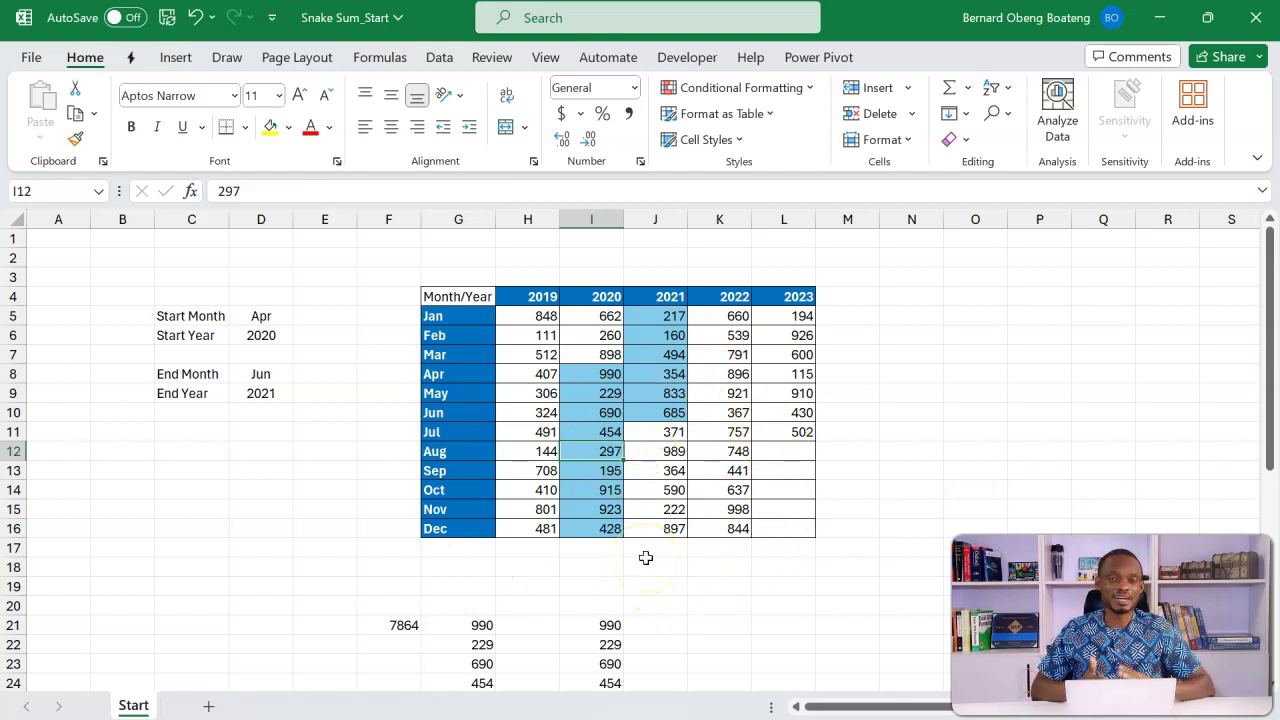
left_click(277, 374)
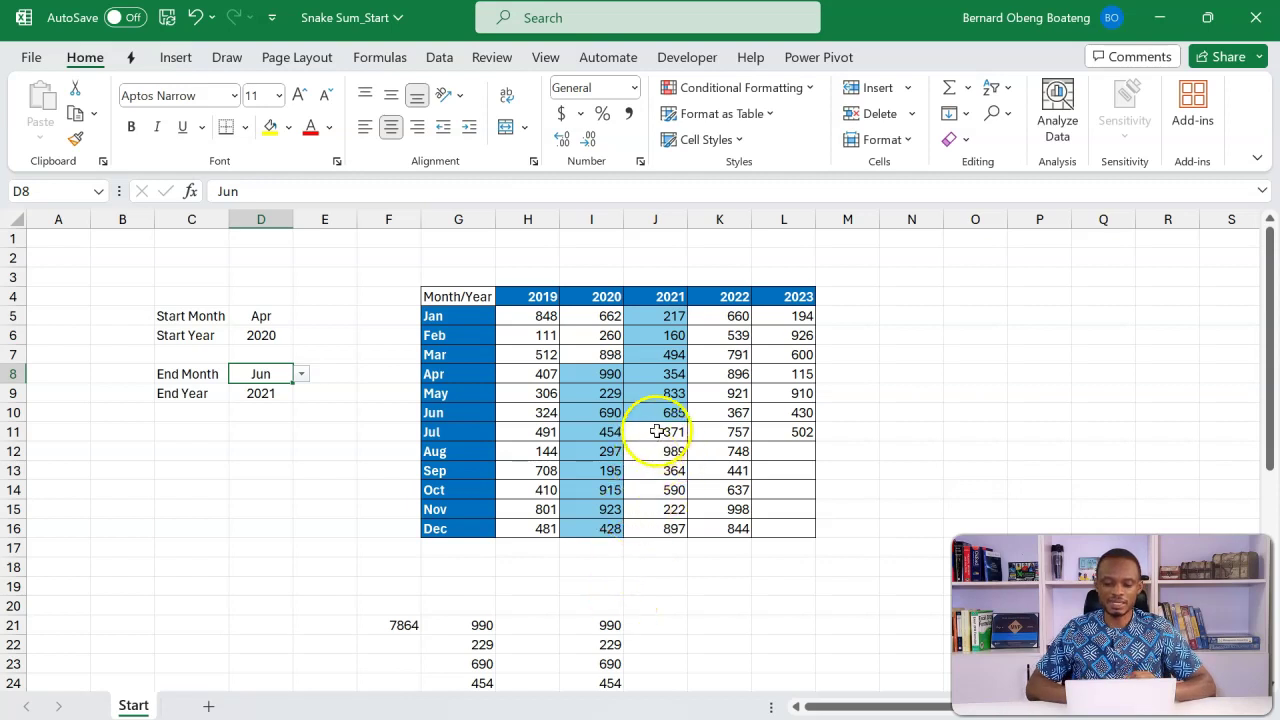
left_click(610, 622)
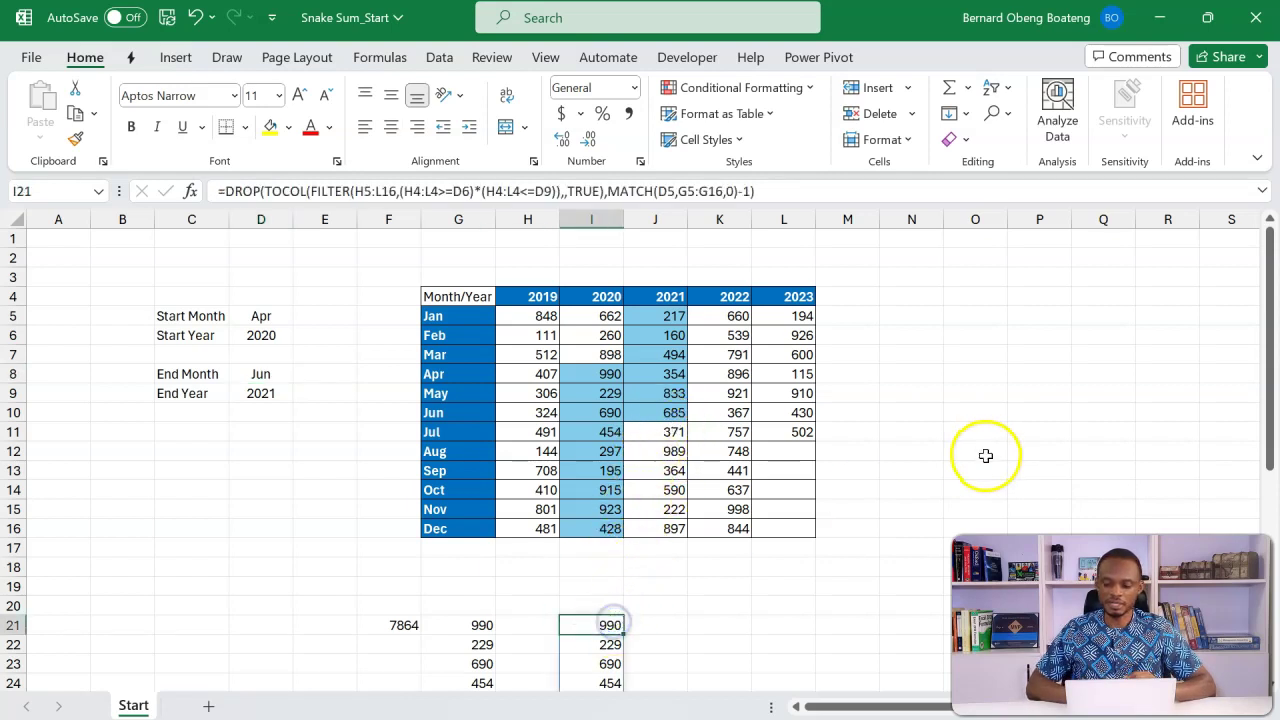
key("Down")
key("Down")
key("Down")
key("Down")
key("Down")
key("Down")
key("Down")
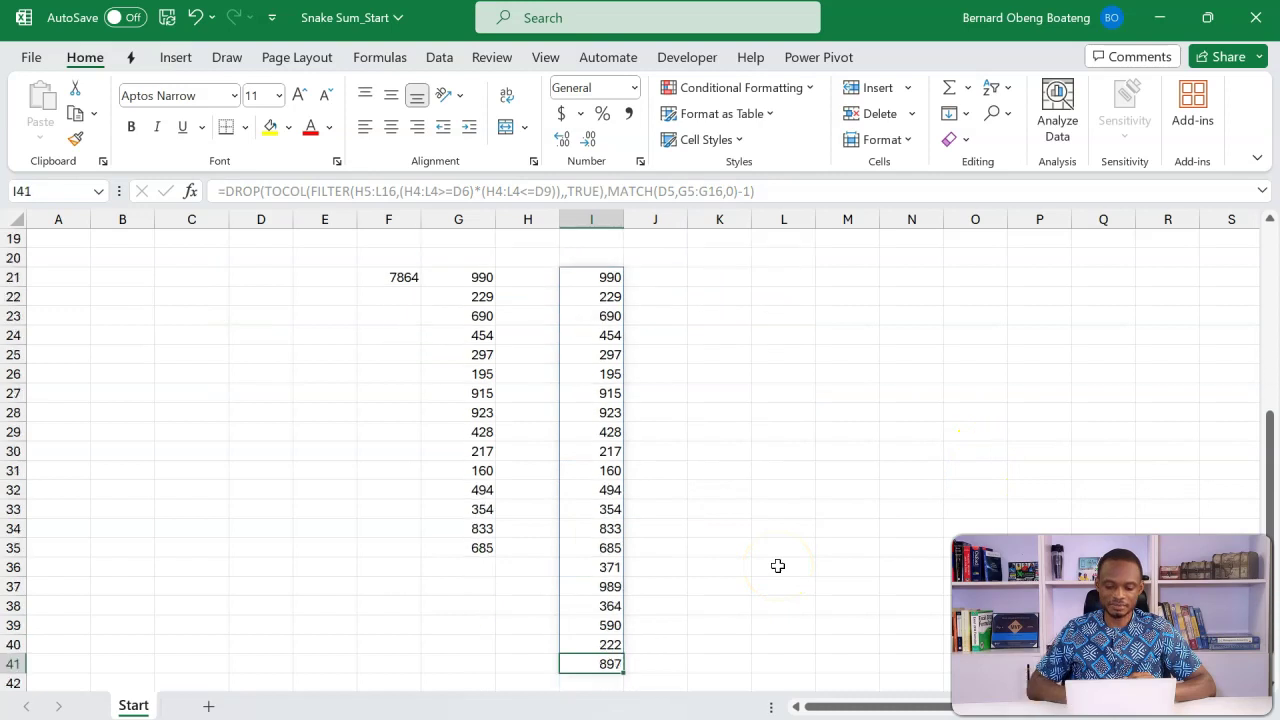
key("Up")
key("Up")
key("Up")
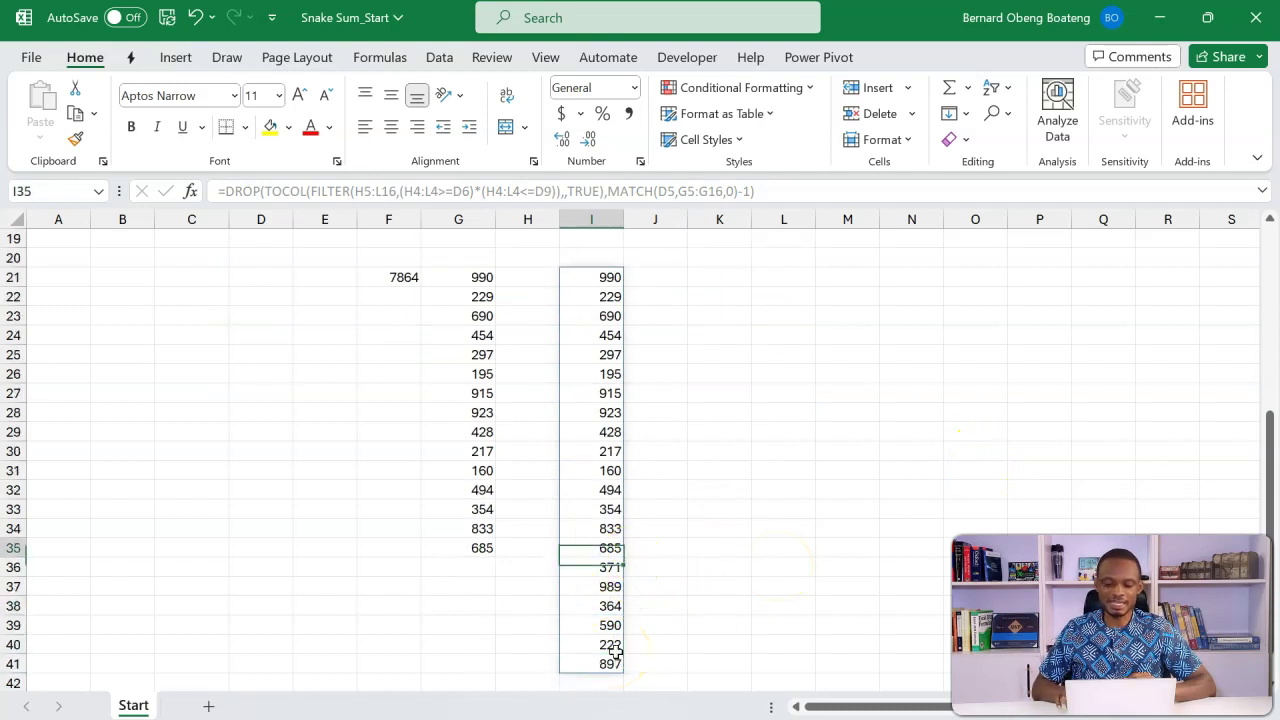
key("Up")
key("Up")
key("Up")
key("Up")
key("Up")
key("Up")
key("Down")
key("Down")
key("Down")
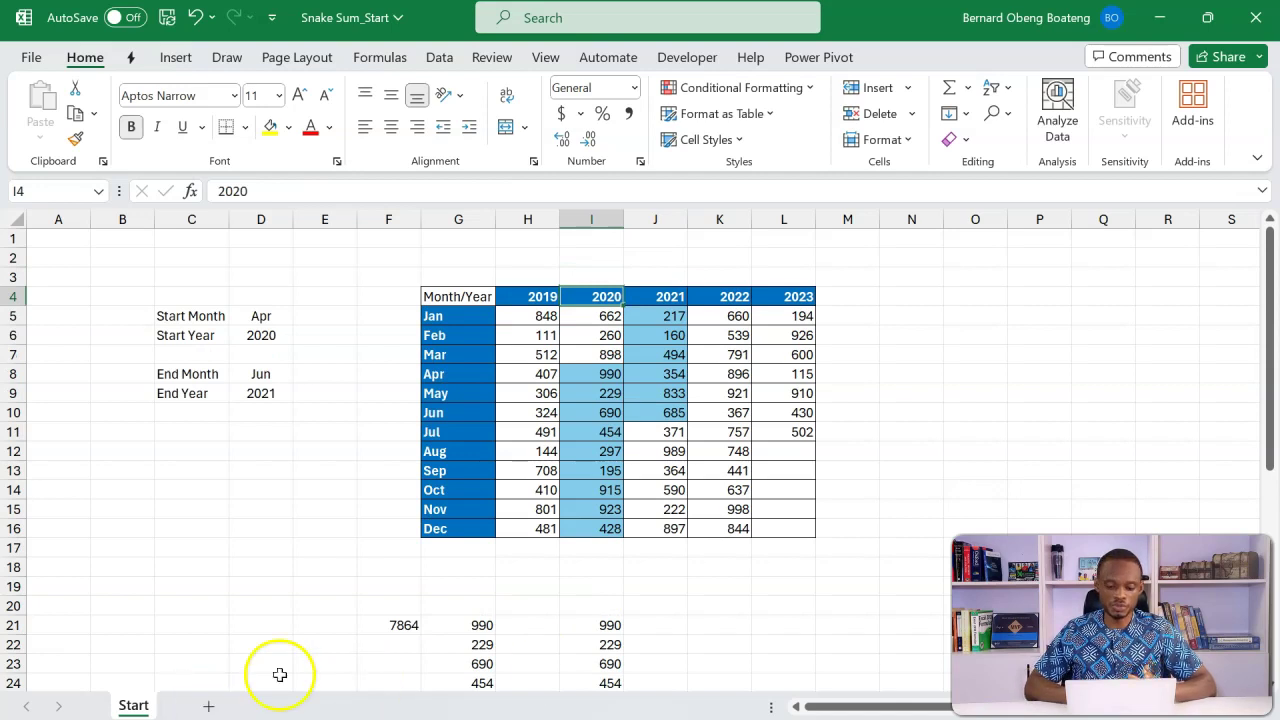
left_click(575, 622)
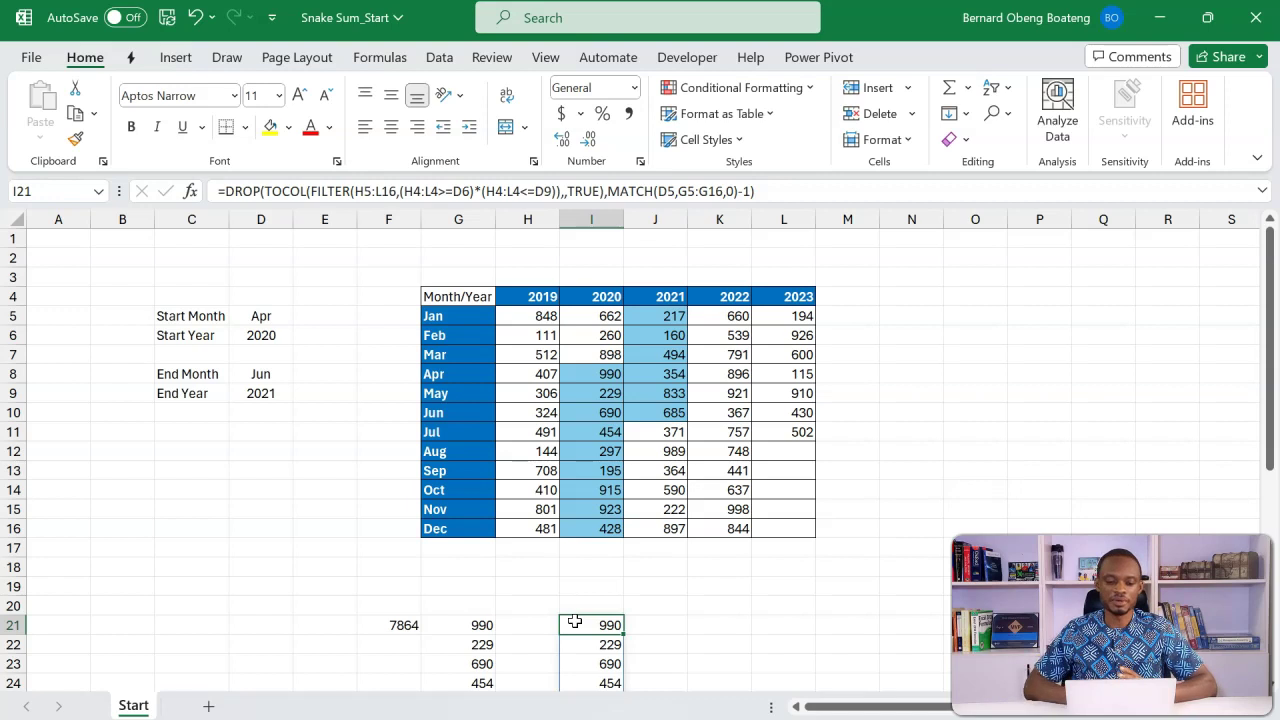
Wrap the I21 formula in a second, outer DROP.
left_click(222, 191)
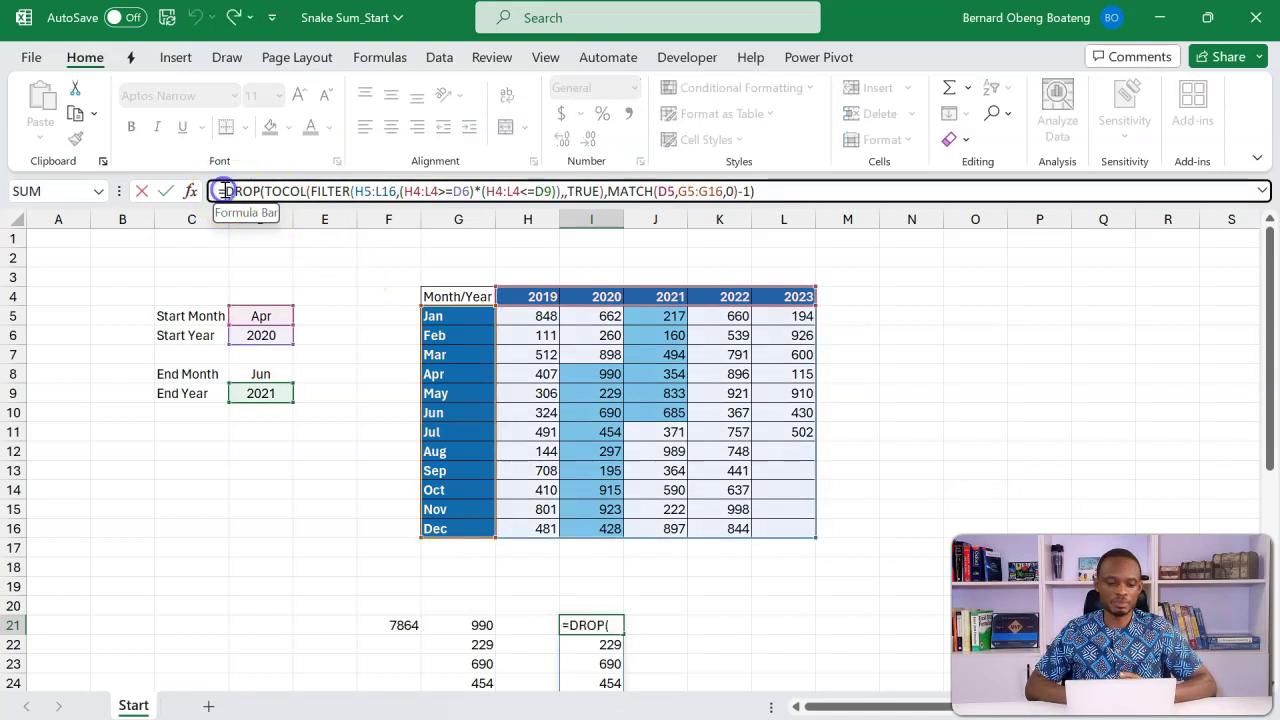
type("drop")
key("Tab")
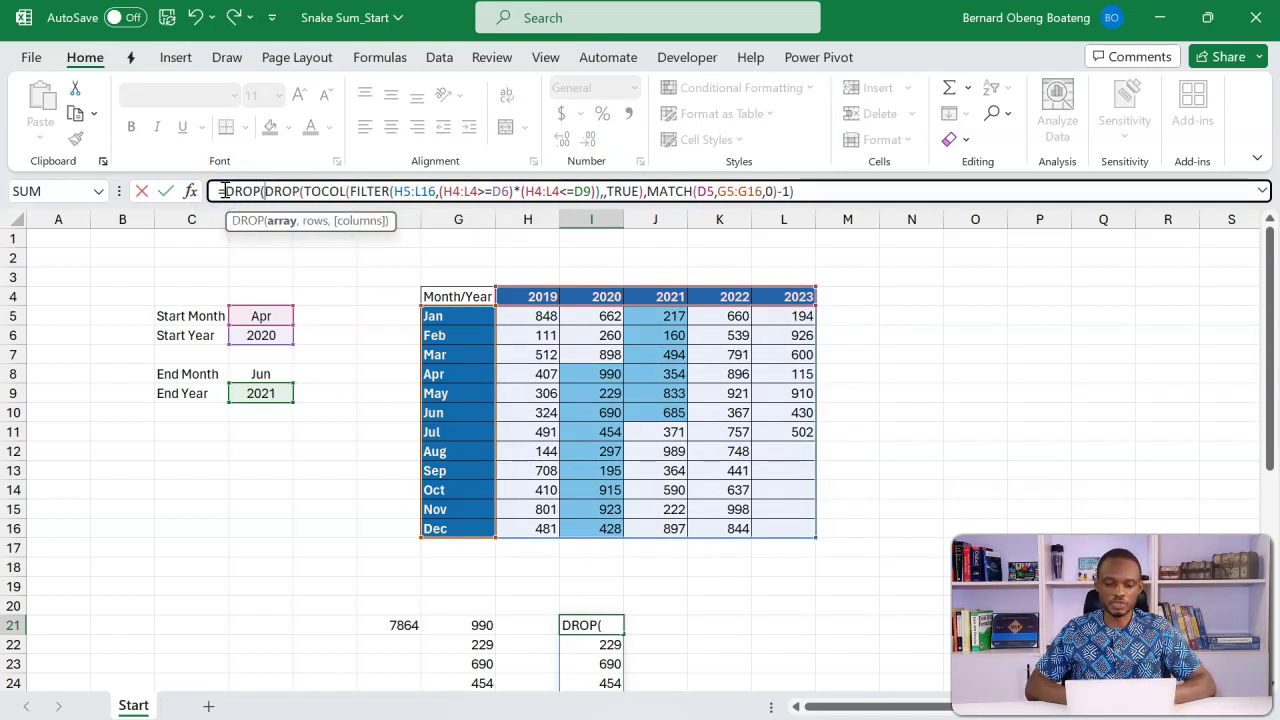
left_click(280, 221)
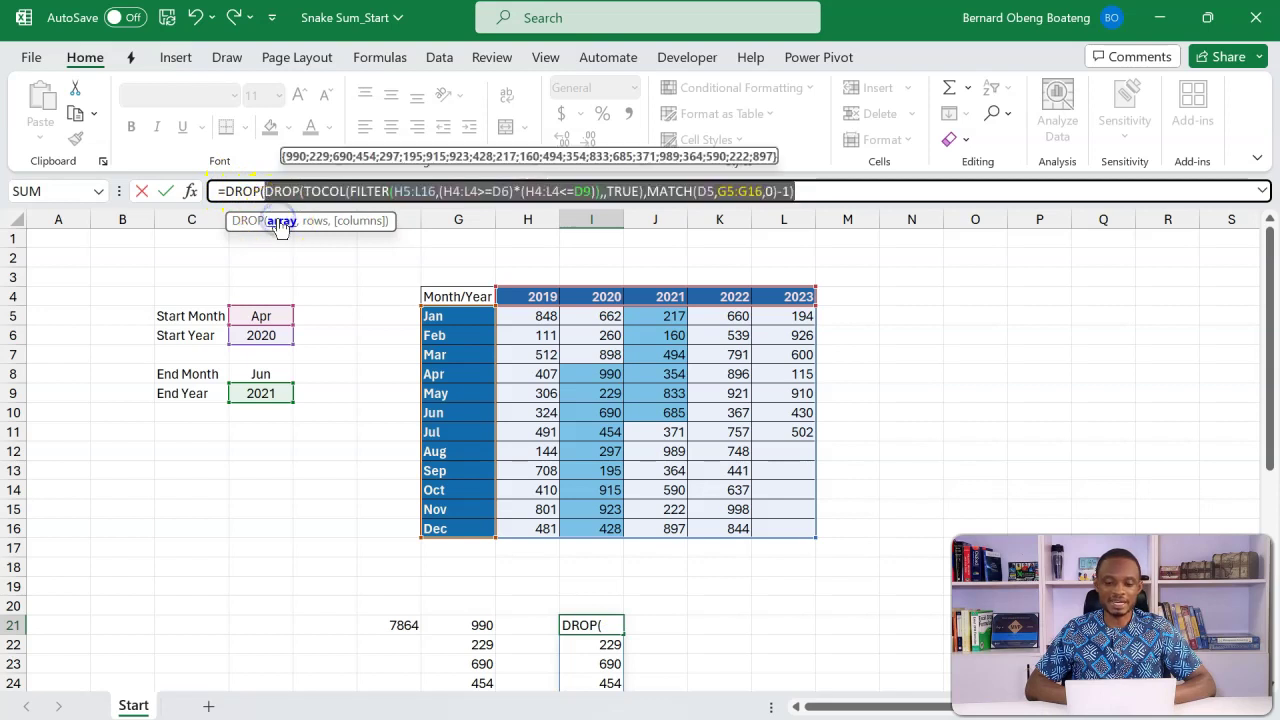
left_click(826, 192)
Add the outer DROP's end-month argument MATCH(D8,G5:G16,0)-12 with exact match.
type("),")
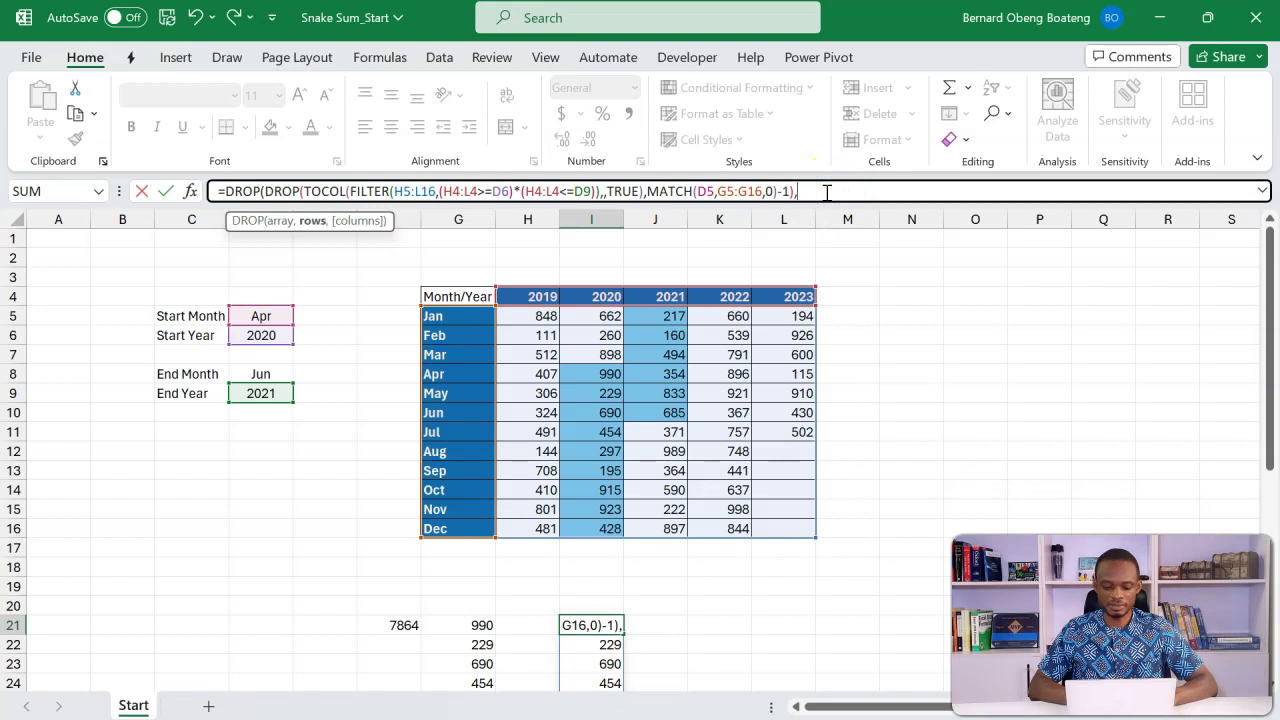
type("ma")
key("Tab")
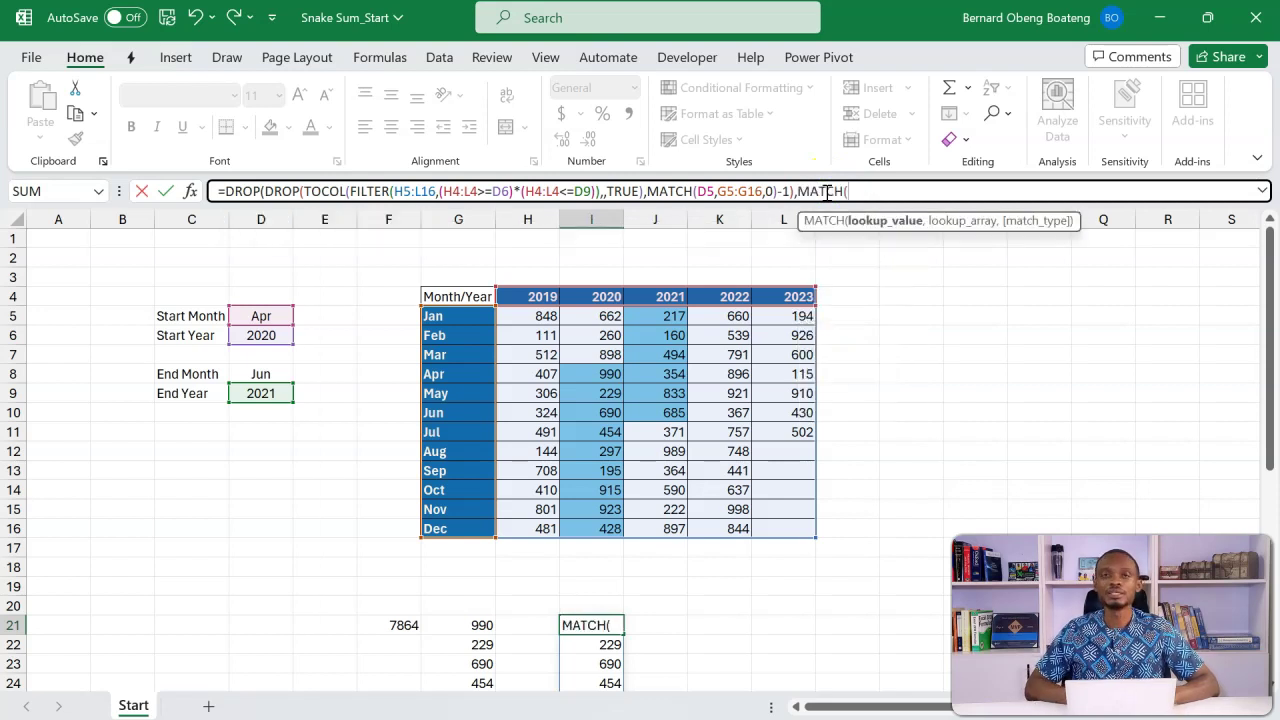
left_click(281, 372)
type(",")
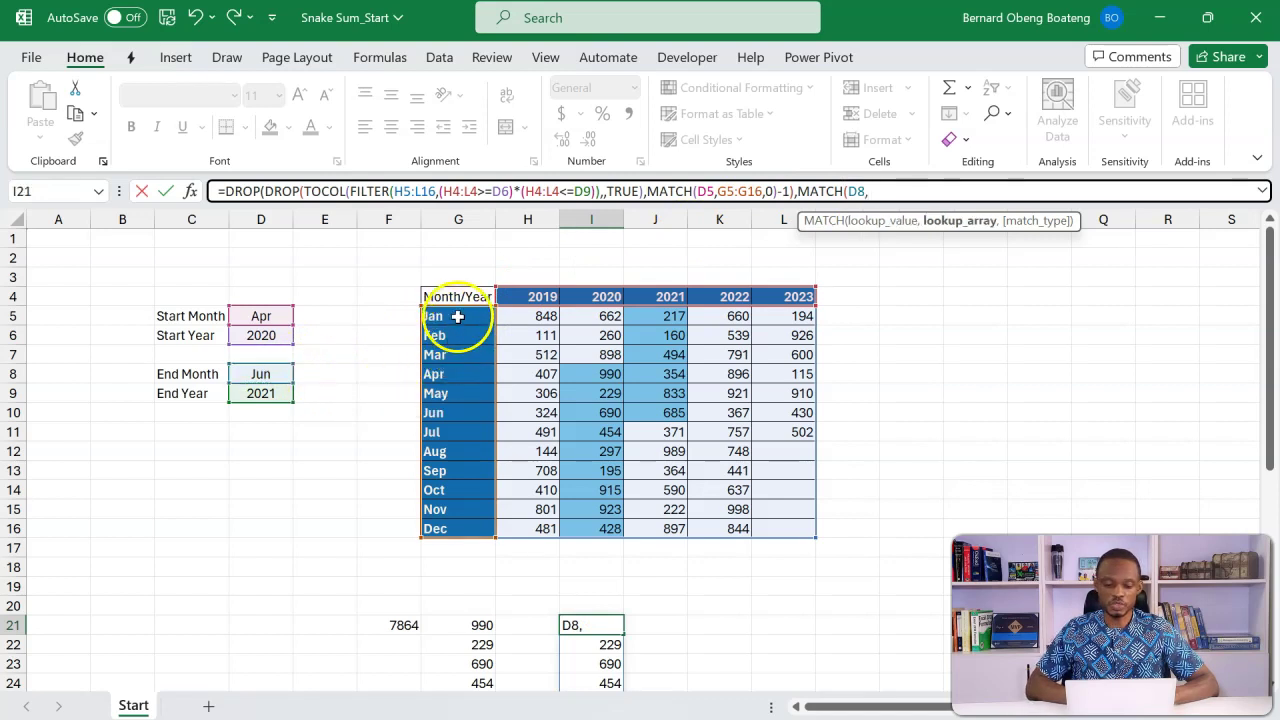
left_click_drag(458, 316, 459, 529)
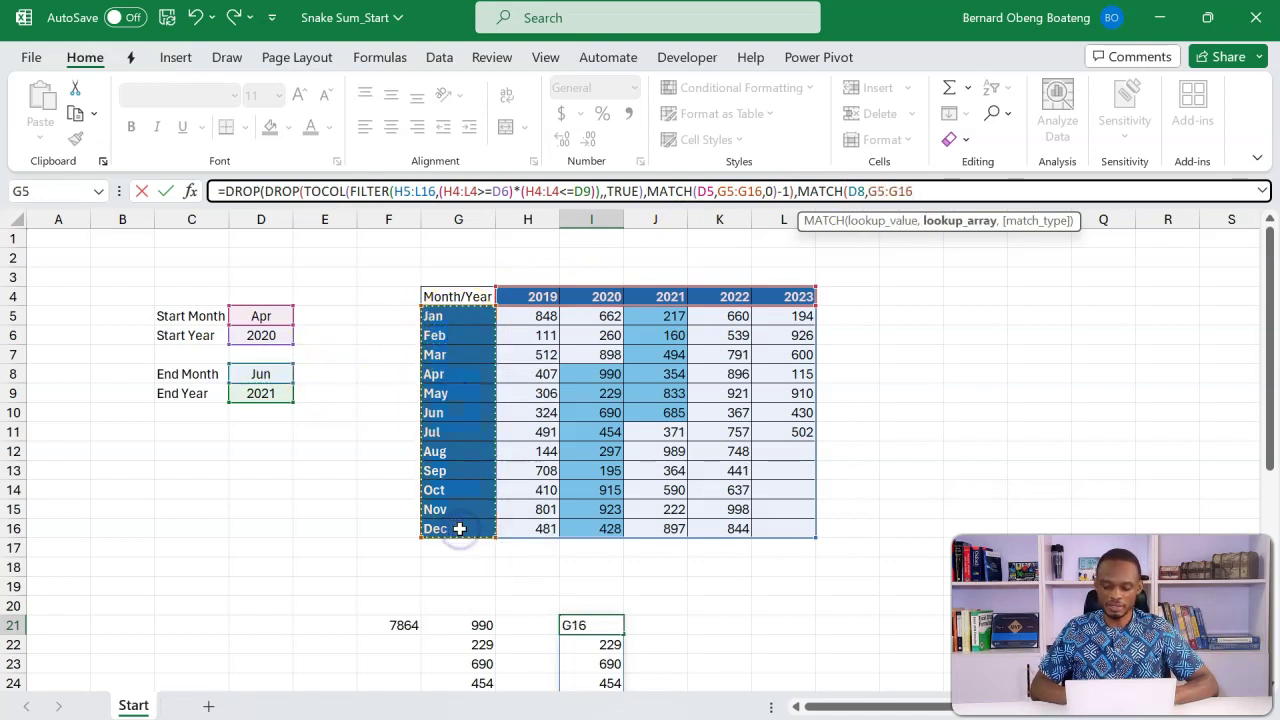
type(",")
key("Down")
key("Tab")
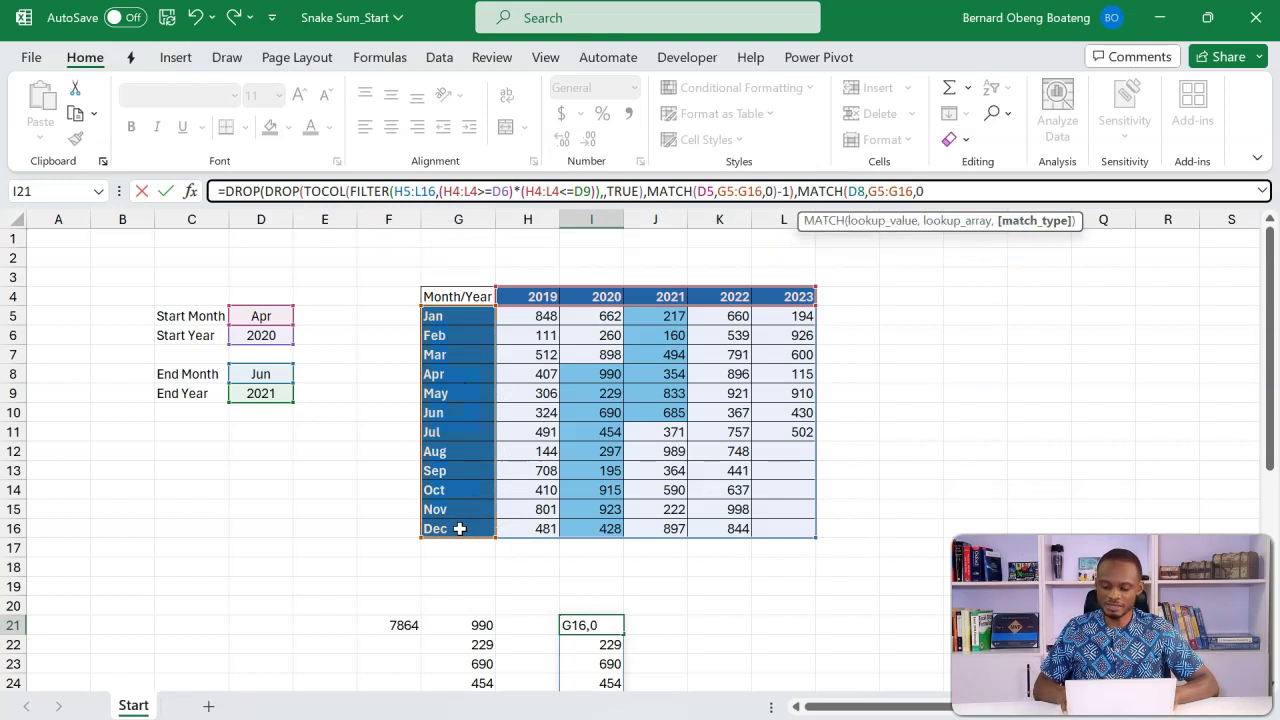
type(")-12")
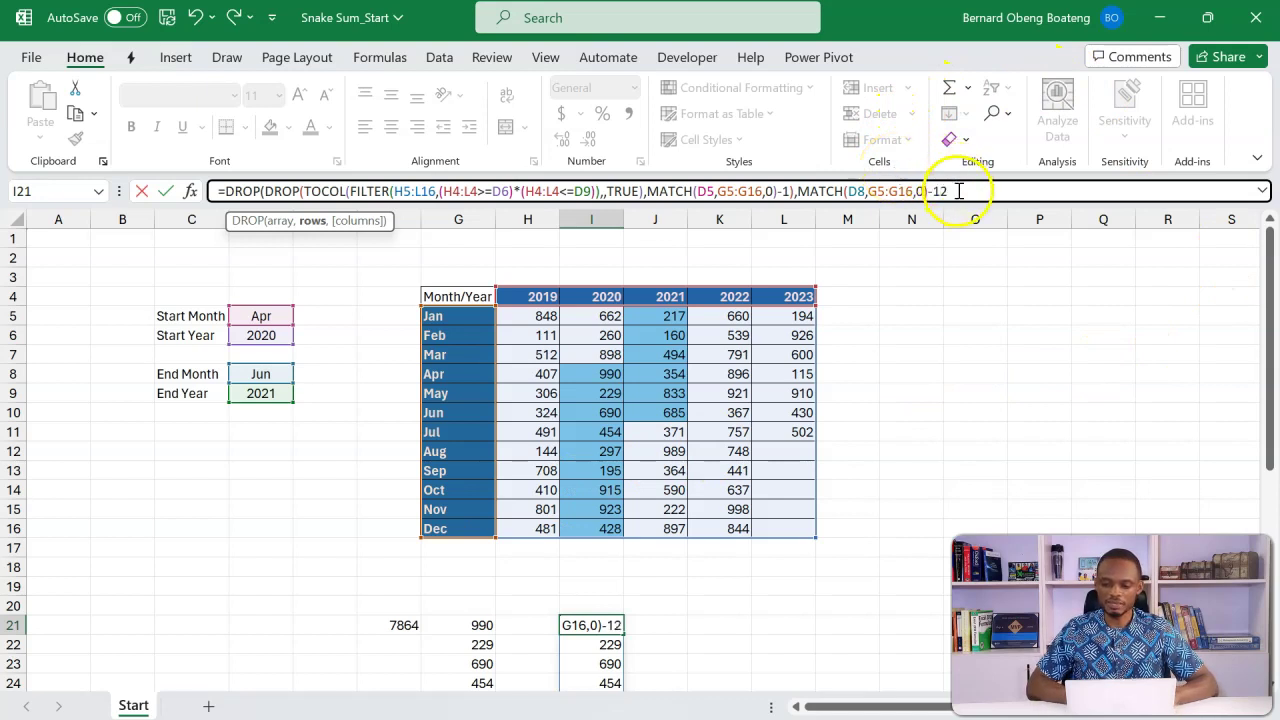
left_click_drag(950, 191, 788, 195)
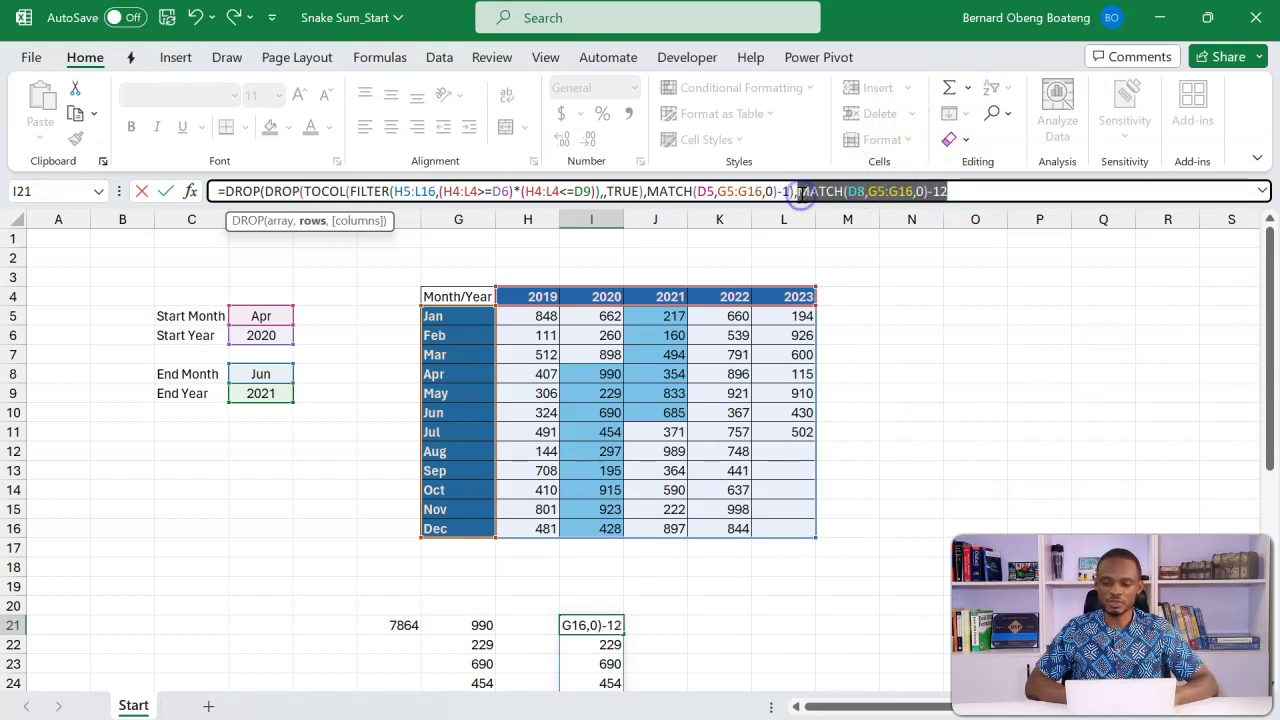
left_click(1001, 191)
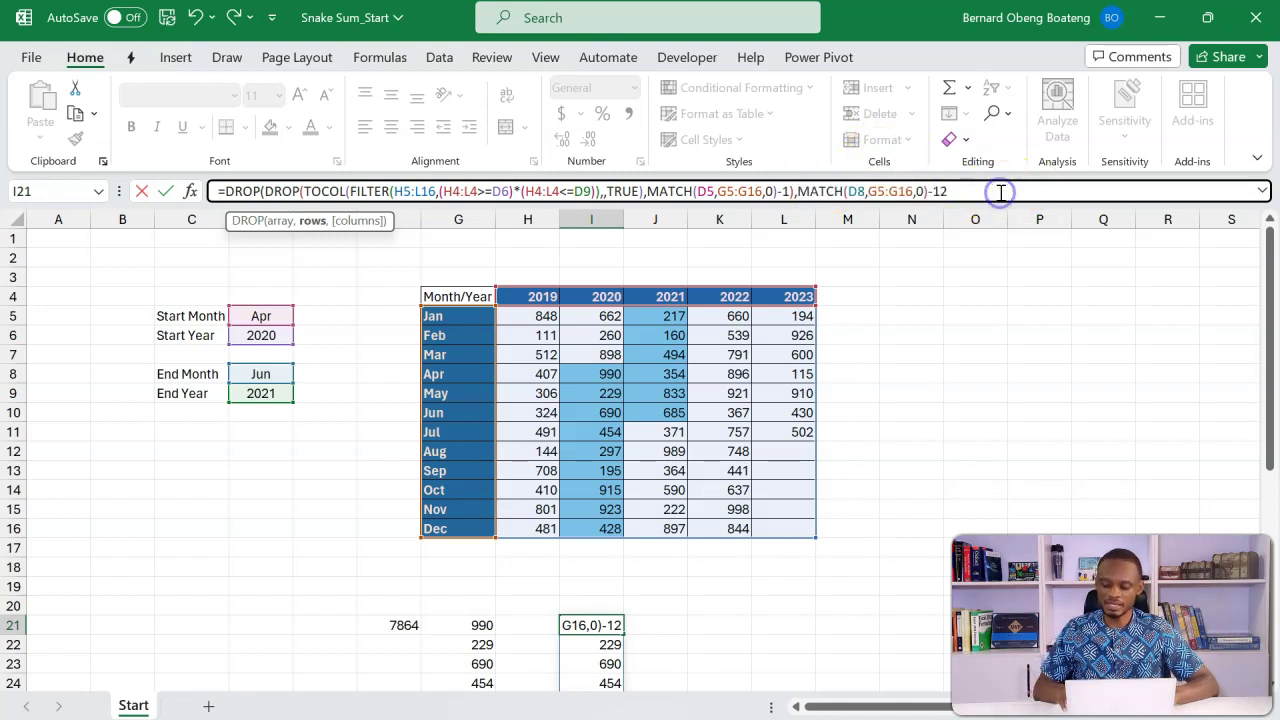
type(")")
Enter the nested DROP formula and review its spilled monthly values.
key("Return")
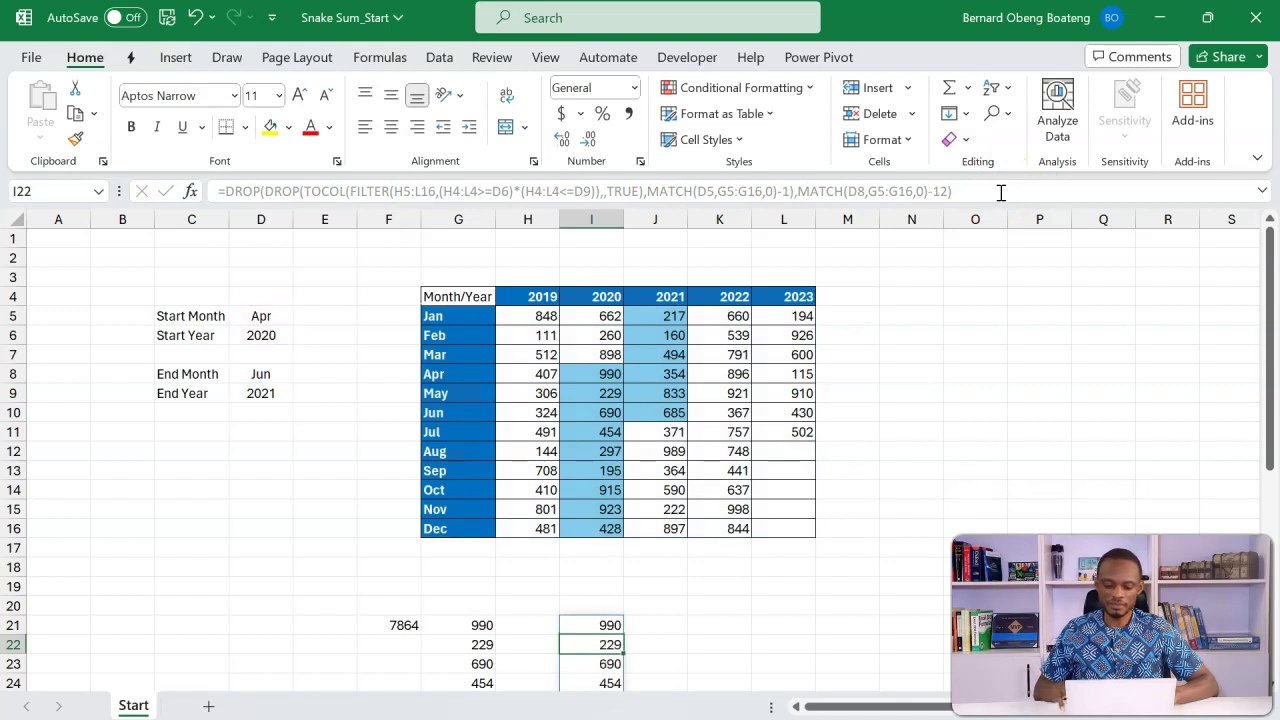
key("Down")
key("Down")
key("Down")
key("Down")
key("Down")
key("Up")
key("Up")
key("Up")
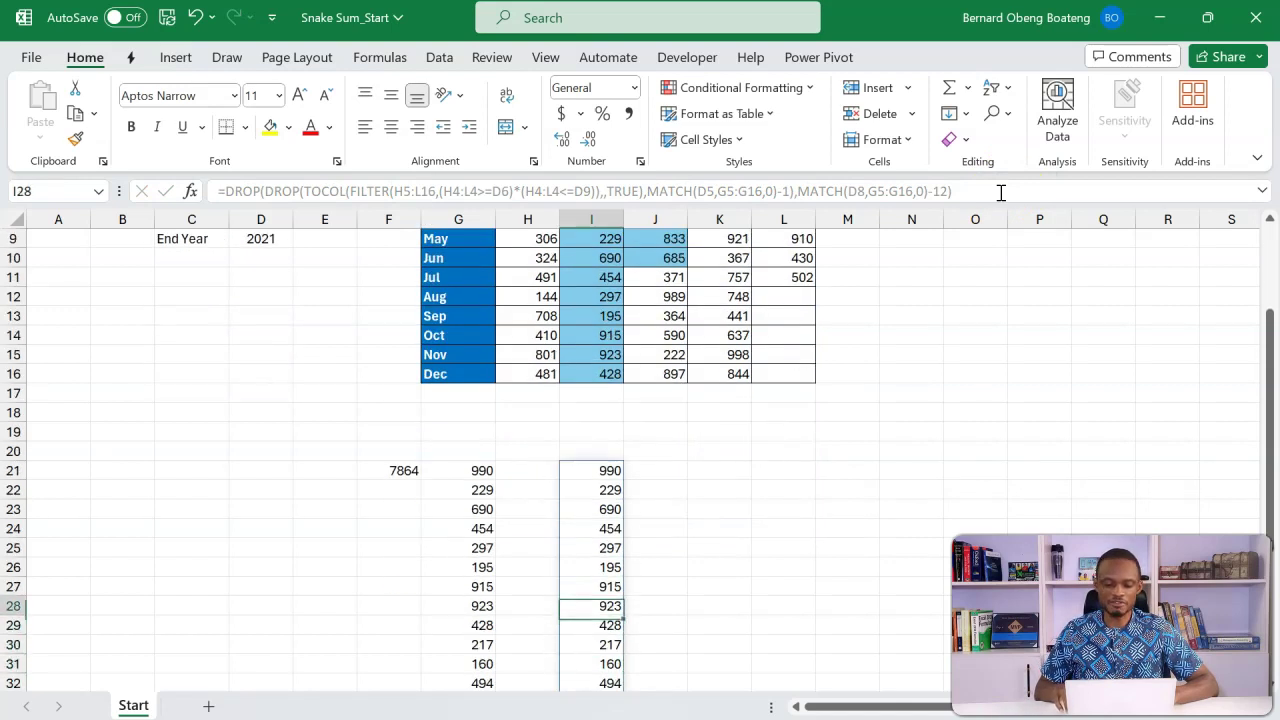
key("Up")
key("Up")
key("Up")
key("Up")
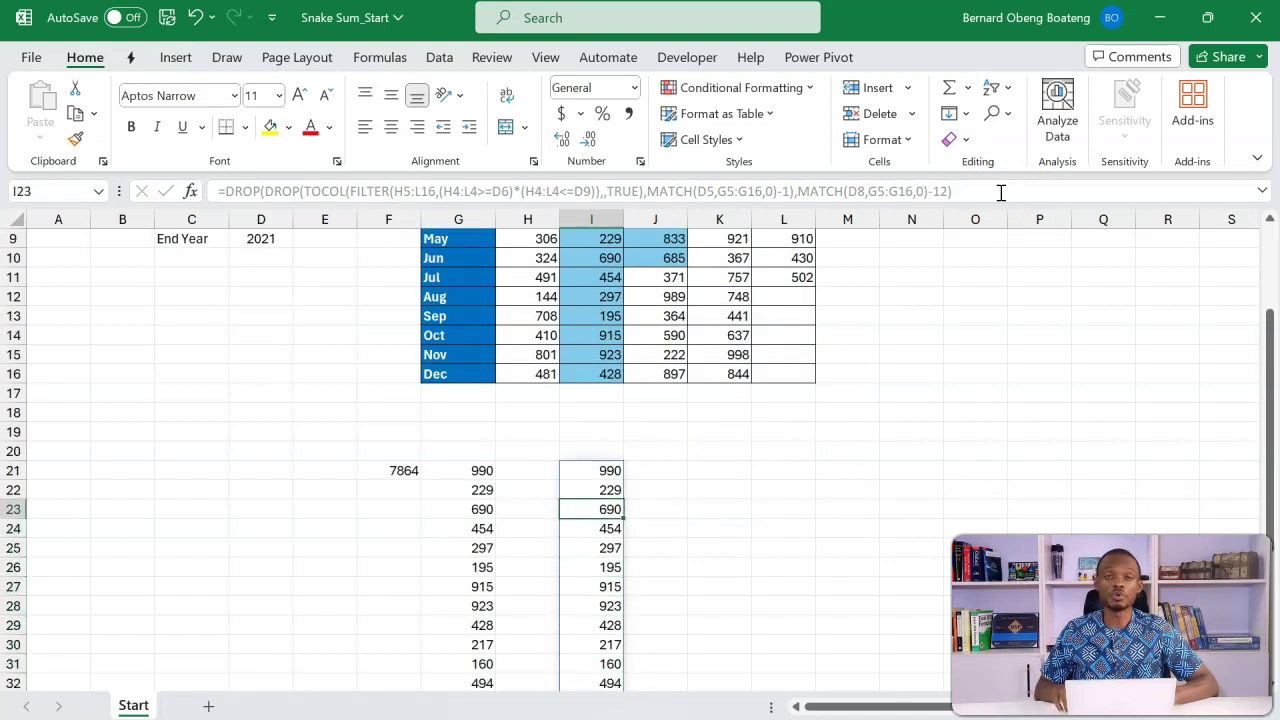
key("Up")
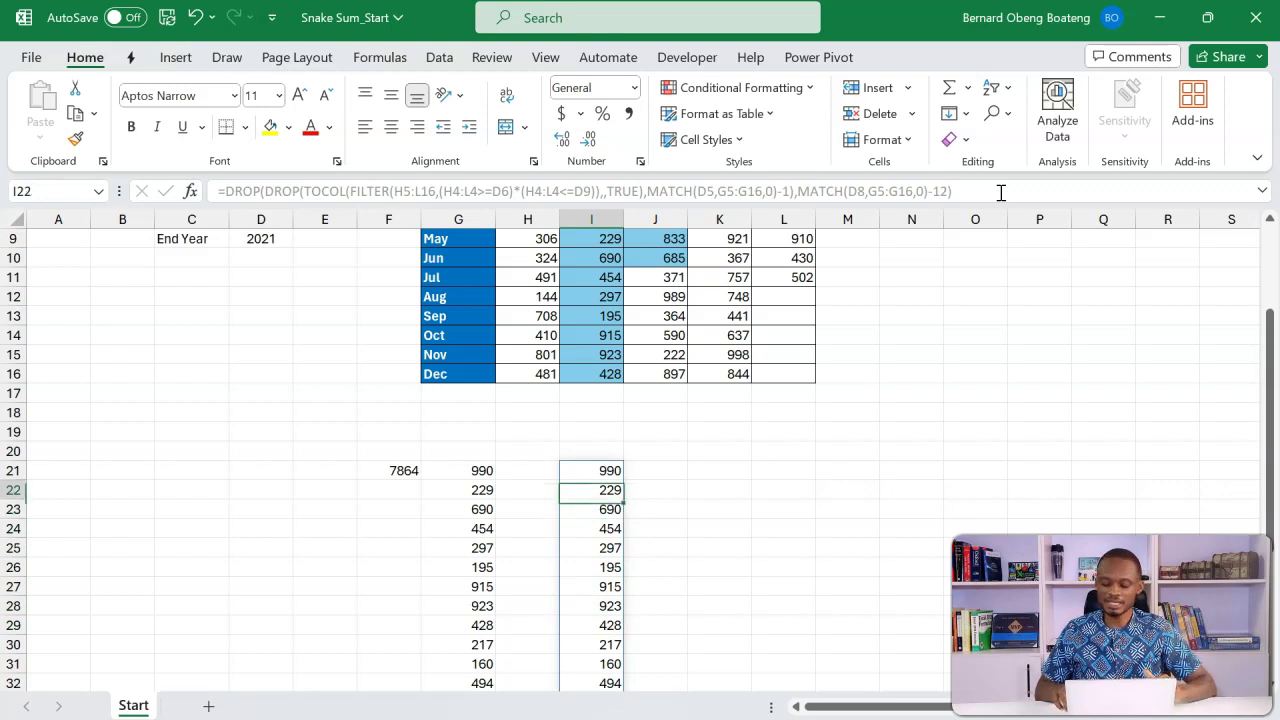
key("Up")
key("Up")
key("Up")
key("Up")
key("Down")
key("Down")
key("Down")
key("Down")
key("Down")
key("Down")
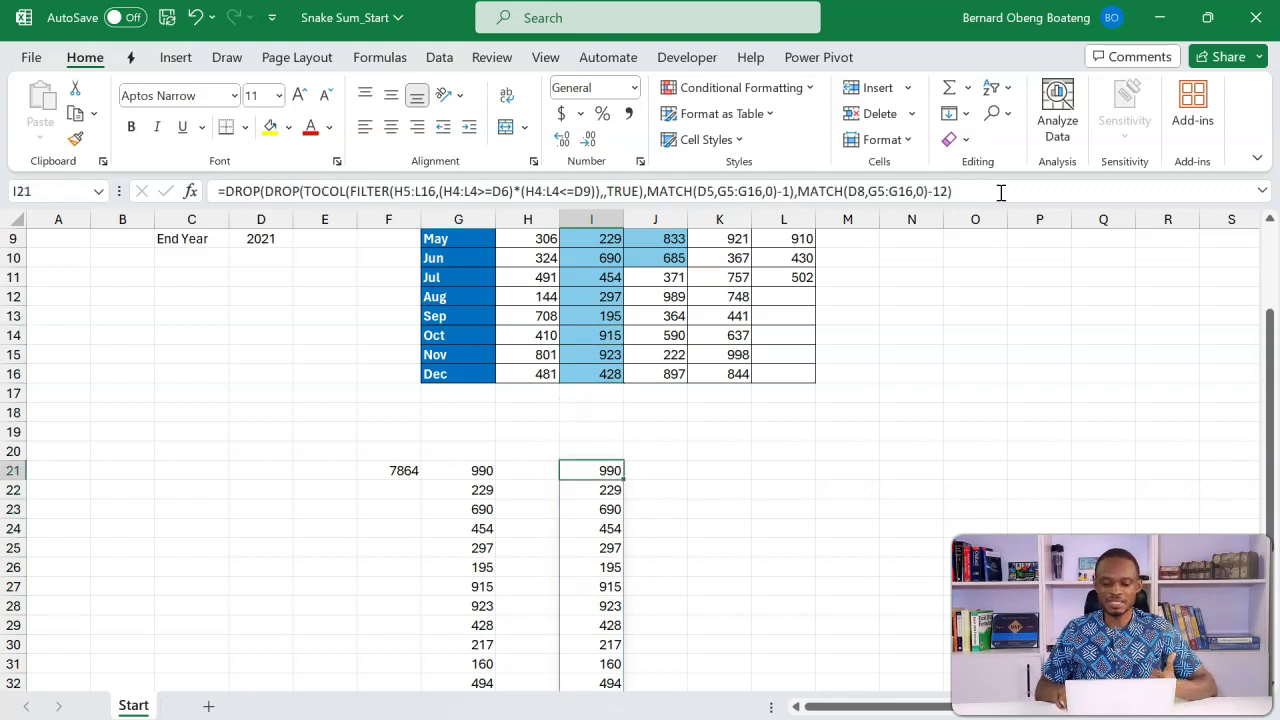
Wrap the I21 formula in SUM so it returns 7864.
left_click(225, 191)
type("sum")
key("Tab")
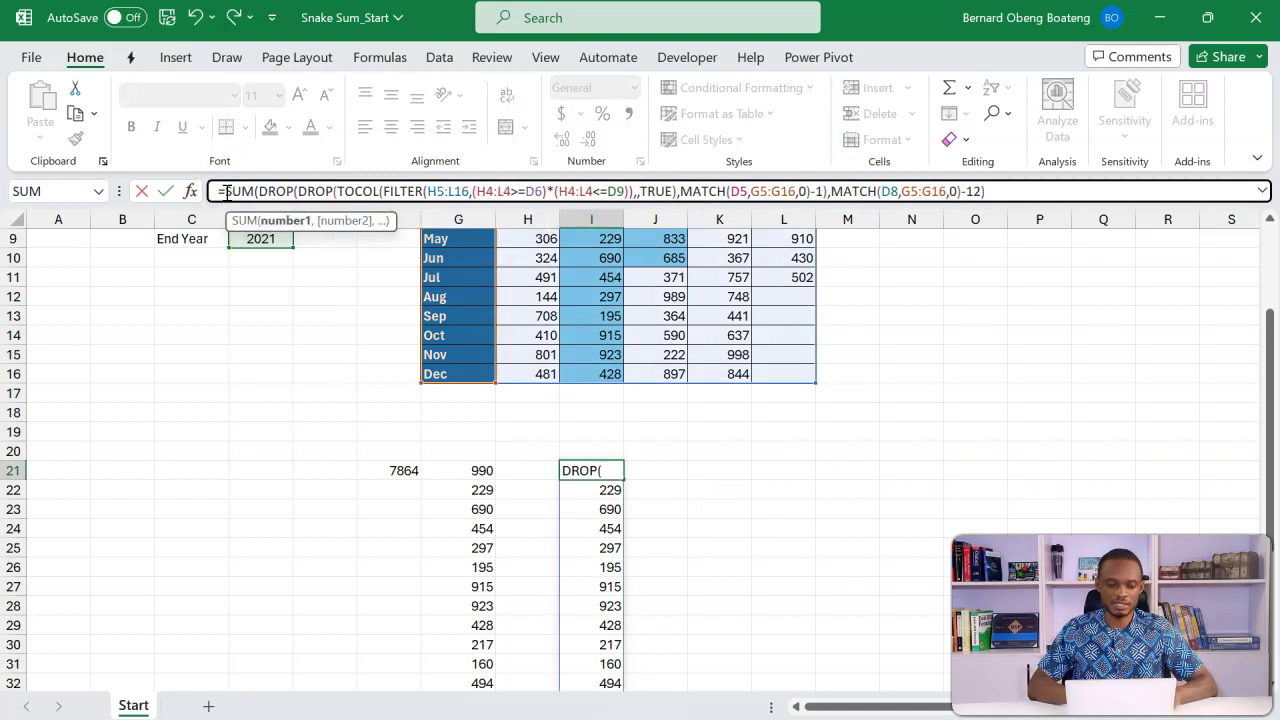
left_click(995, 190)
type(")")
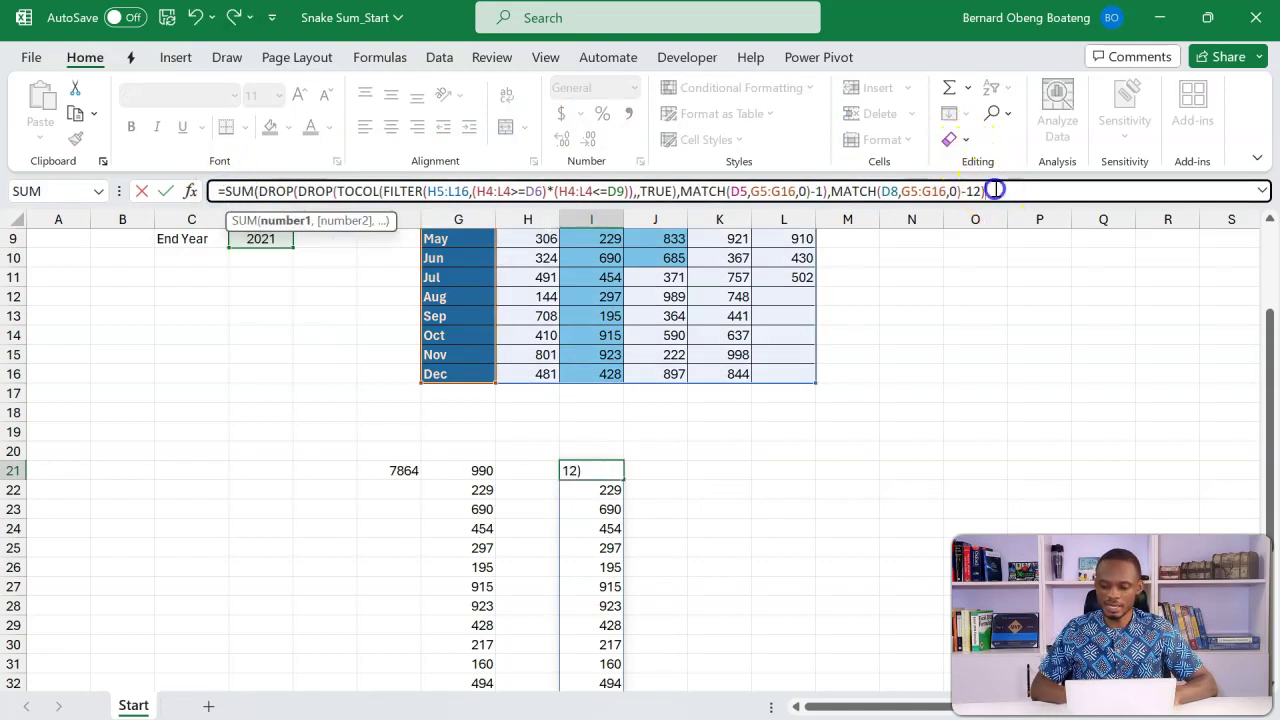
key("Return")
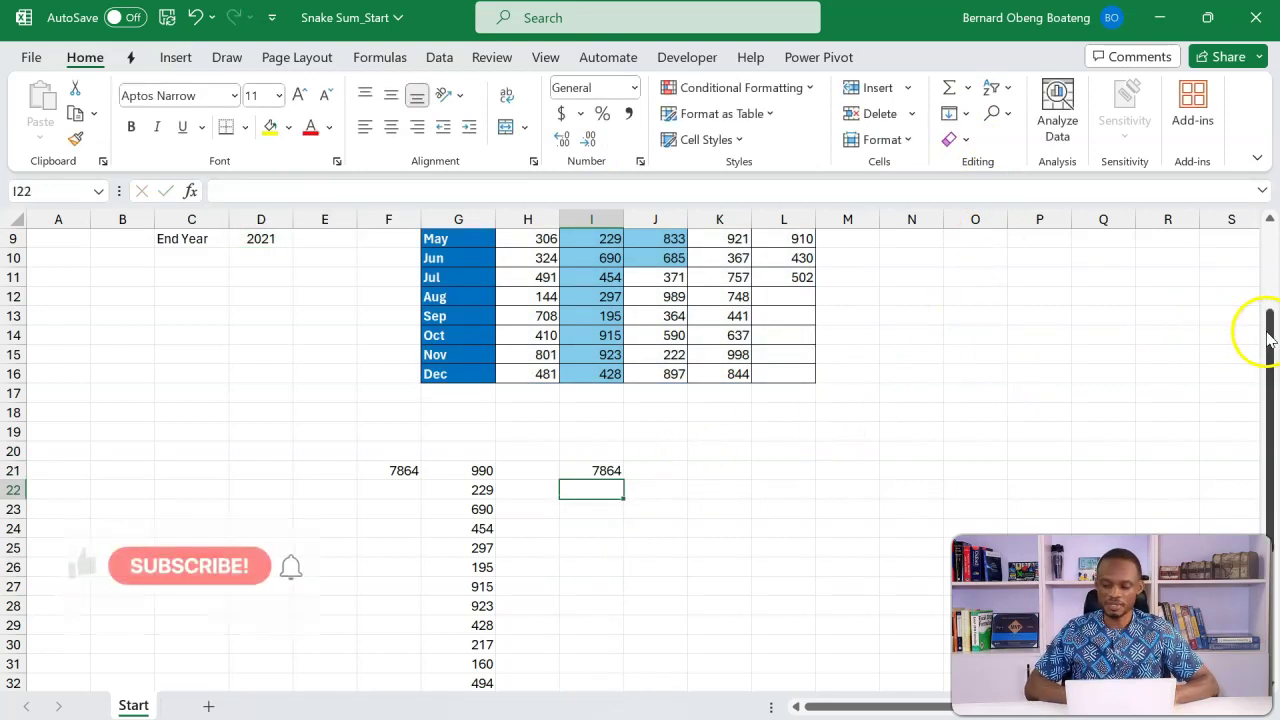
Test the dropdowns by setting the end period to Apr 2020.
left_click_drag(1268, 320, 1270, 238)
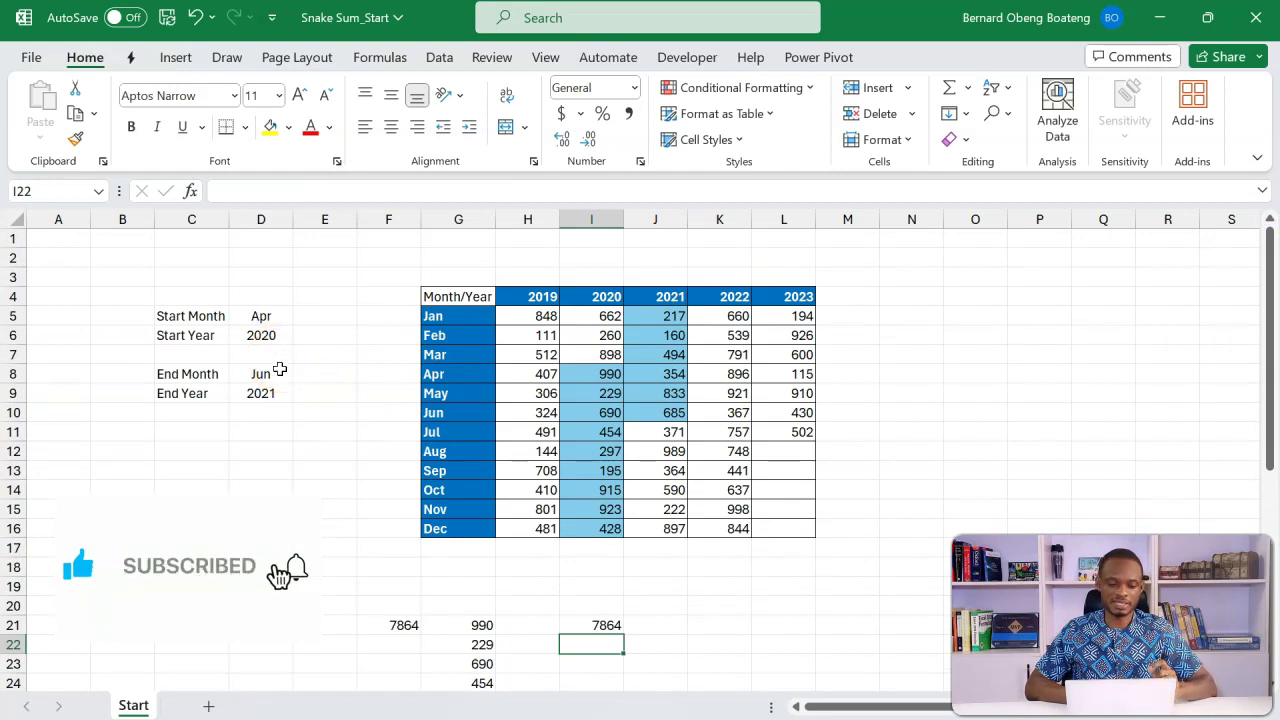
left_click(280, 373)
left_click(300, 373)
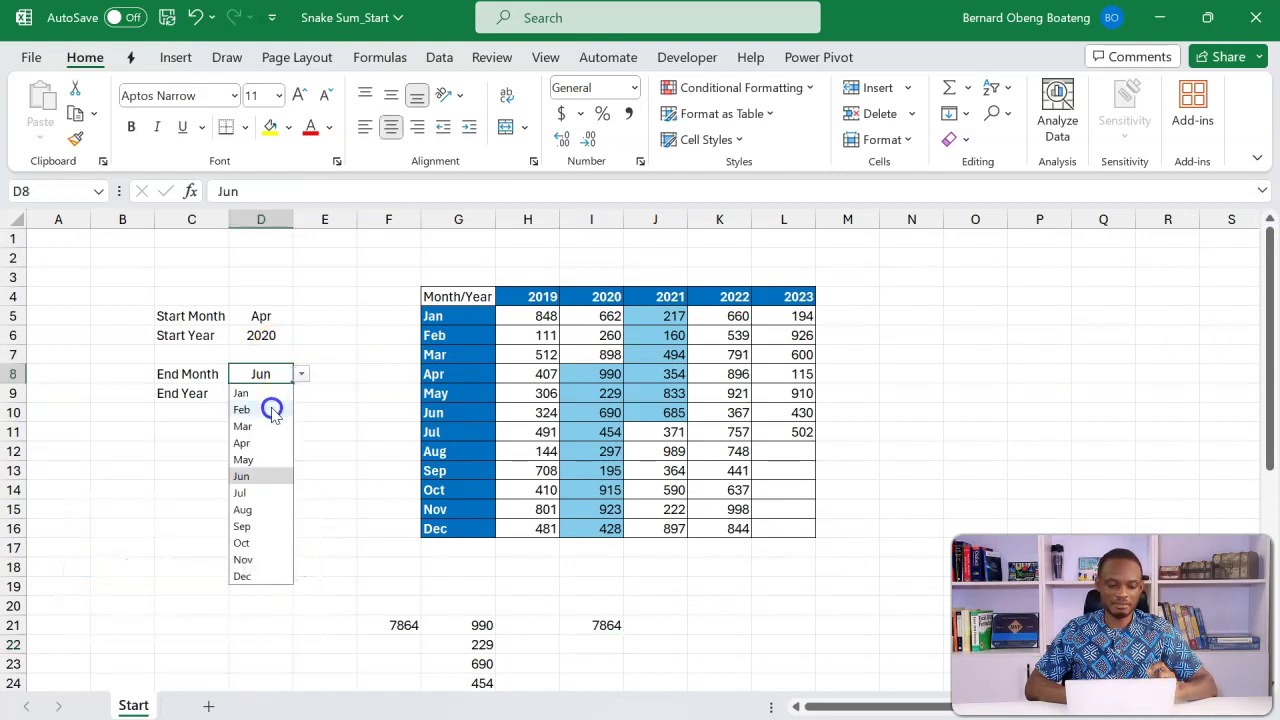
left_click(259, 445)
left_click_drag(280, 393, 305, 400)
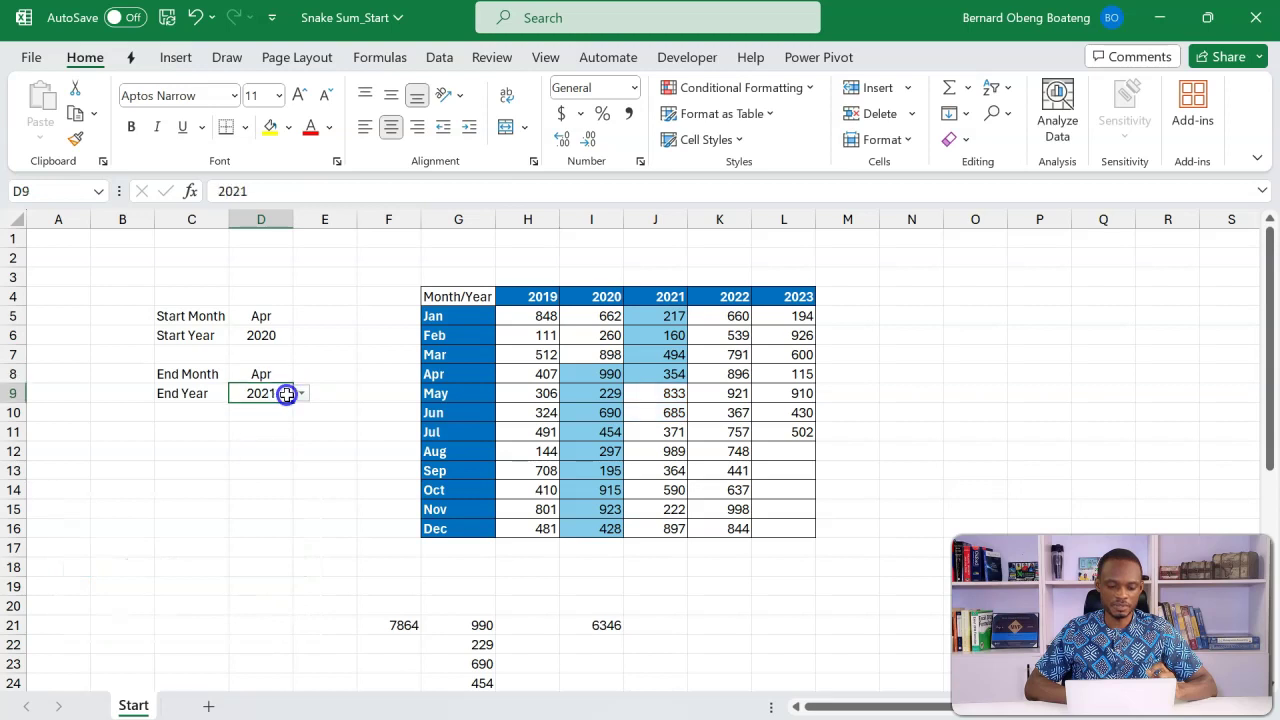
left_click(302, 396)
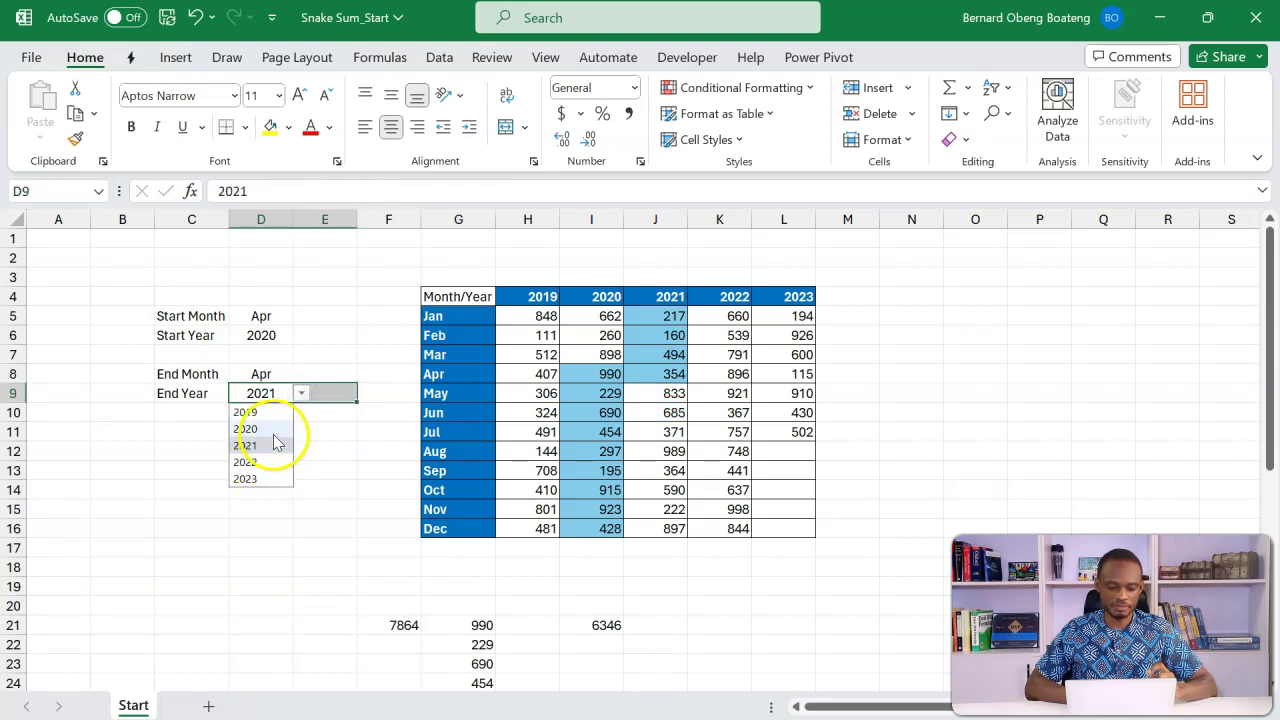
left_click(273, 434)
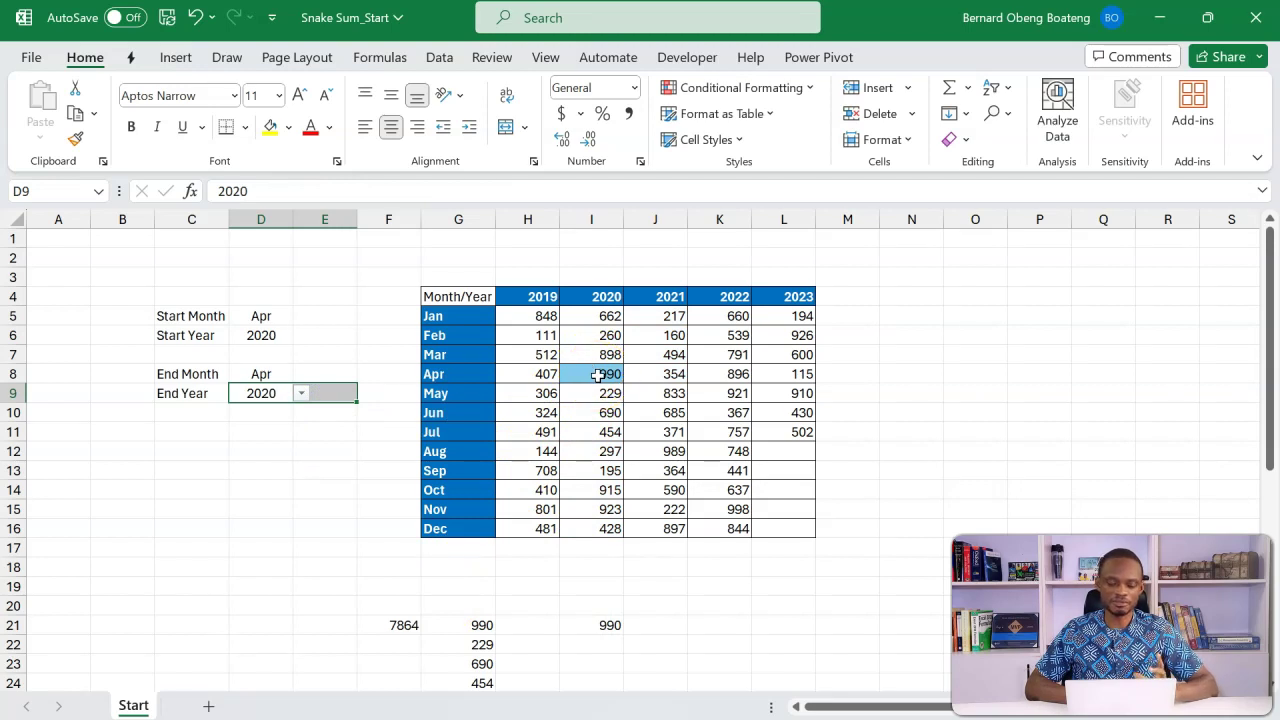
Set the period to Jan 2019 through Dec 2023, so I21 totals 30936.
left_click(271, 322)
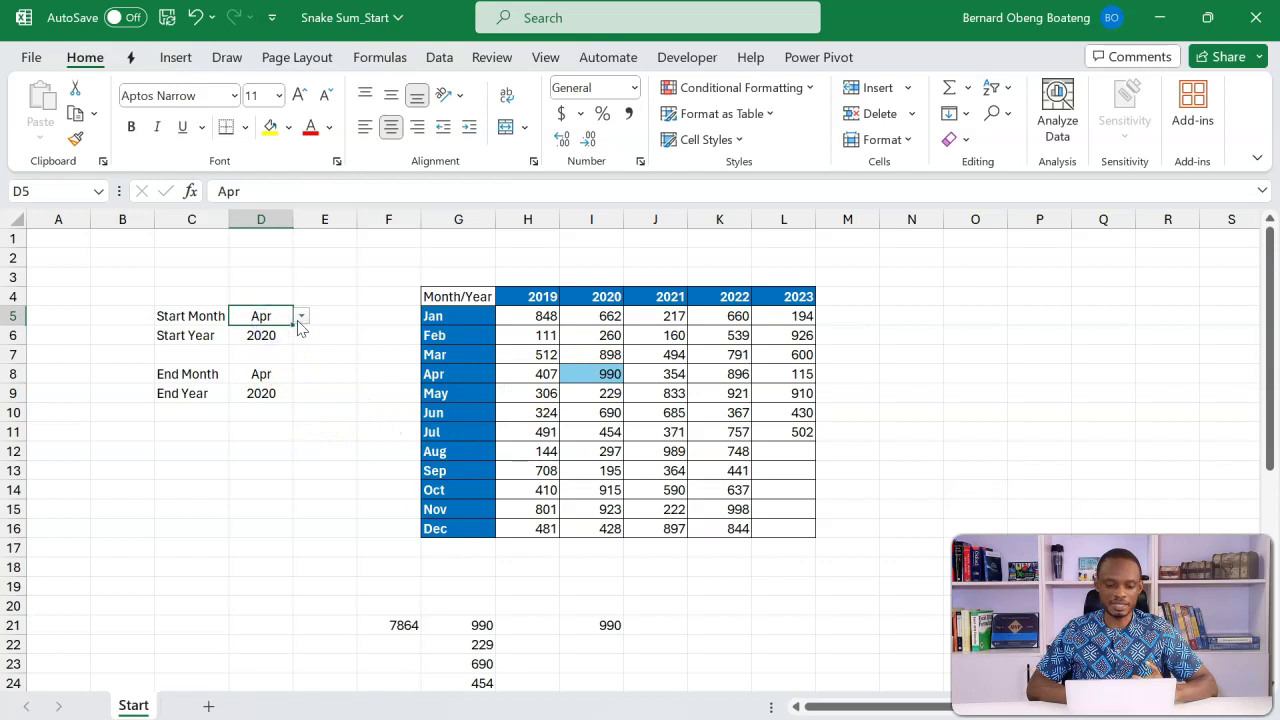
left_click(299, 318)
left_click(287, 329)
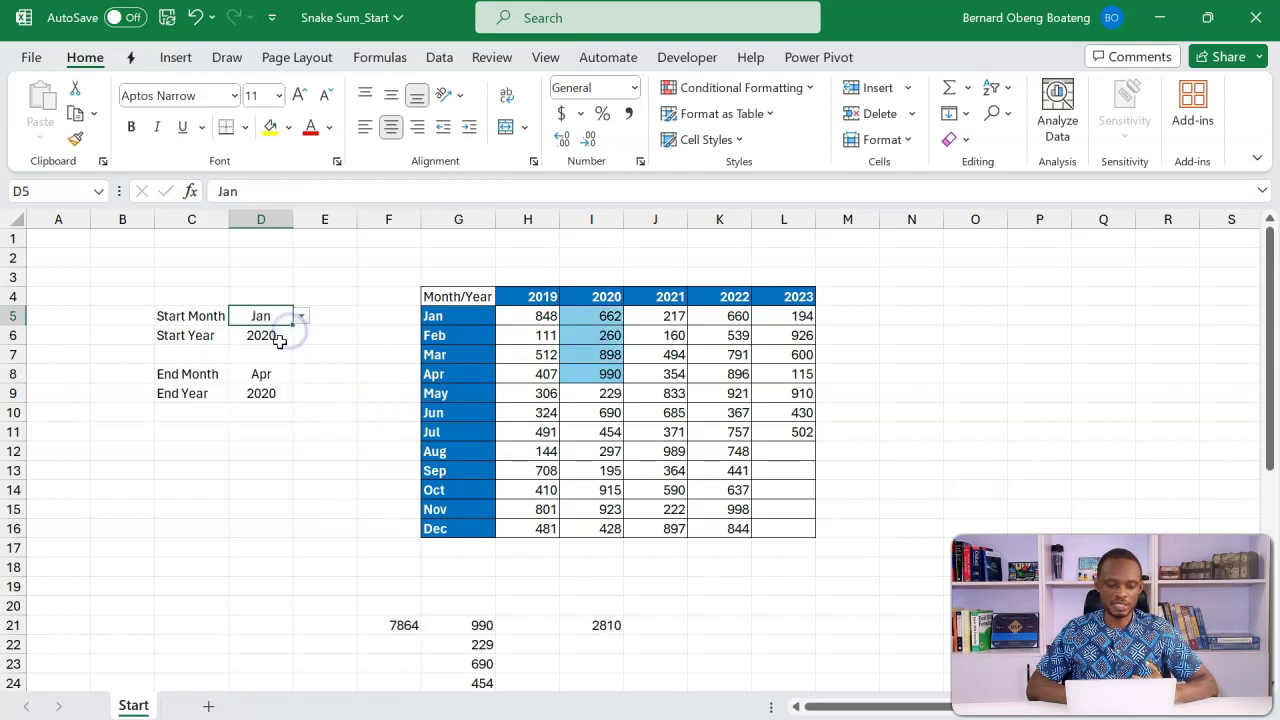
left_click(280, 341)
left_click(299, 337)
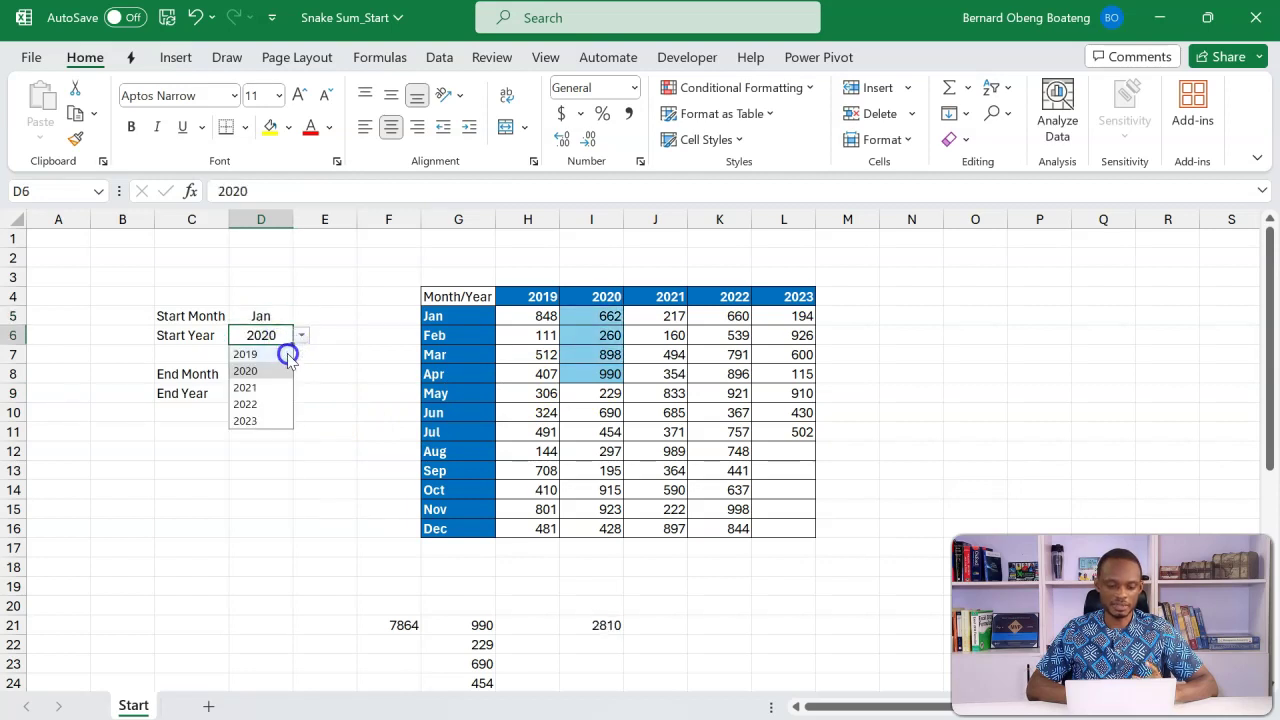
left_click(262, 353)
left_click(281, 376)
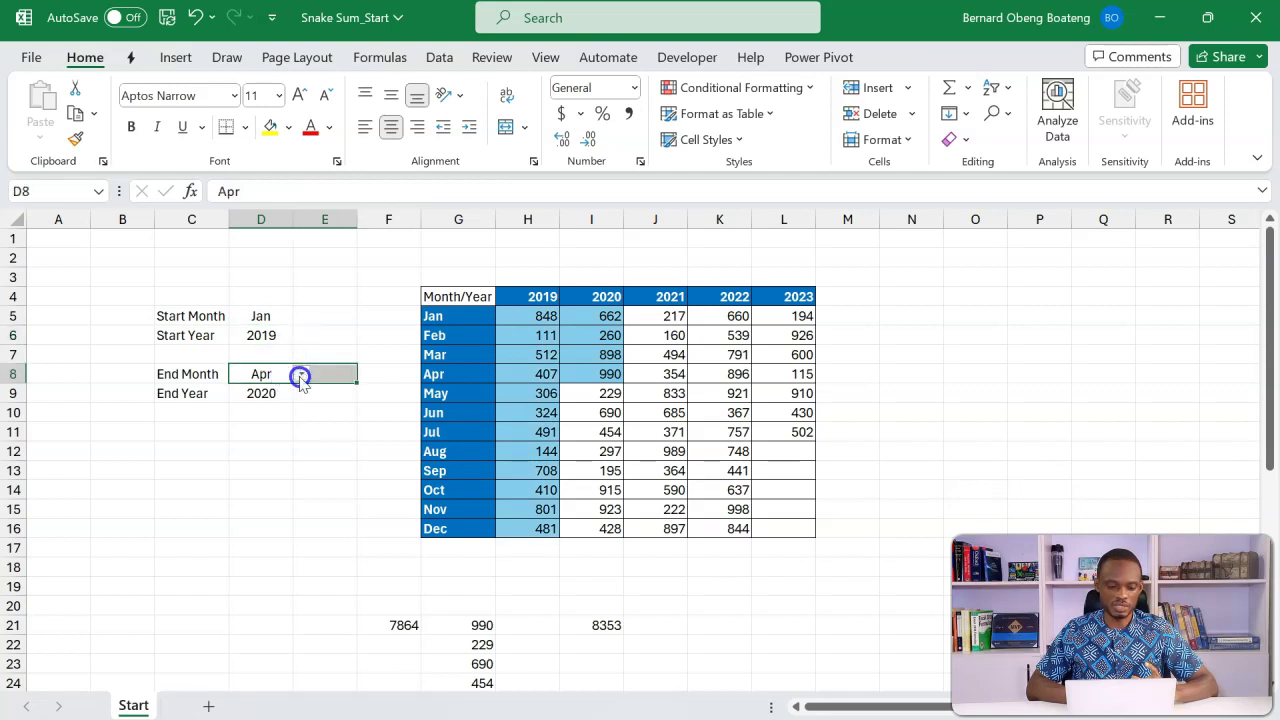
left_click(300, 374)
left_click(266, 578)
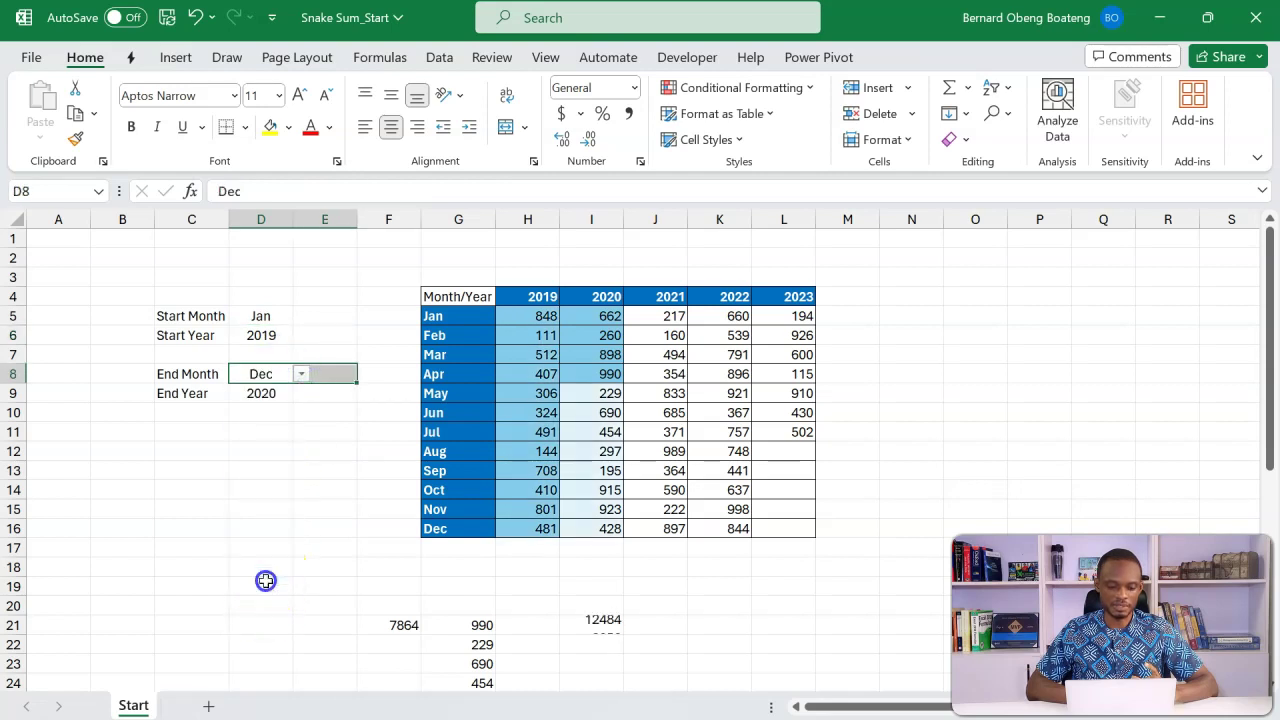
left_click(272, 395)
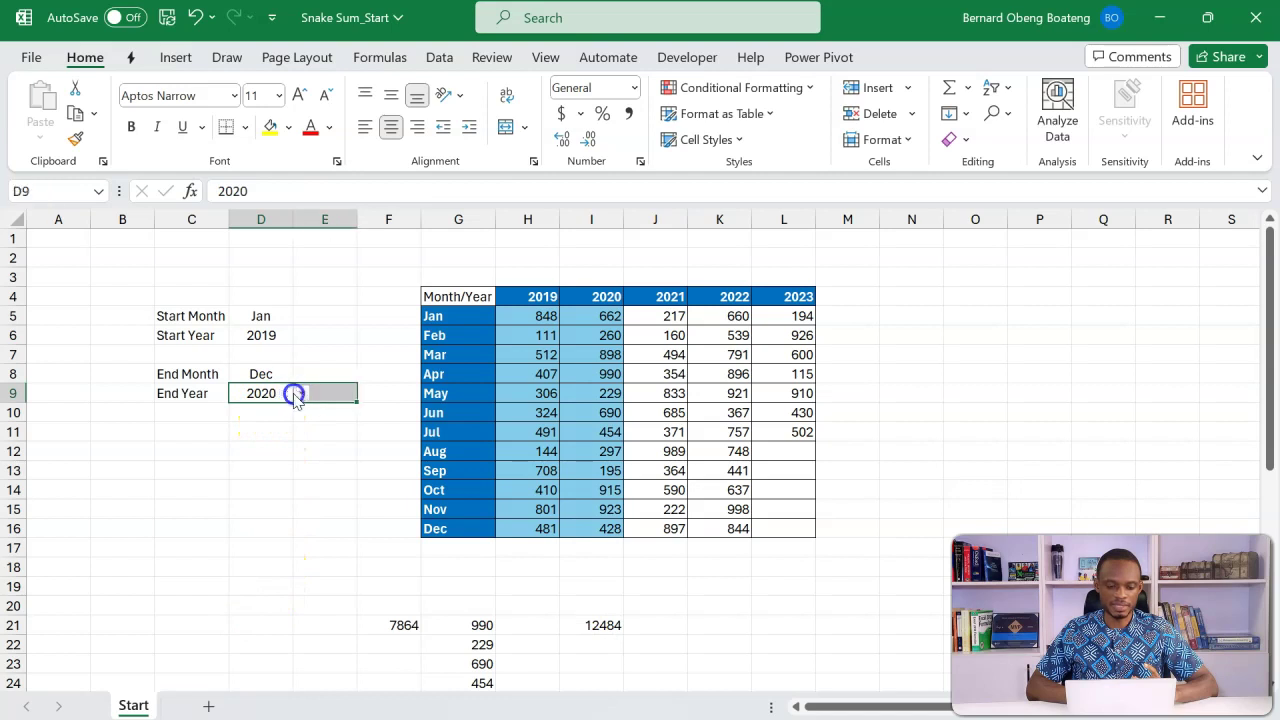
left_click(298, 395)
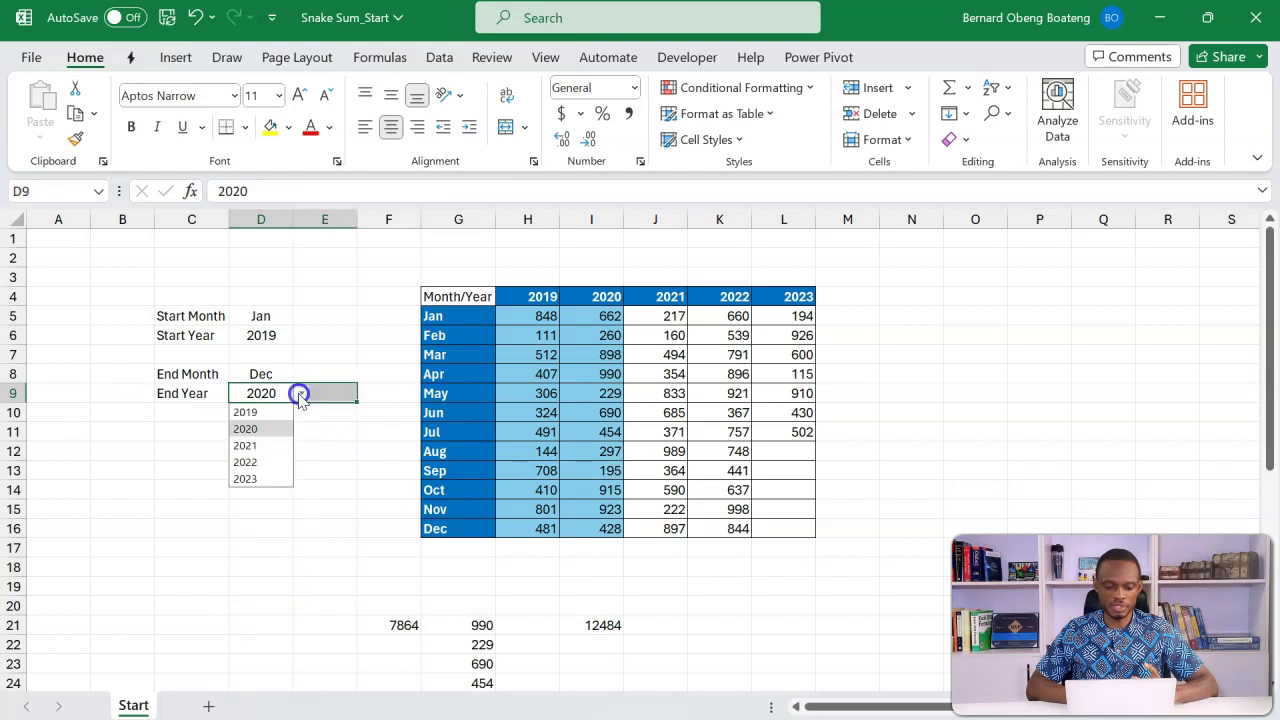
left_click(267, 477)
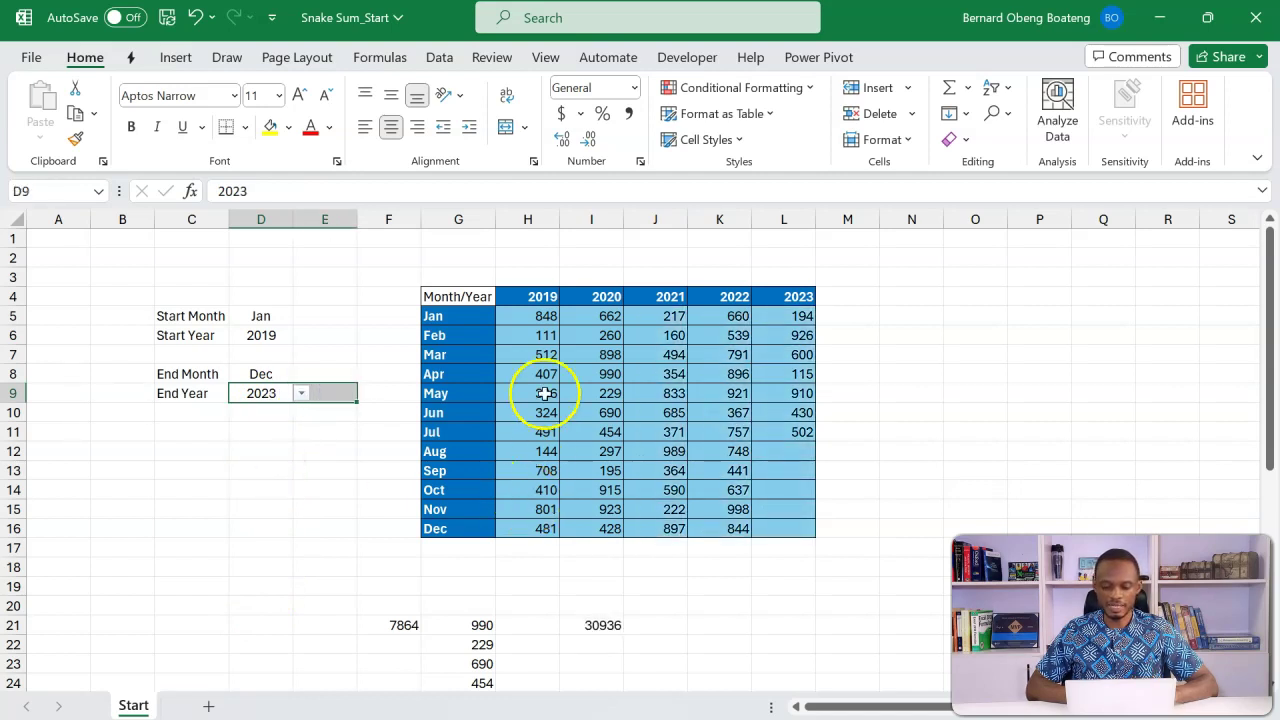
Use AutoSum to put =SUM(H5:L16) in N5, confirming 30936.
left_click_drag(545, 316, 787, 521)
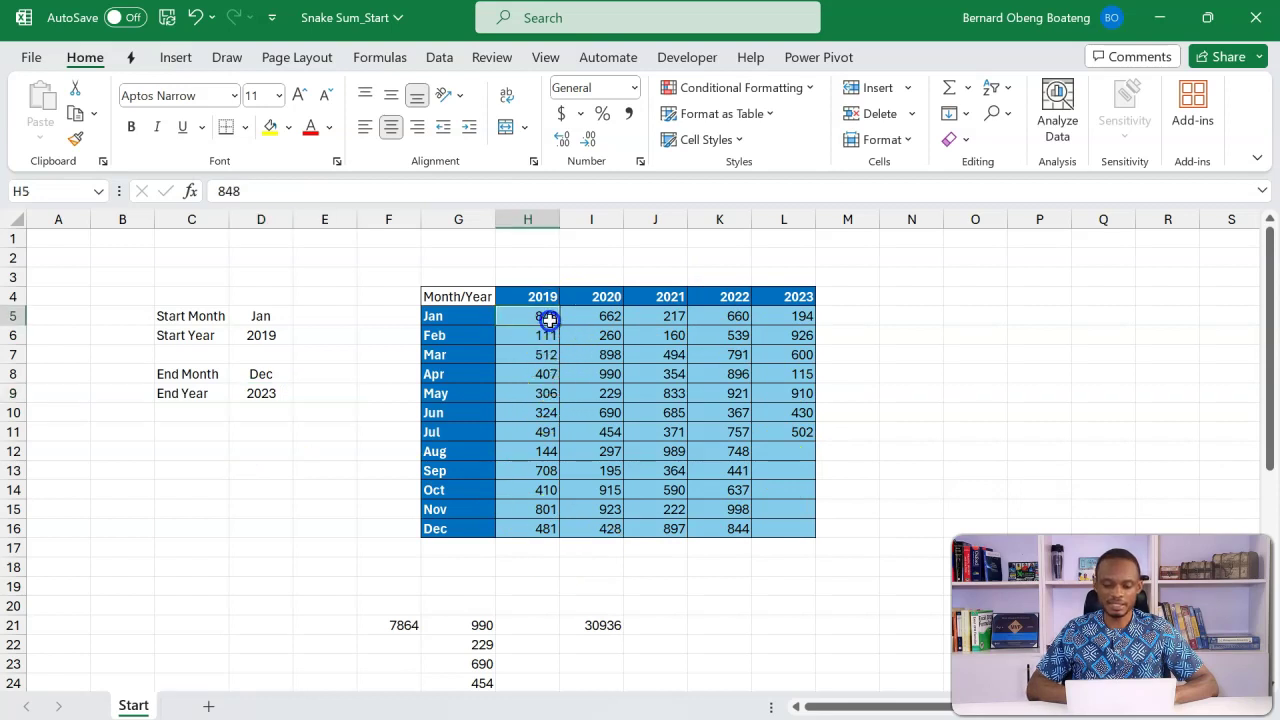
key("alt+equal")
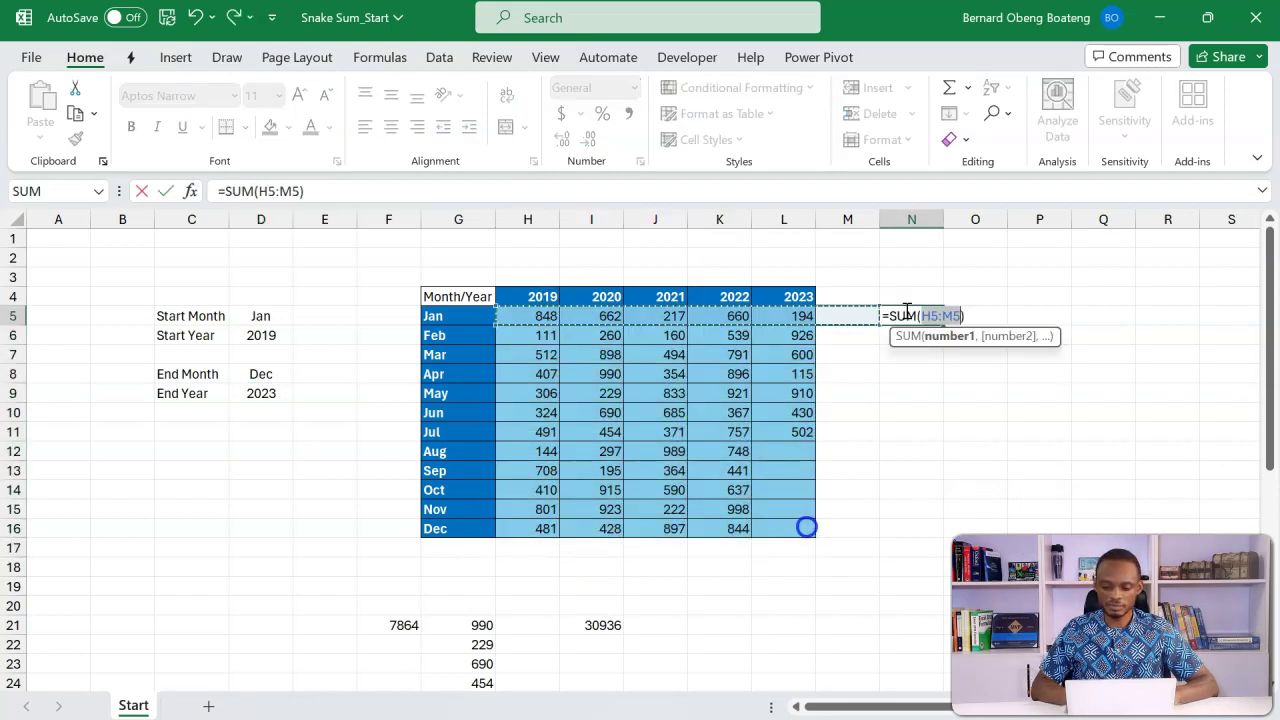
left_click(546, 316)
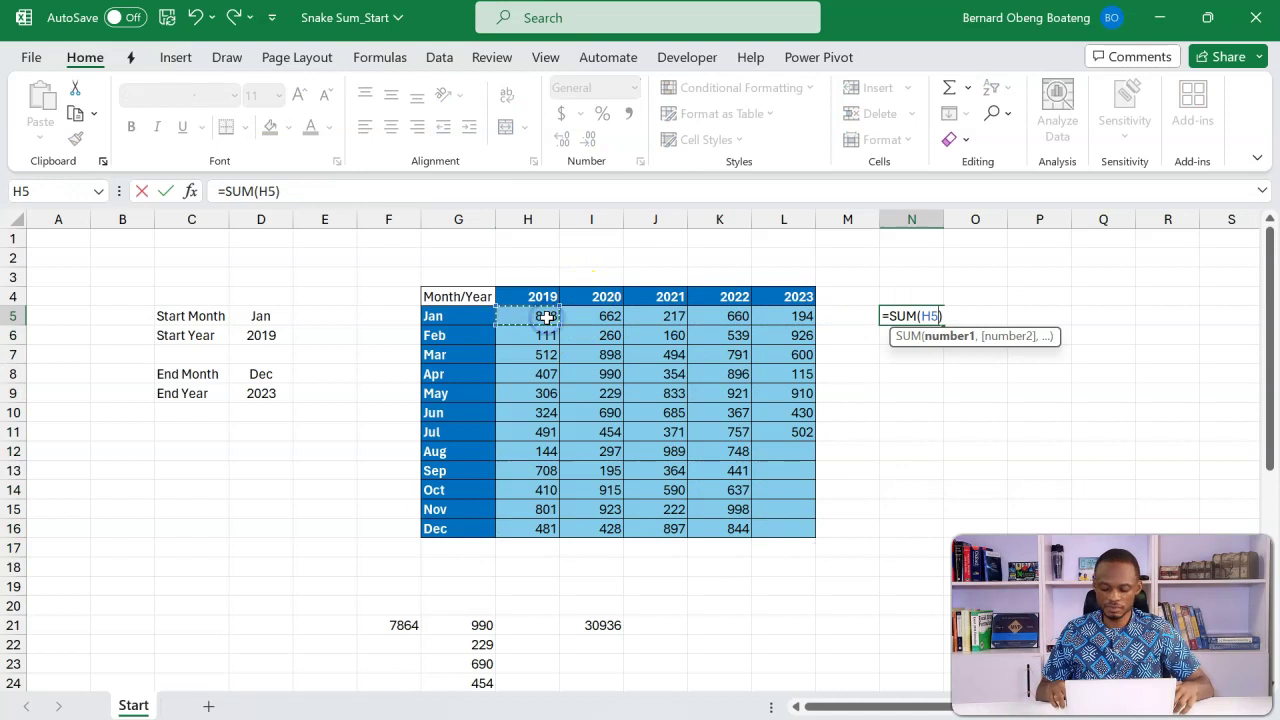
key("ctrl+shift+Right")
key("ctrl+shift+Down")
key("Return")
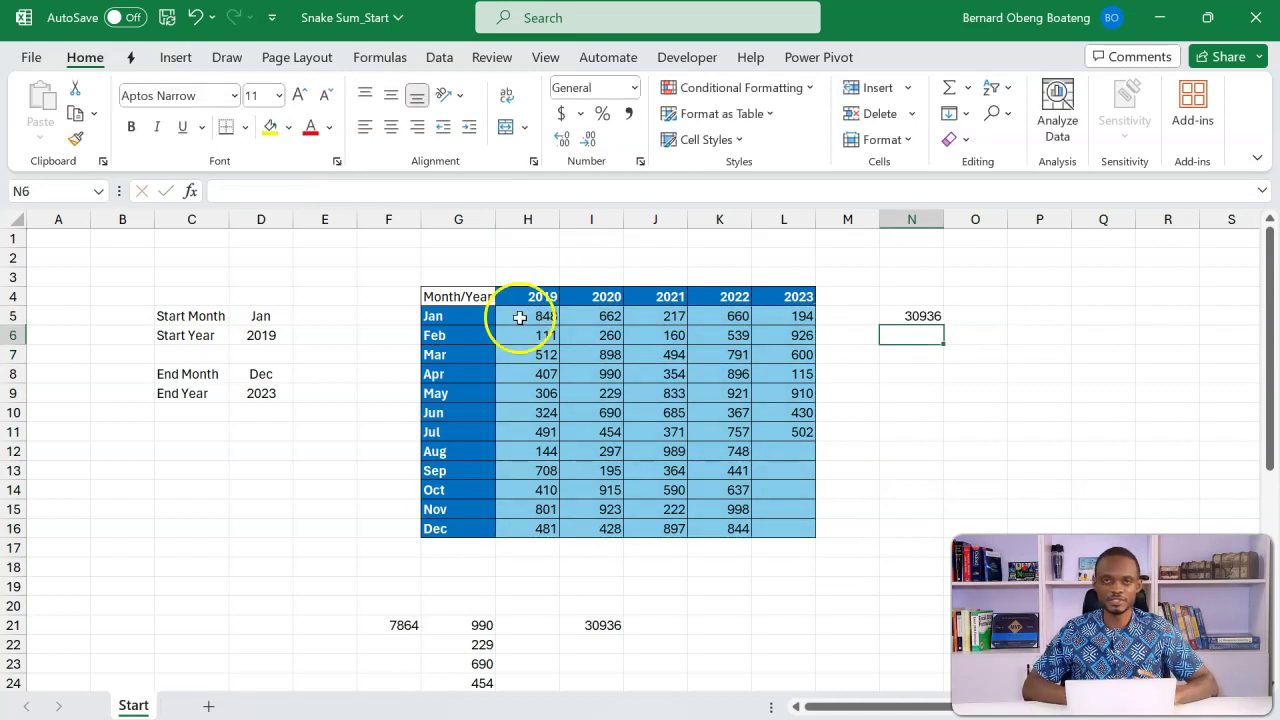